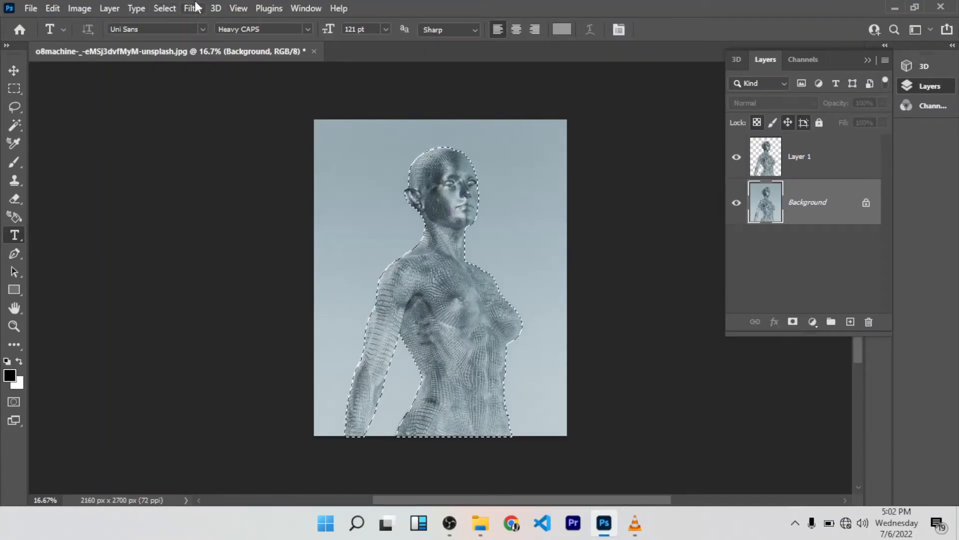
Step: Examine the finished GIF of the wireframe figure up close around the head and face
left_click(165, 8)
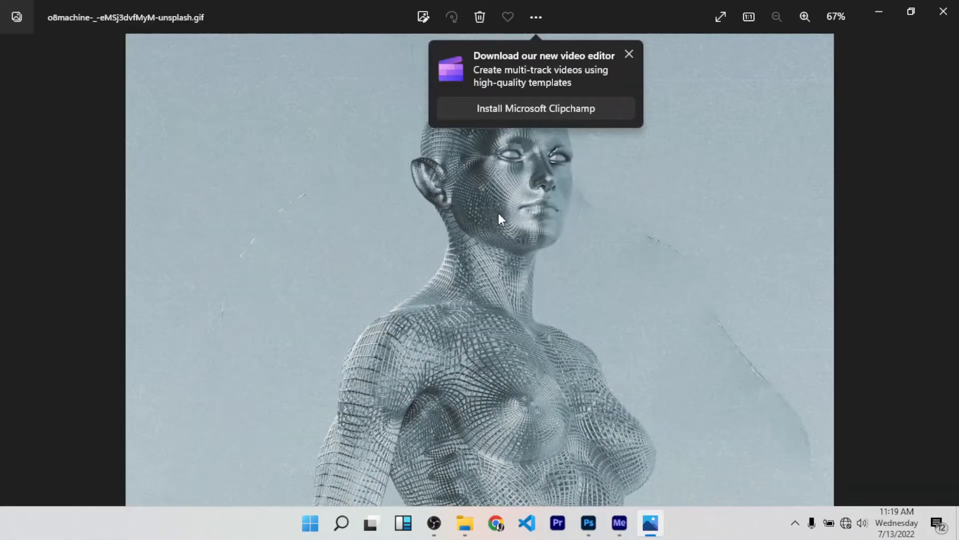
scroll(590, 212, "up", 4)
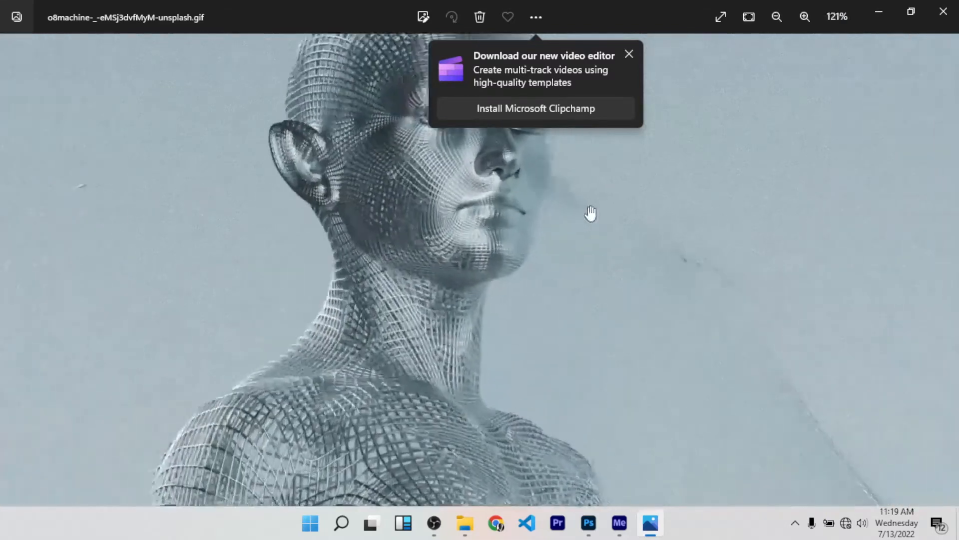
left_click_drag(247, 192, 412, 280)
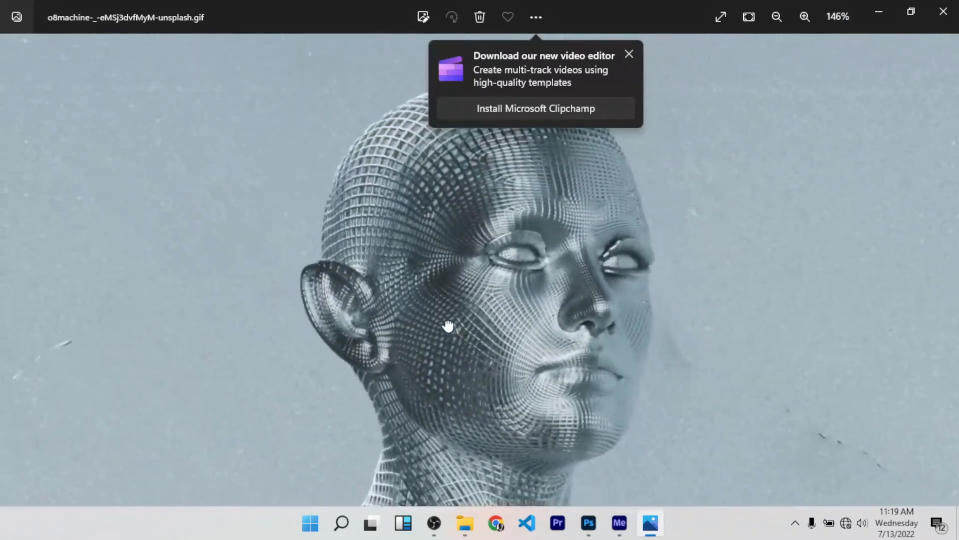
scroll(508, 274, "down", 2)
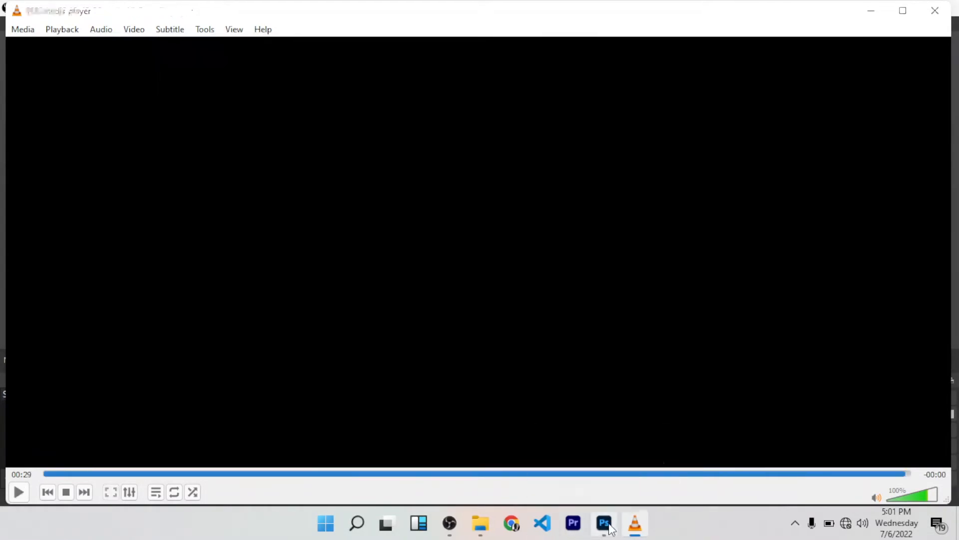
Step: Switch to Photoshop, select the wireframe figure with Select Subject and copy it onto a new layer
left_click(608, 526)
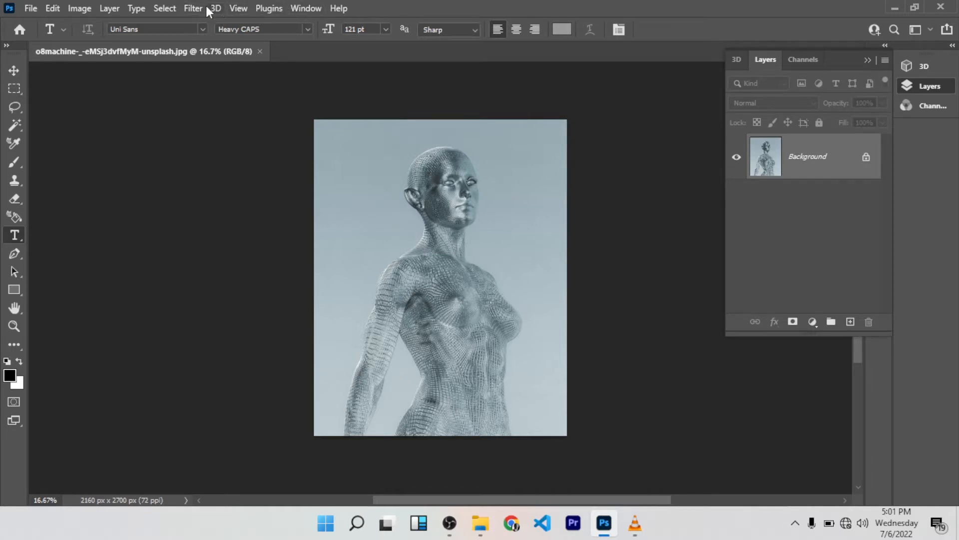
left_click(170, 8)
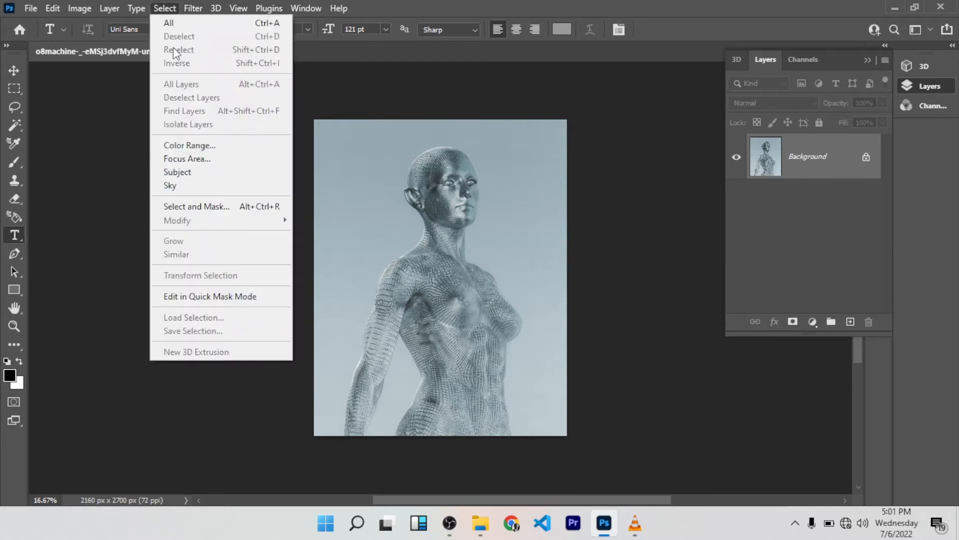
left_click(201, 173)
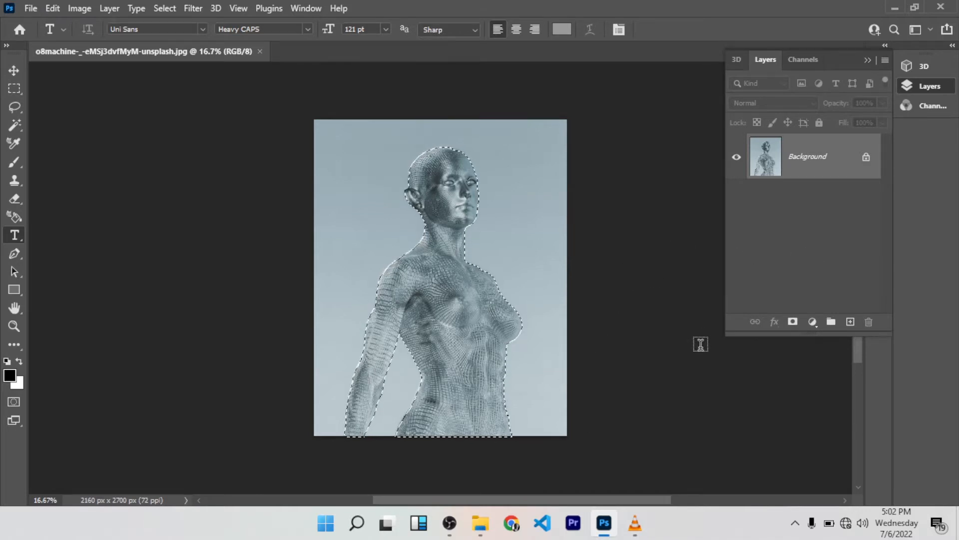
key("ctrl+j")
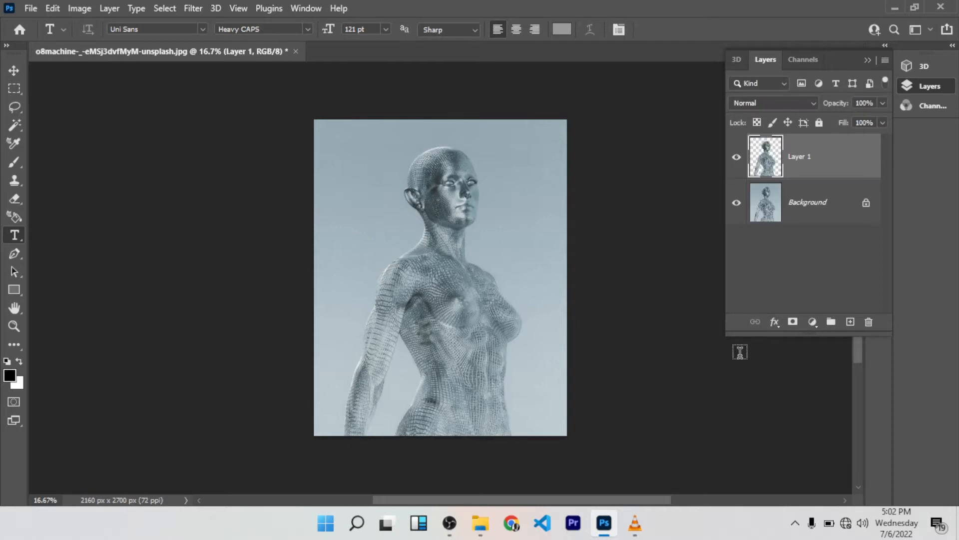
Step: Load the figure's outline from Layer 1 as a selection on the Background layer and expand it by 4 pixels
left_click(810, 211)
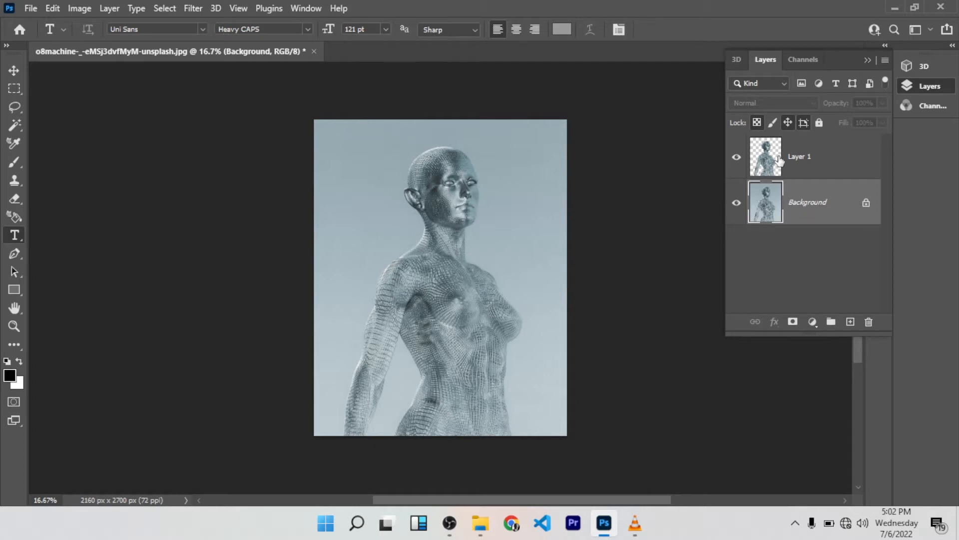
left_click_drag(775, 160, 762, 267)
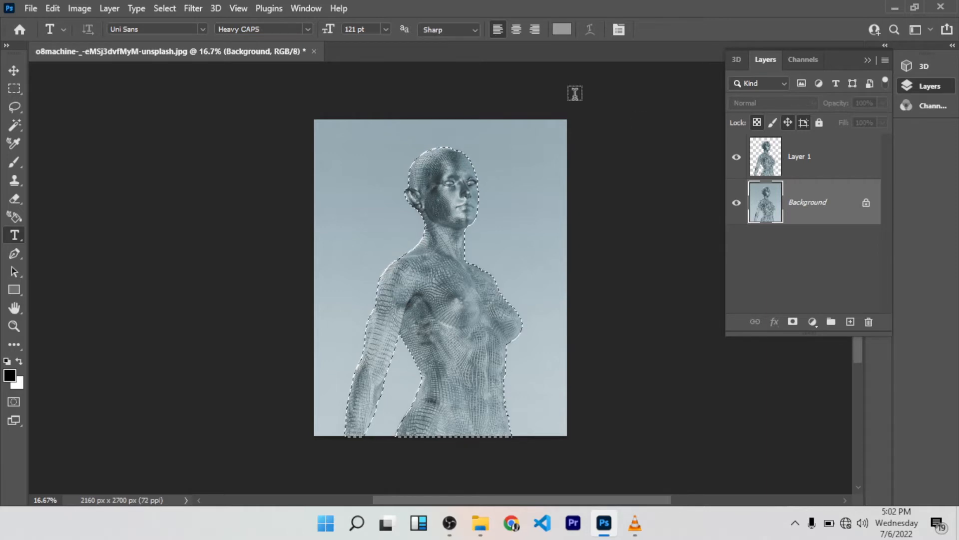
left_click(165, 9)
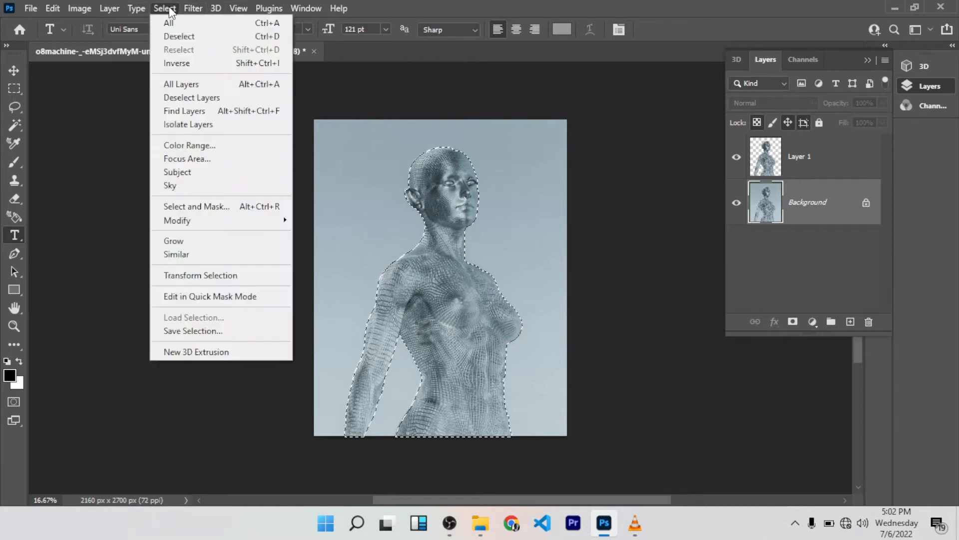
mouse_move(258, 226)
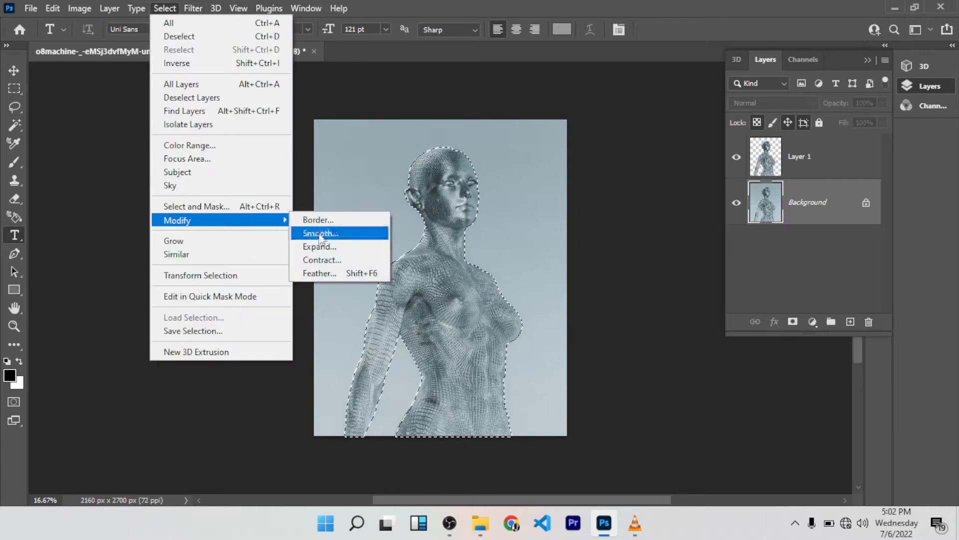
left_click(329, 247)
type("4")
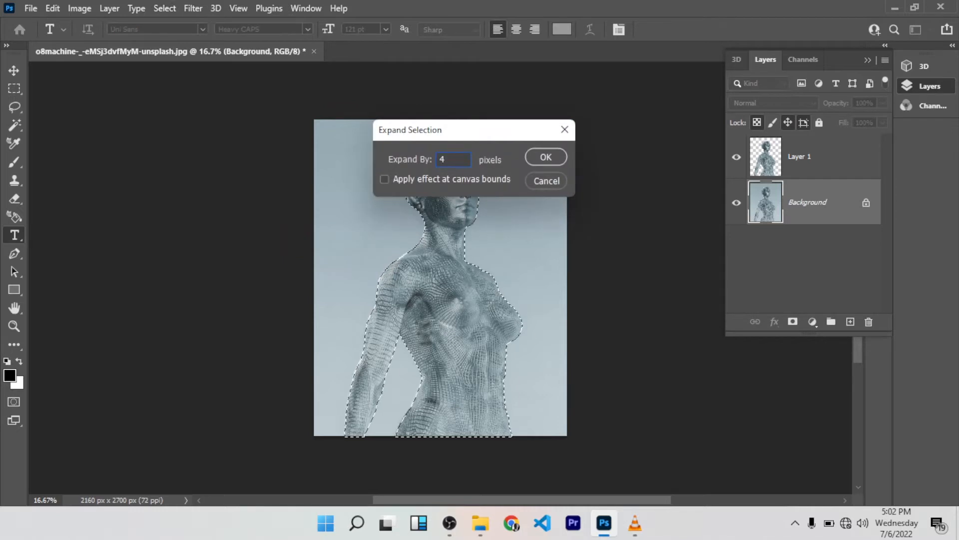
left_click(543, 158)
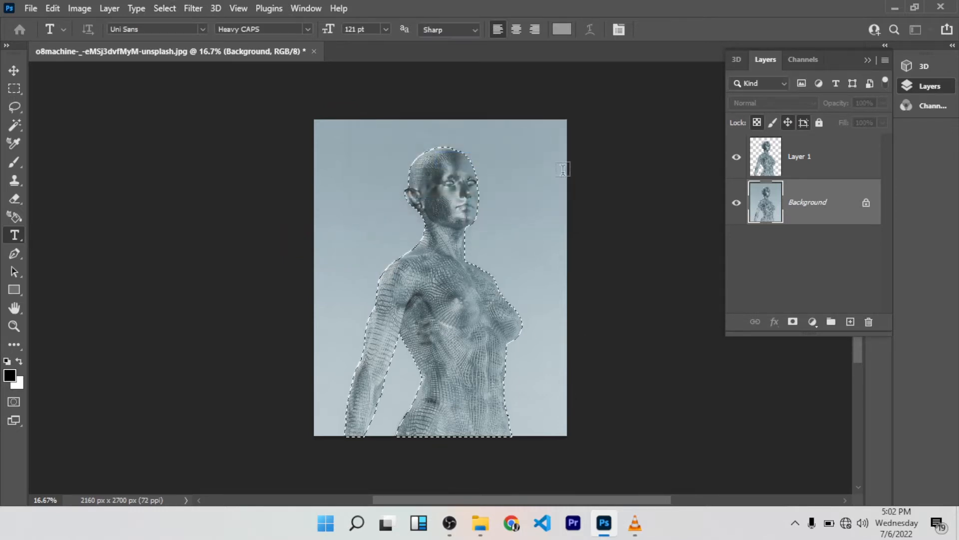
left_click(540, 156)
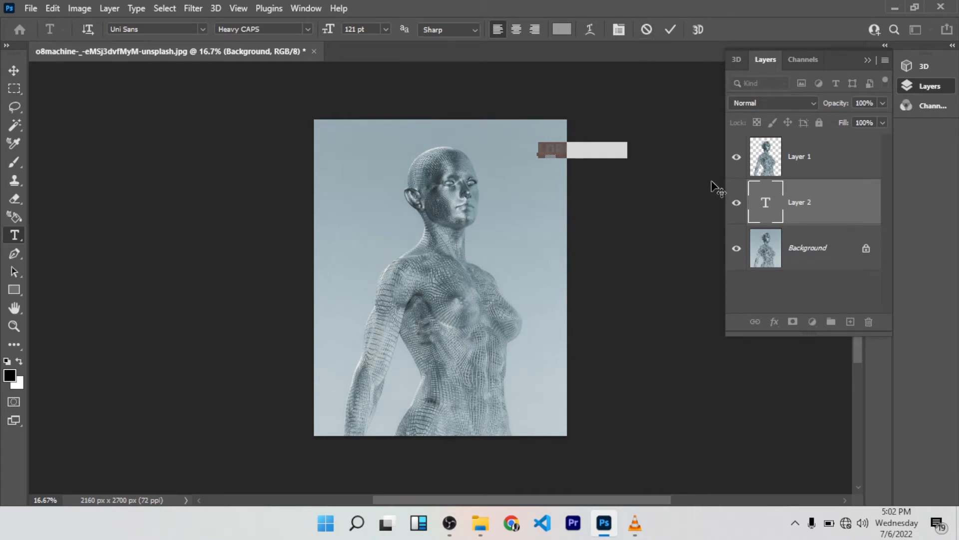
left_click(14, 70)
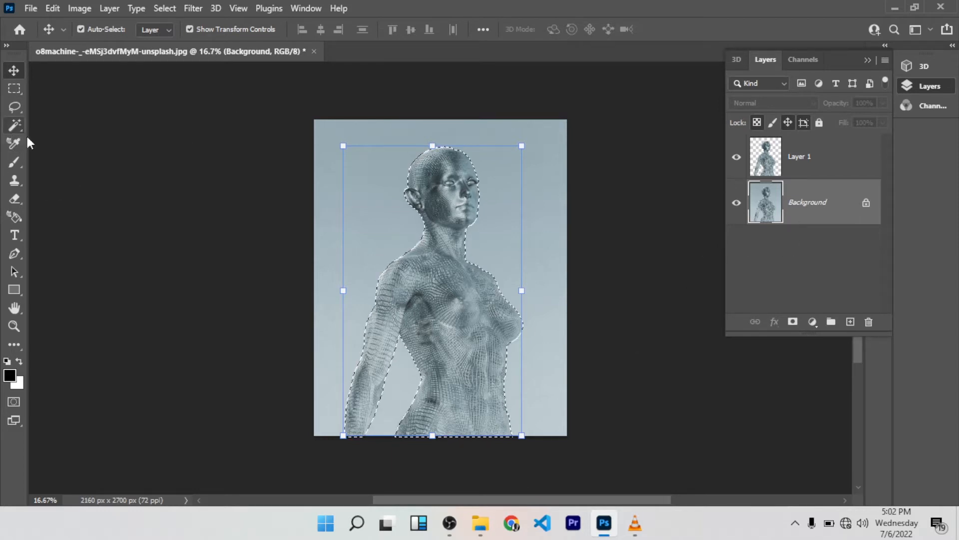
Step: Fill the selected figure area on the Background layer with Content-Aware at Normal mode and 100% opacity
left_click(13, 126)
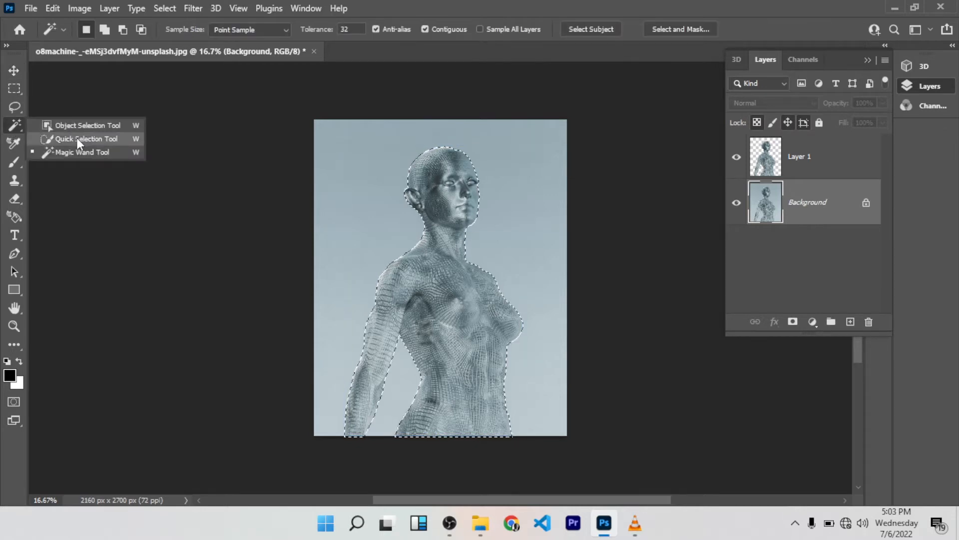
left_click(77, 138)
right_click(527, 181)
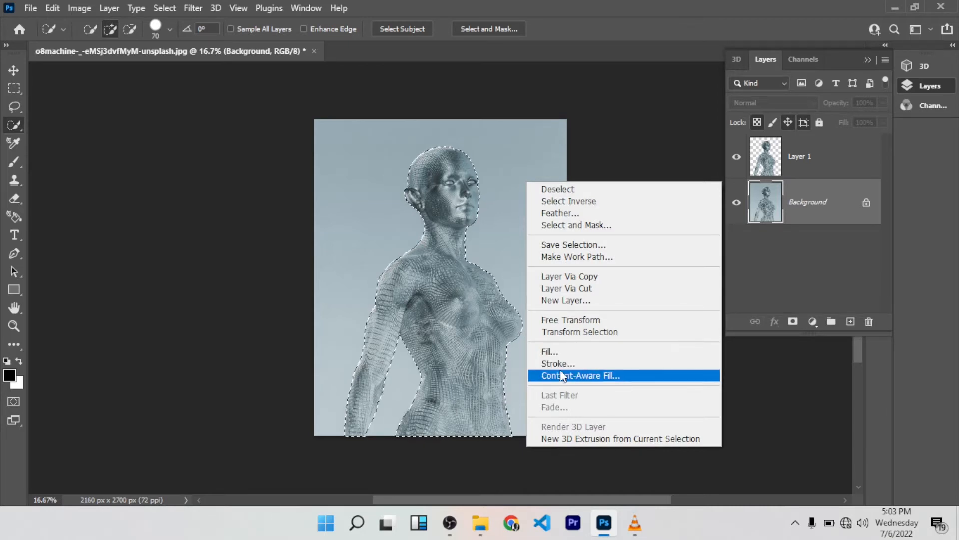
left_click(560, 352)
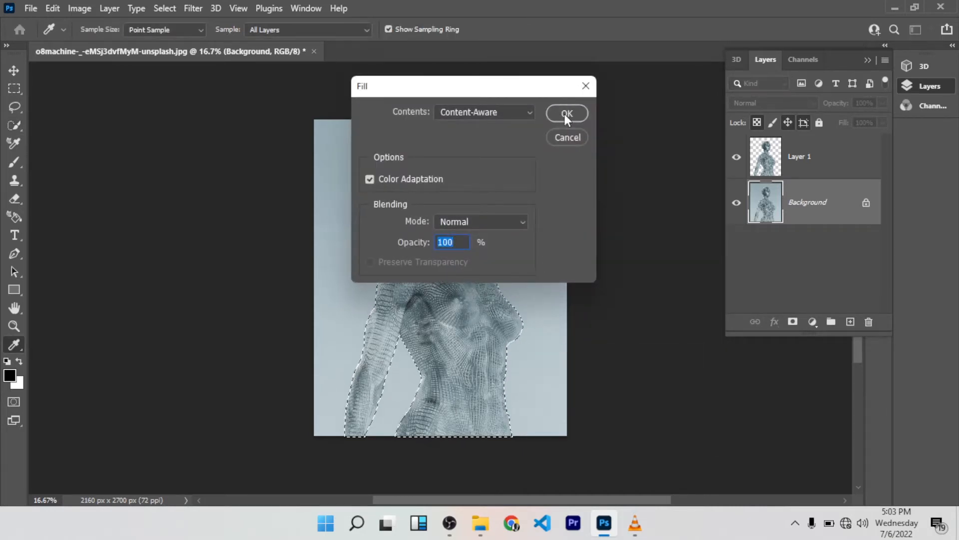
left_click(496, 112)
left_click(495, 114)
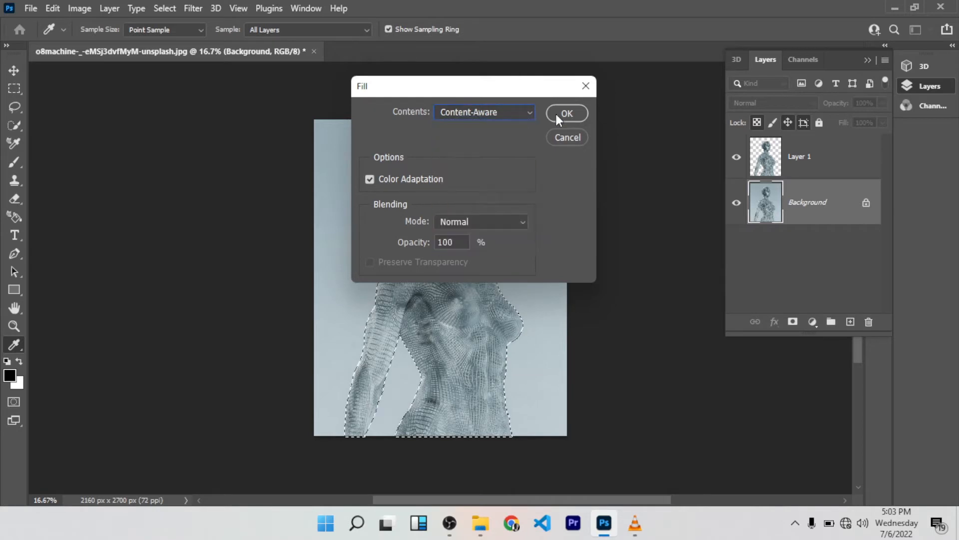
left_click(565, 114)
key("w")
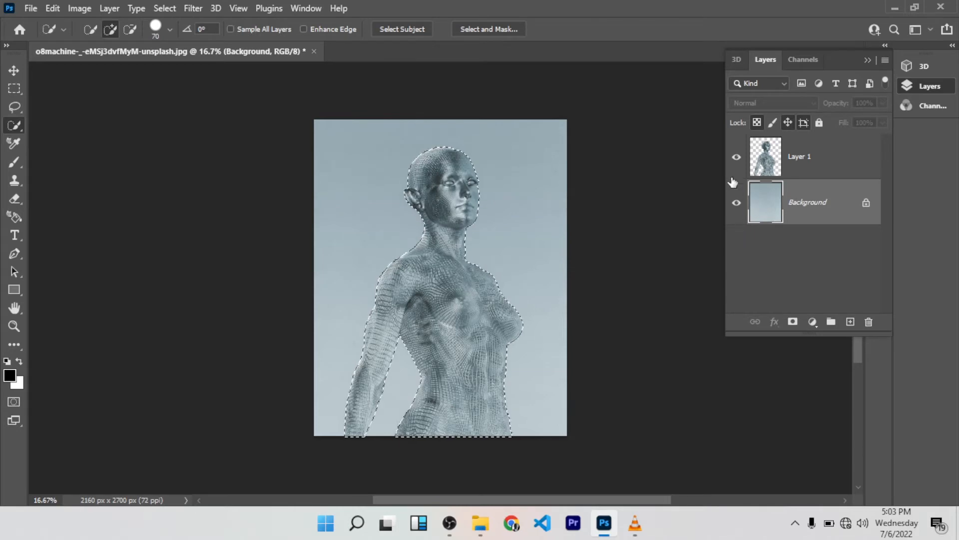
Step: Clear the selection and toggle the visibility of Layer 1 and Background to check the filled backdrop, leaving both layers shown
left_click(737, 159)
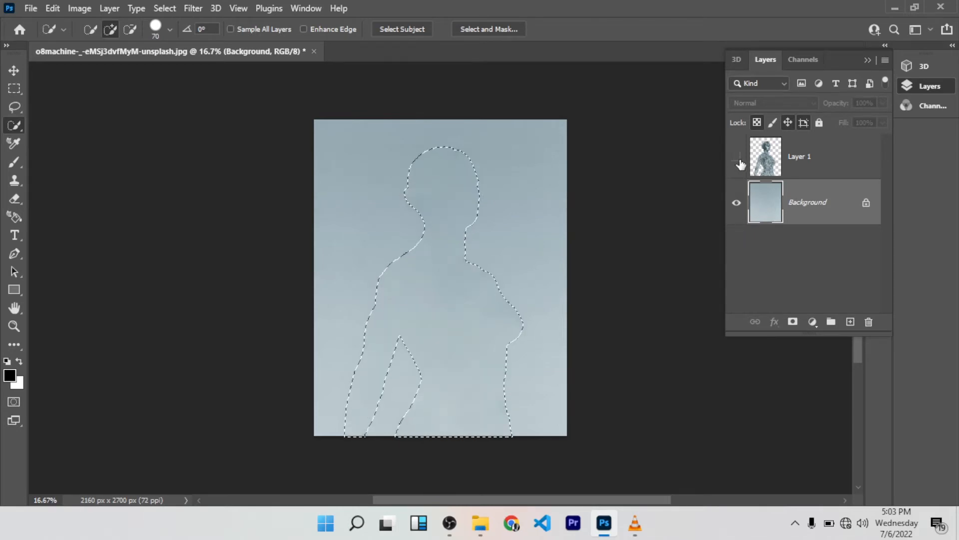
key("ctrl+d")
left_click(743, 165)
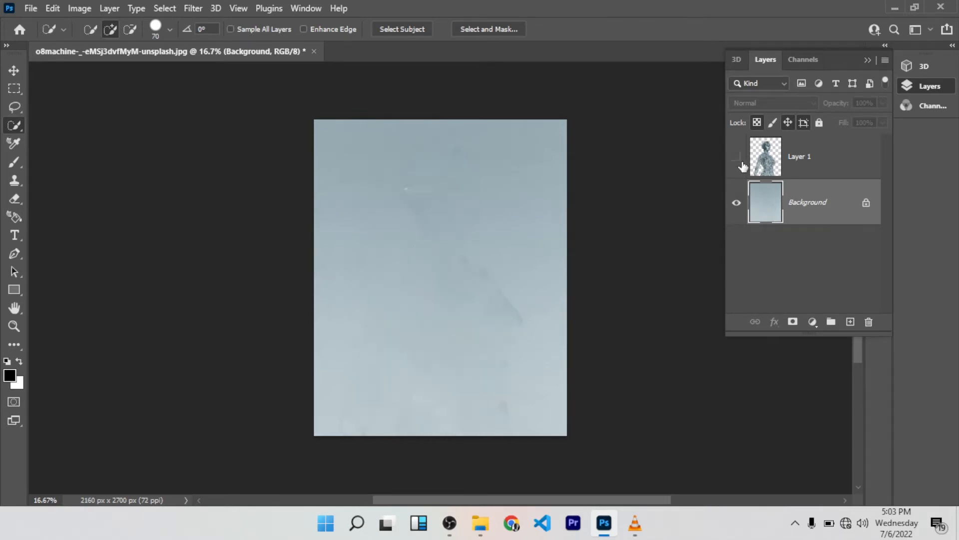
left_click(740, 159)
left_click(740, 159)
left_click(739, 159)
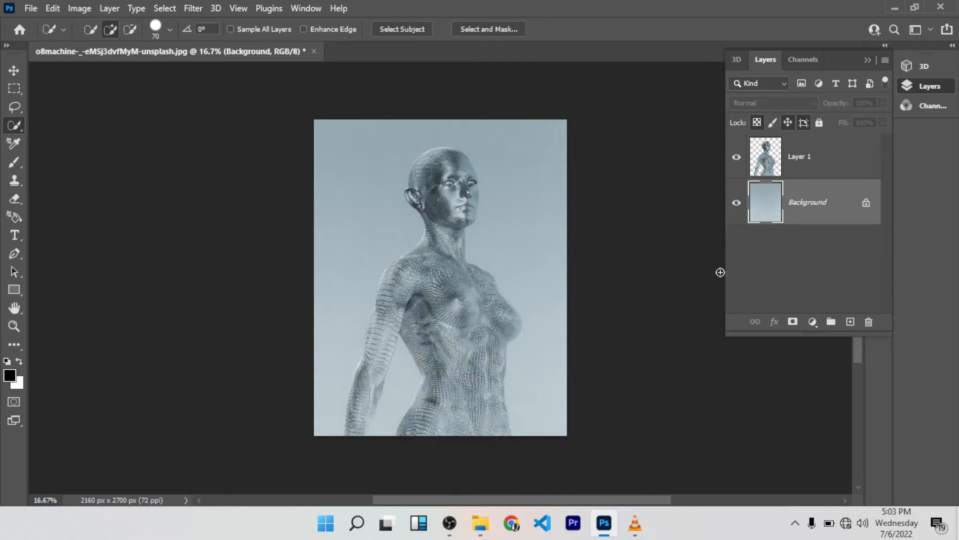
left_click(737, 202)
left_click(737, 202)
left_click(736, 202)
left_click(738, 202)
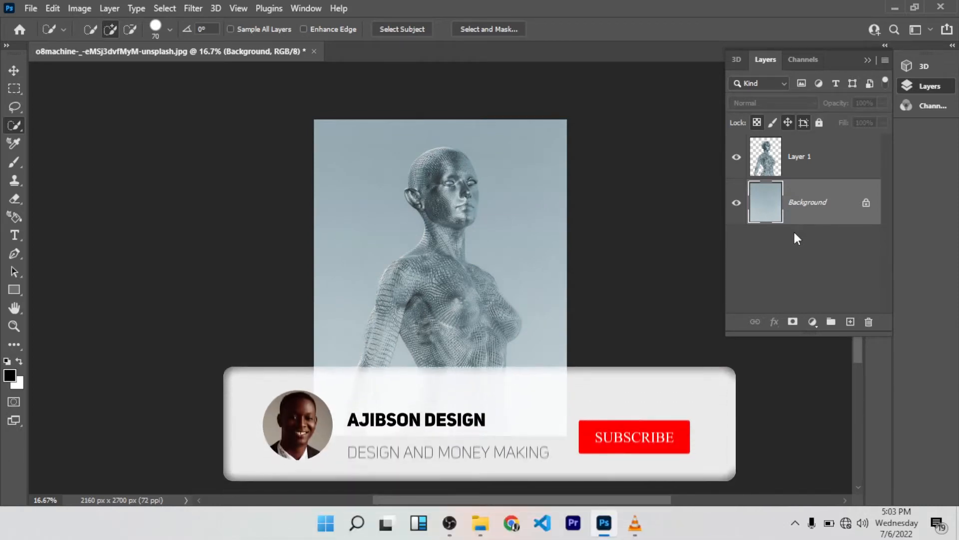
Step: Save the layered document as o8machine-_-eMSj3dvfMyM-unsplash.psd in the JUL folder
key("ctrl+shift+s")
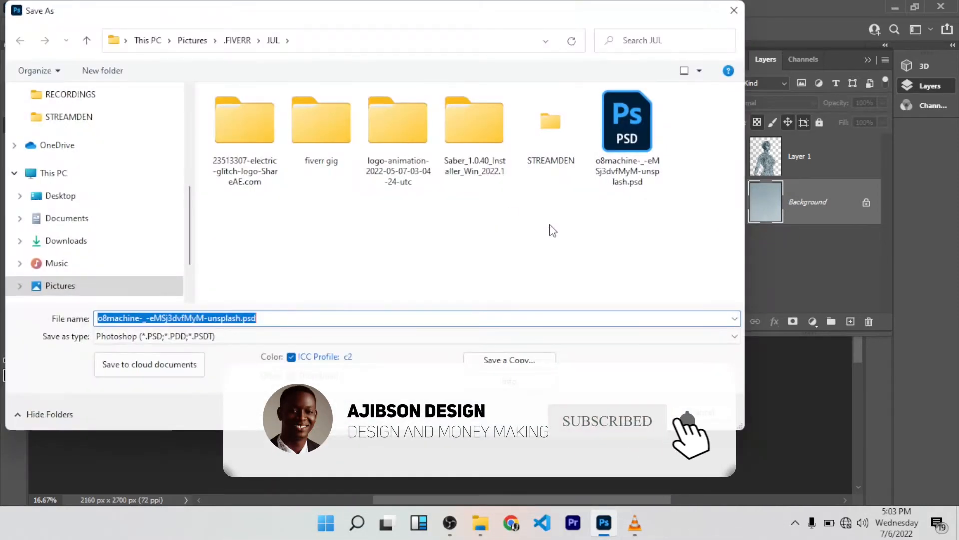
key("Return")
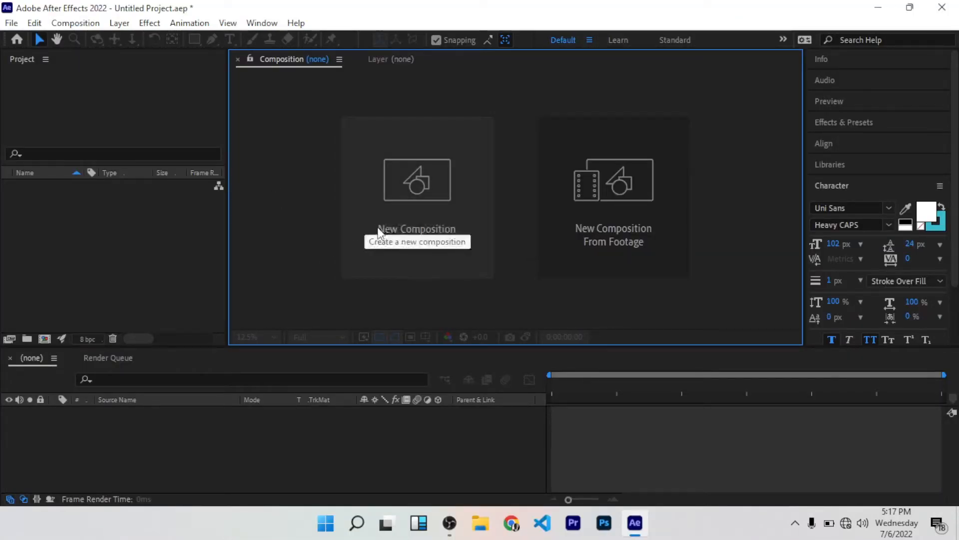
Step: In After Effects, create a 1500 x 1000 px, 30 fps, 10-second composition named nft gif
left_click(418, 175)
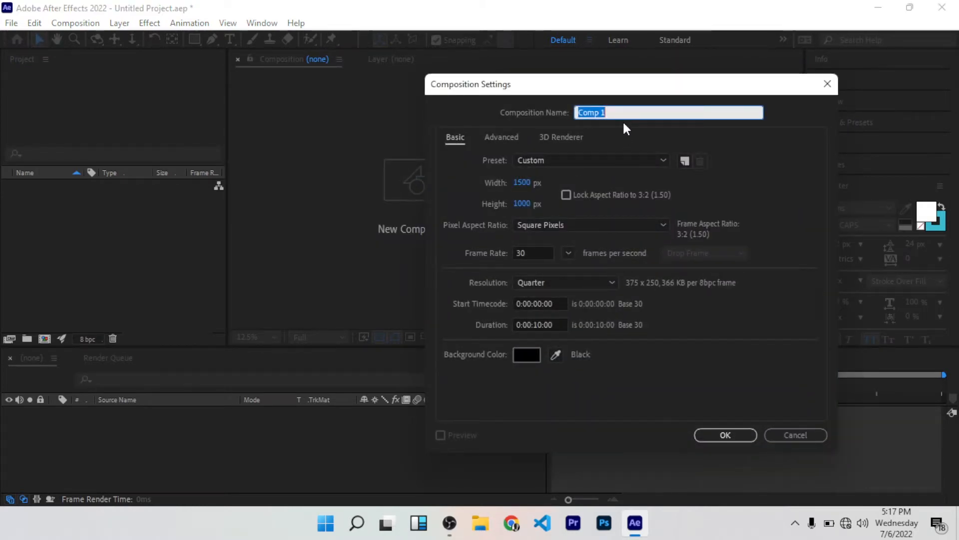
type("nft gif")
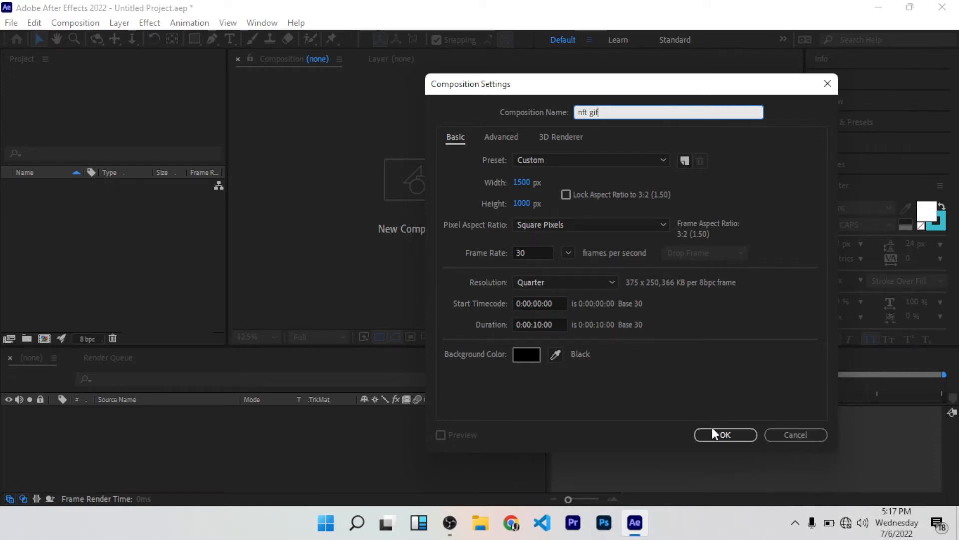
left_click(724, 434)
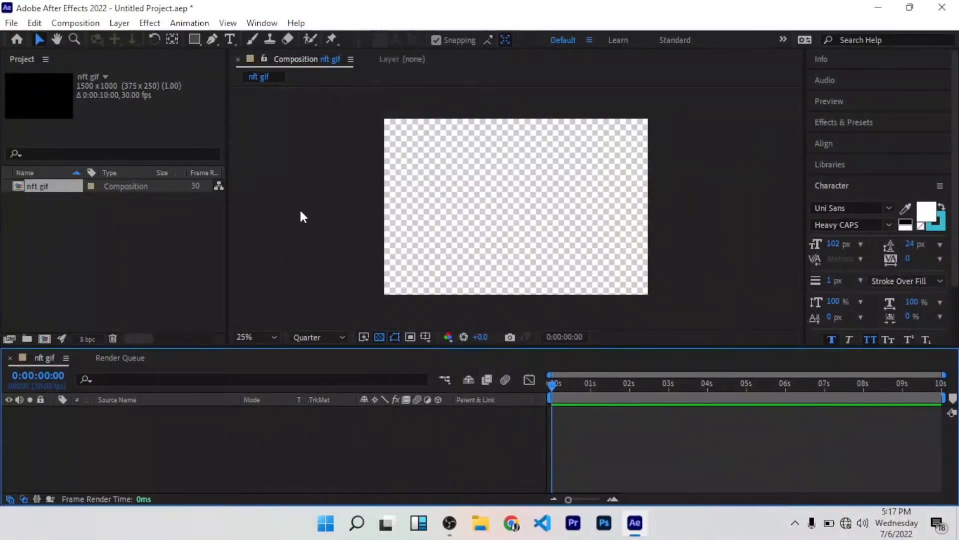
Step: Import o8machine-_-eMSj3dvfMyM-unsplash.psd into the project as a Composition with Editable Layer Styles
double_click(89, 221)
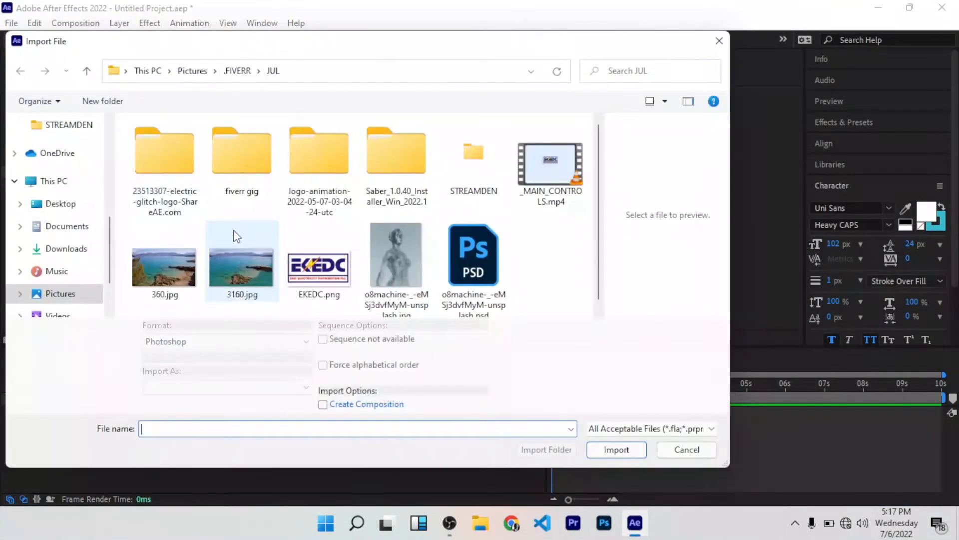
double_click(472, 255)
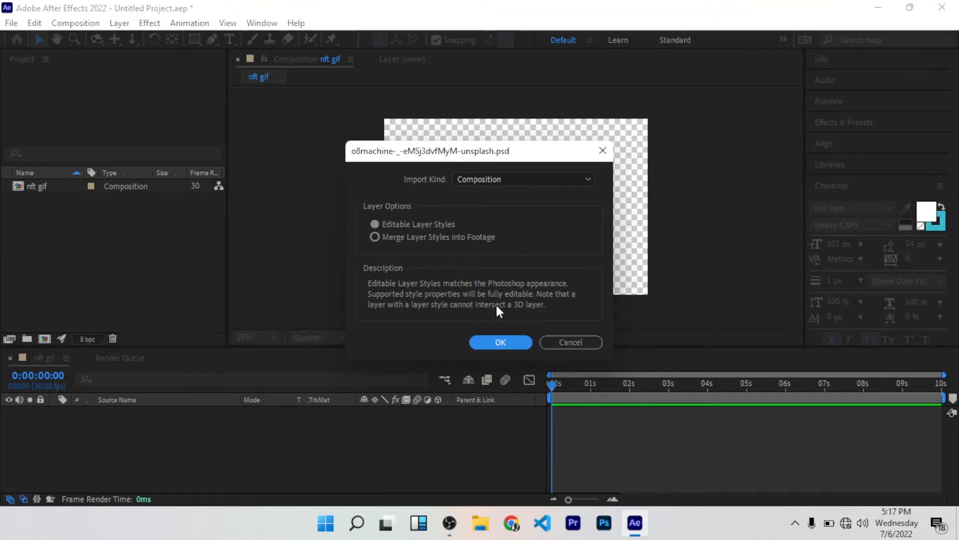
left_click(491, 179)
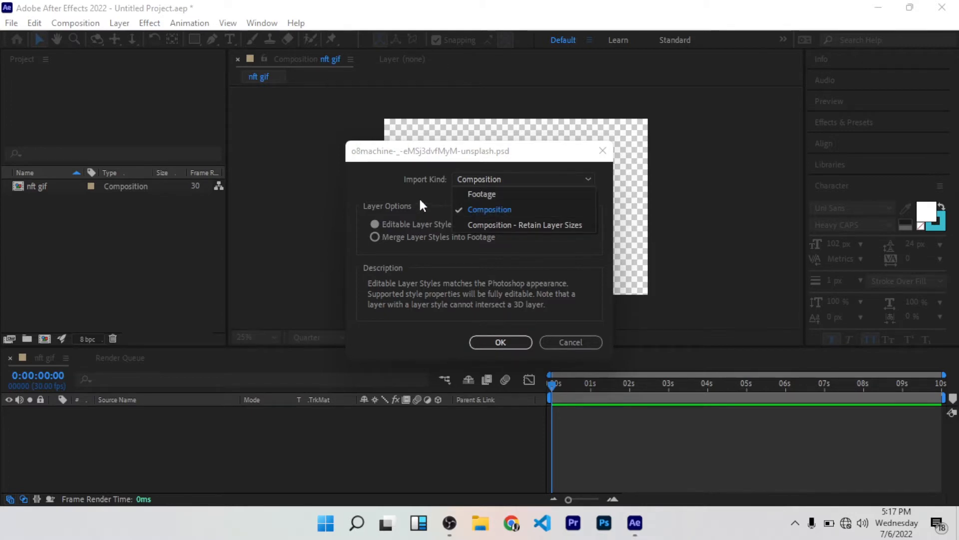
left_click(405, 192)
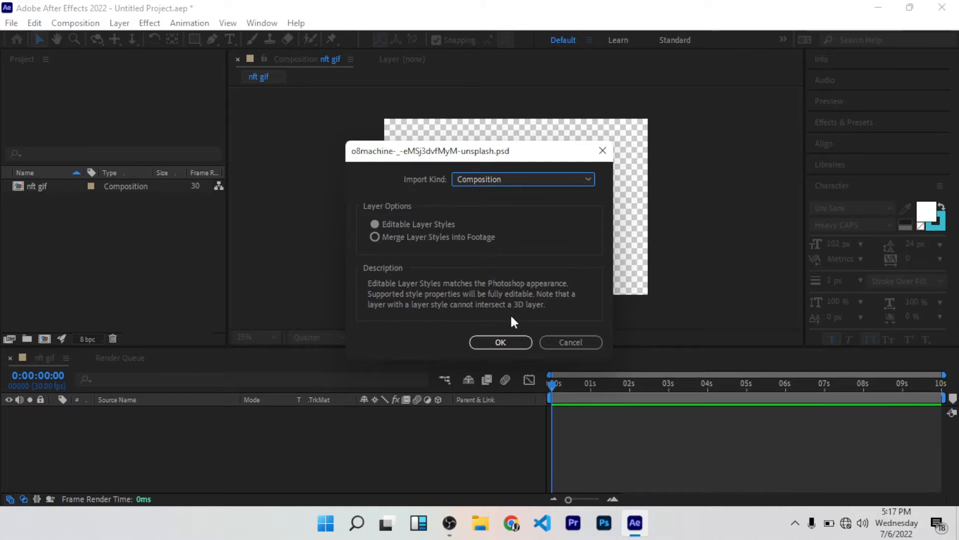
left_click(500, 341)
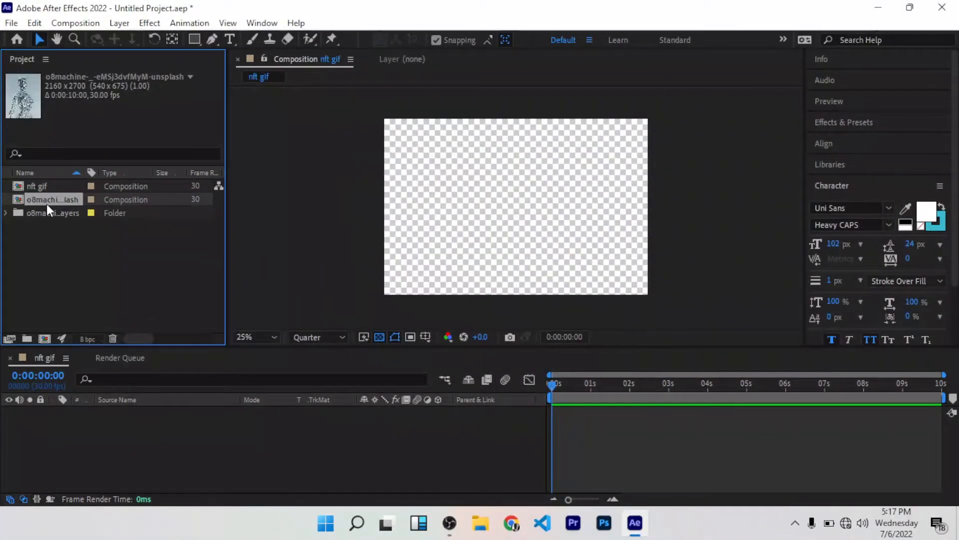
Step: Add the imported o8machine composition to the nft gif timeline and set the preview resolution to Half
left_click_drag(52, 197, 181, 441)
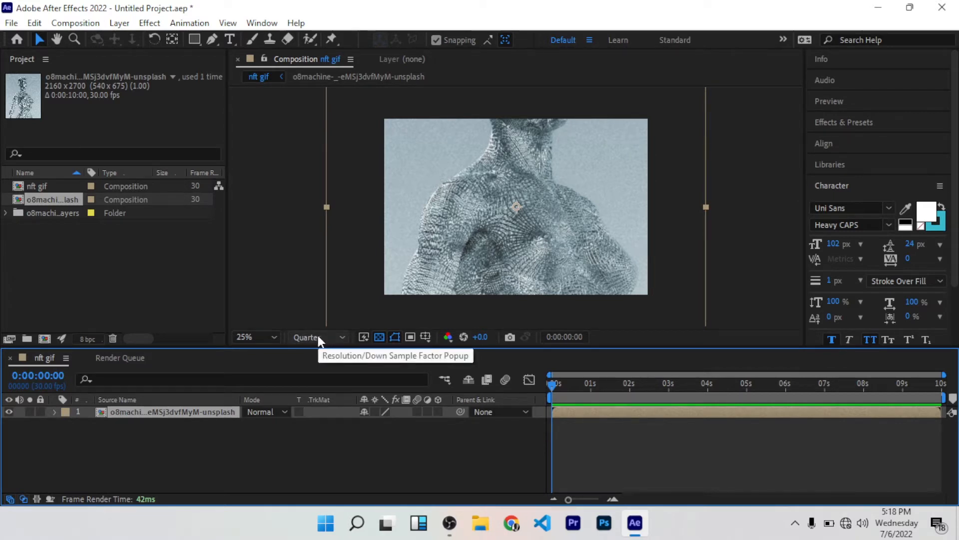
left_click(334, 338)
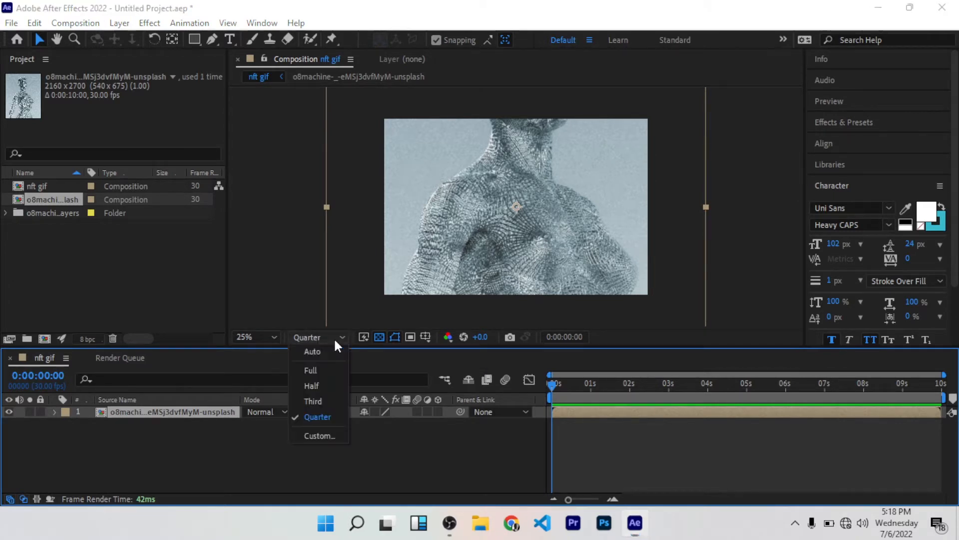
left_click(320, 388)
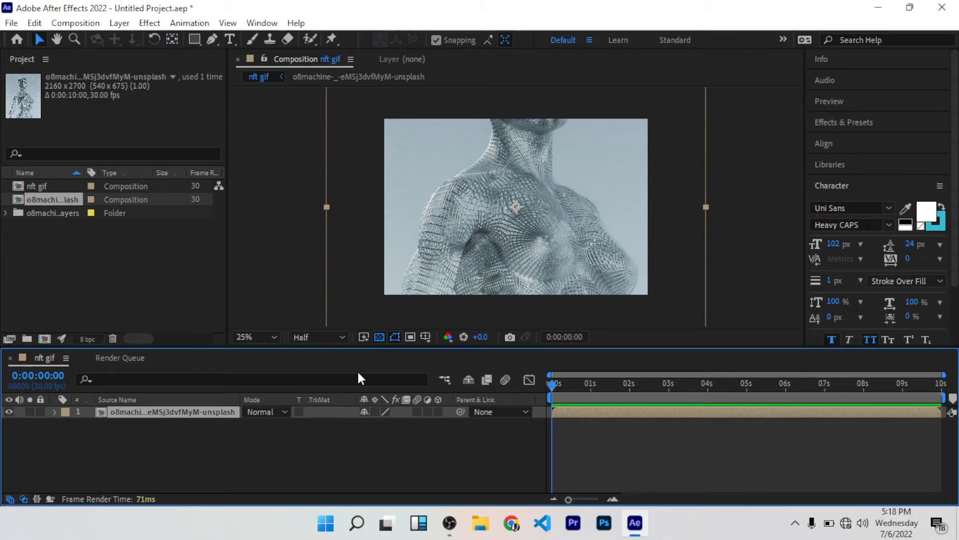
key("comma")
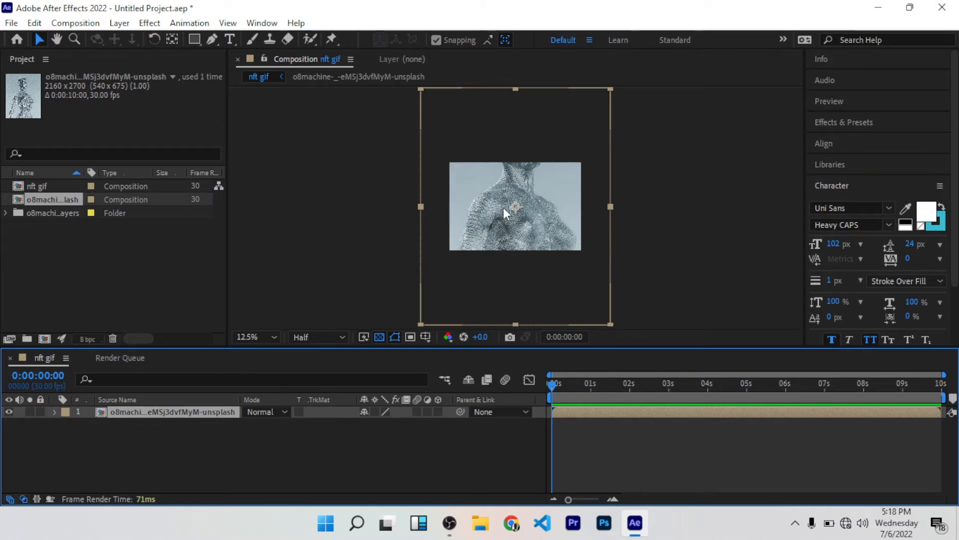
Step: Open the nested o8machine composition and set its width to 1500 px and its height to 1000 px
double_click(178, 409)
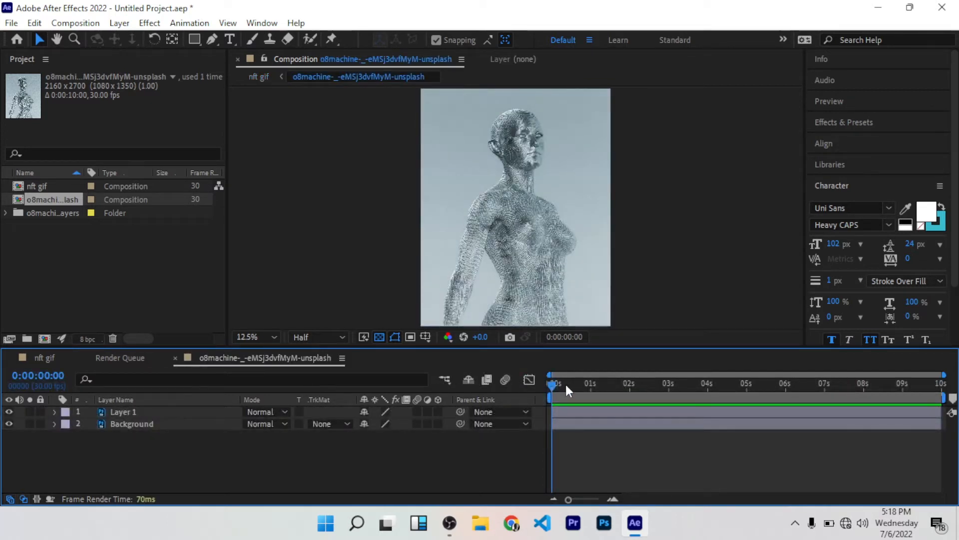
left_click(119, 23)
mouse_move(75, 23)
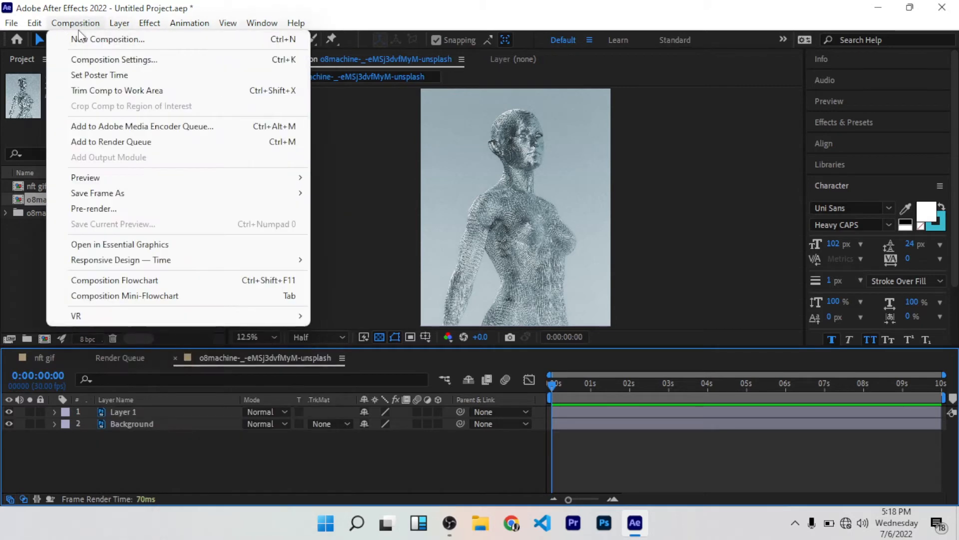
left_click(142, 61)
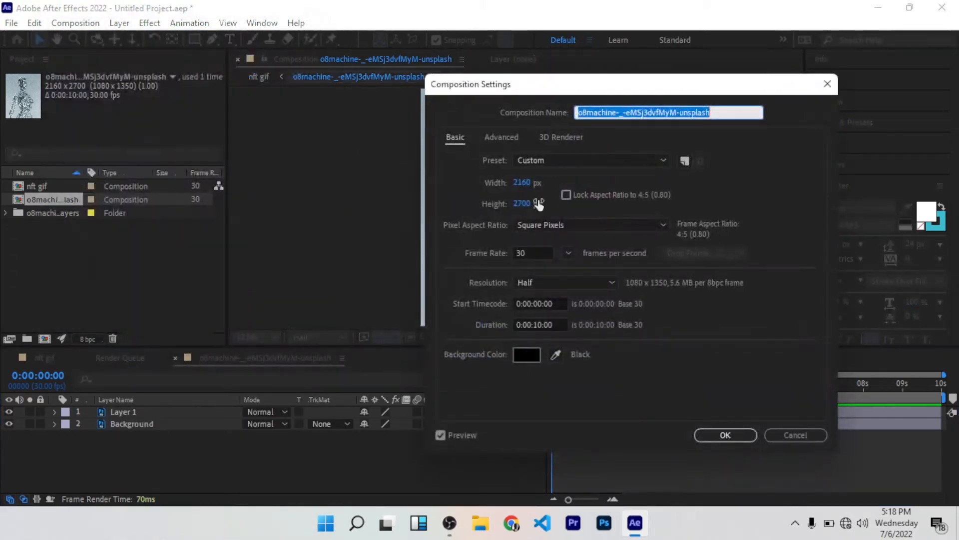
left_click(520, 182)
type("1")
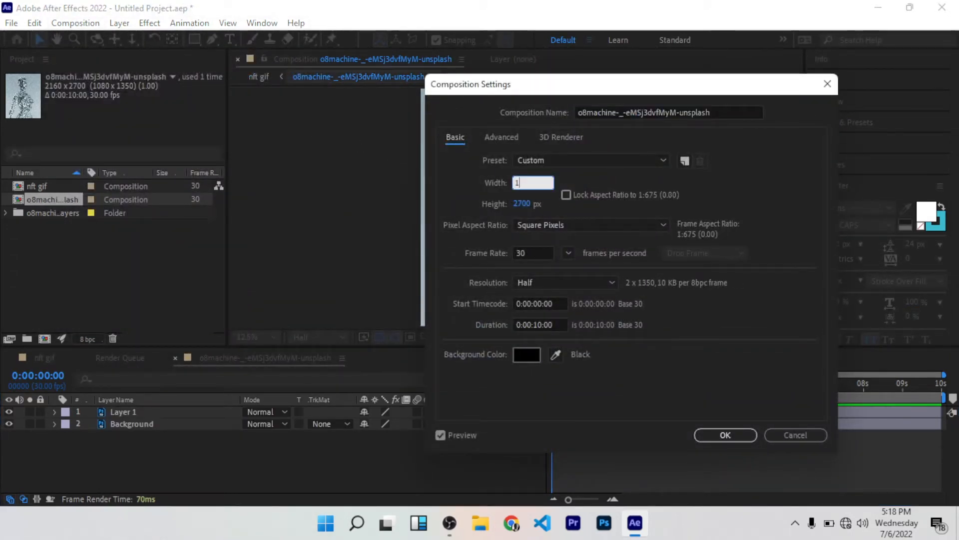
type("500")
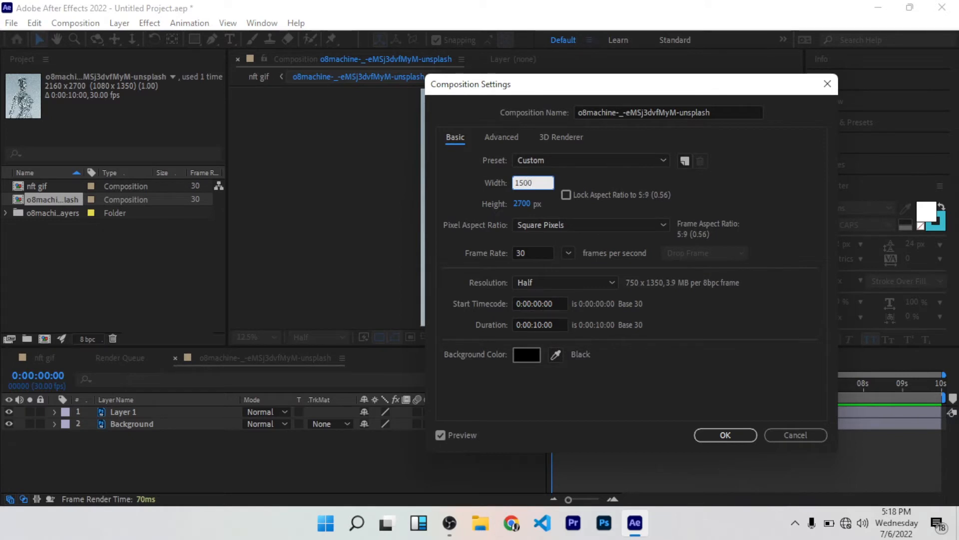
left_click(522, 204)
type("1000")
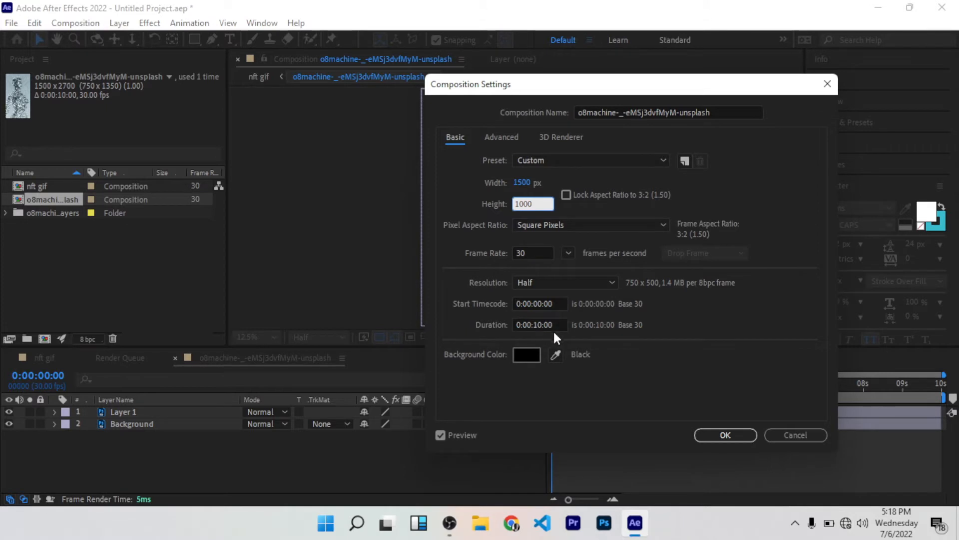
left_click(743, 437)
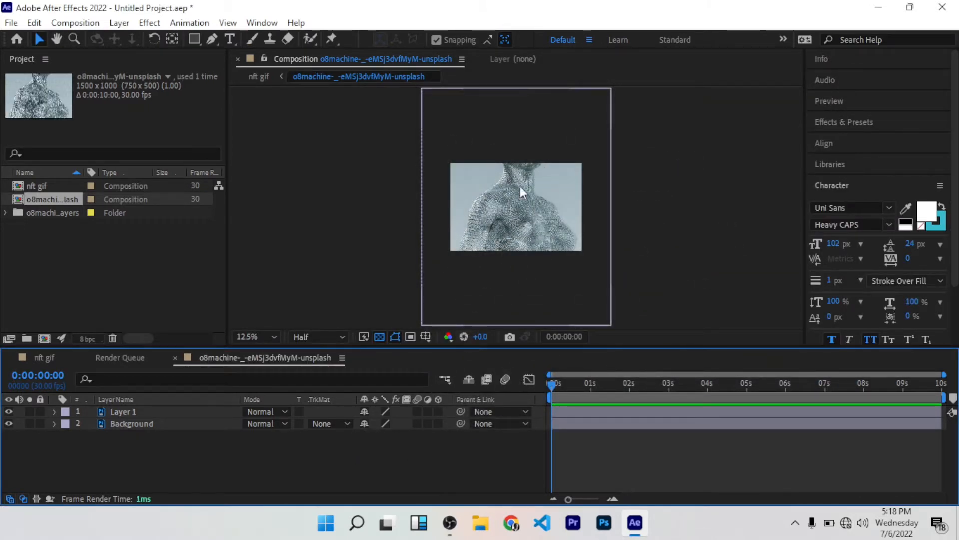
Step: Scale Layer 1 down to 40% and check the framing in both the nft gif and o8machine compositions
left_click(140, 408)
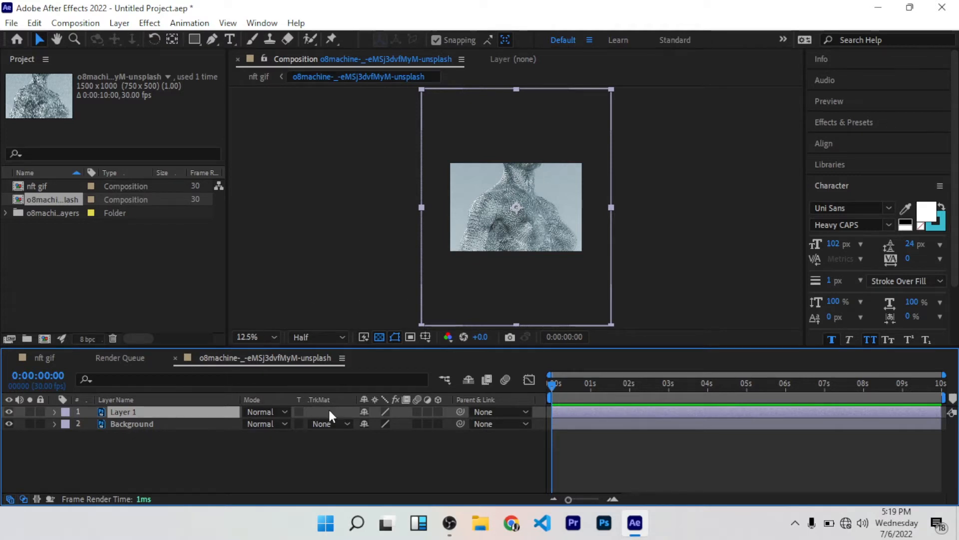
key("s")
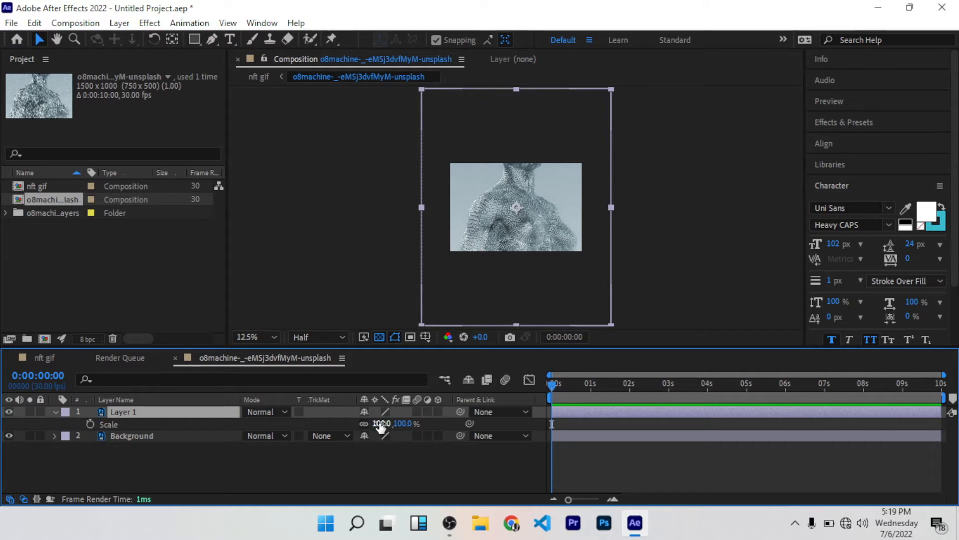
left_click_drag(381, 425, 327, 415)
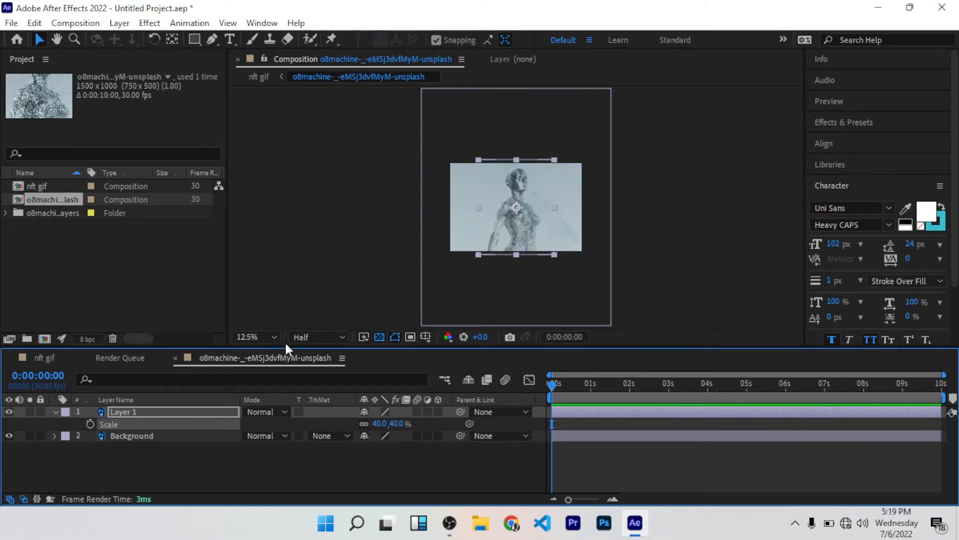
left_click(85, 358)
left_click(52, 356)
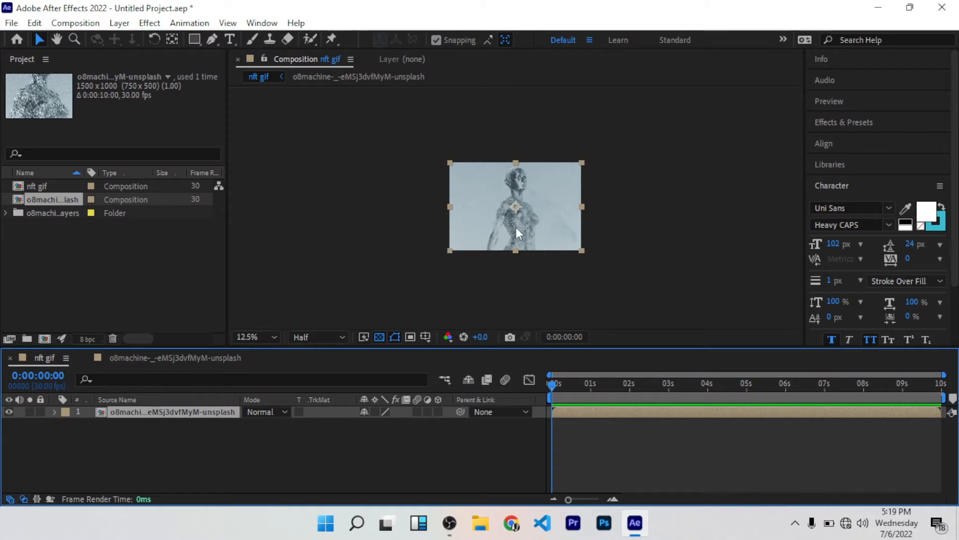
left_click(188, 357)
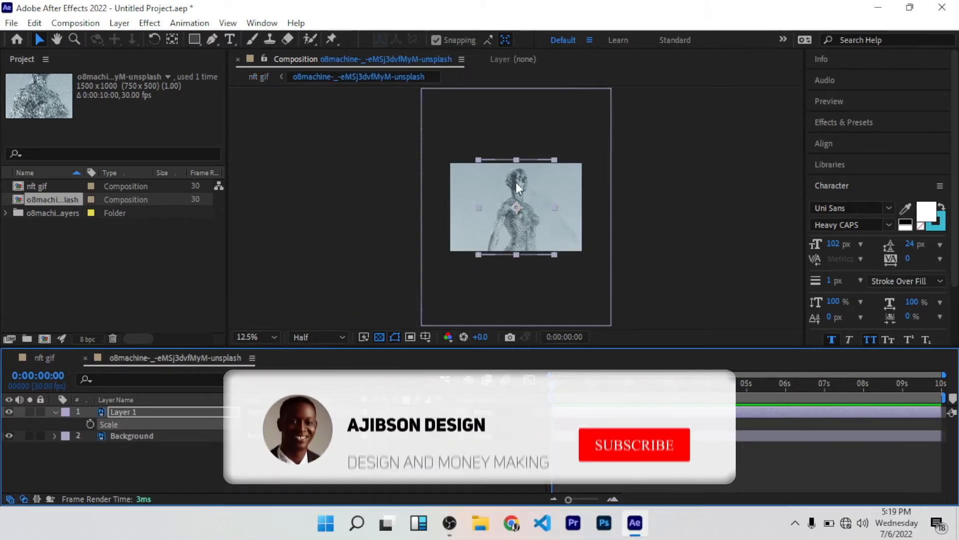
key("period")
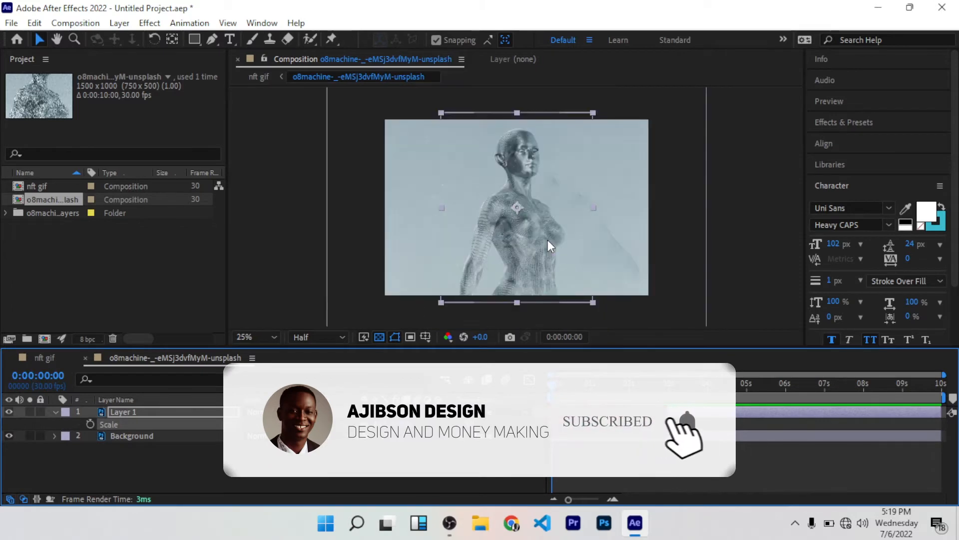
key("period")
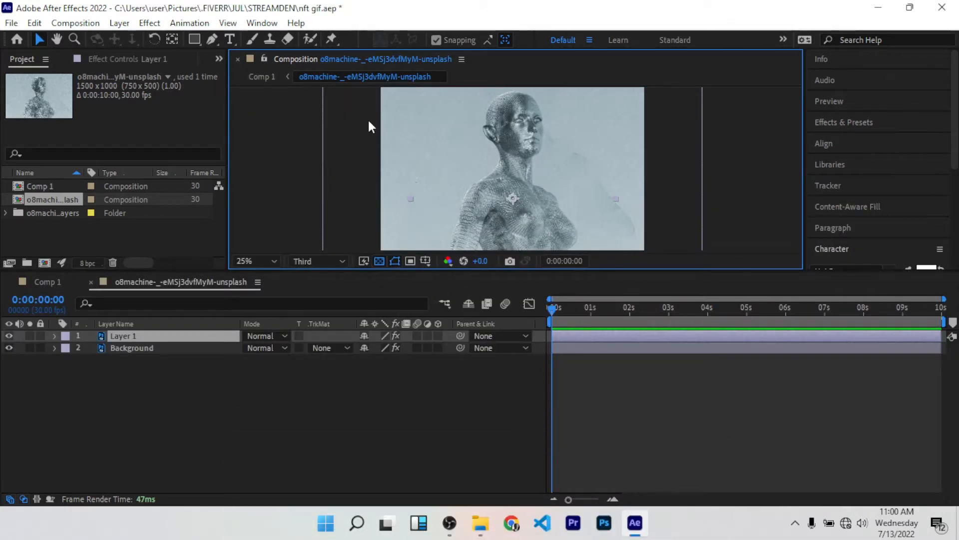
Step: Place a puppet pin at the base of the figure's neck on Layer 1 and reveal the pin's Position property
left_click(332, 40)
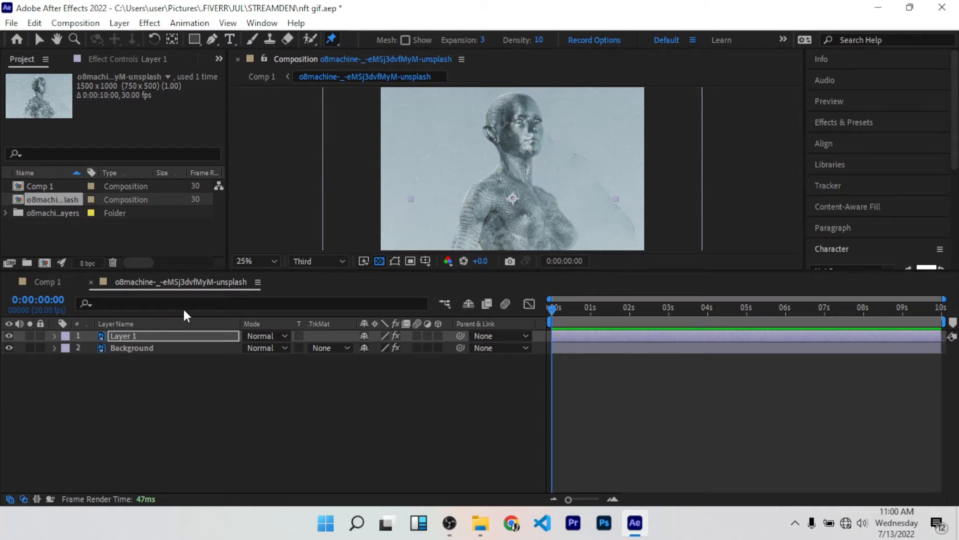
left_click(518, 173)
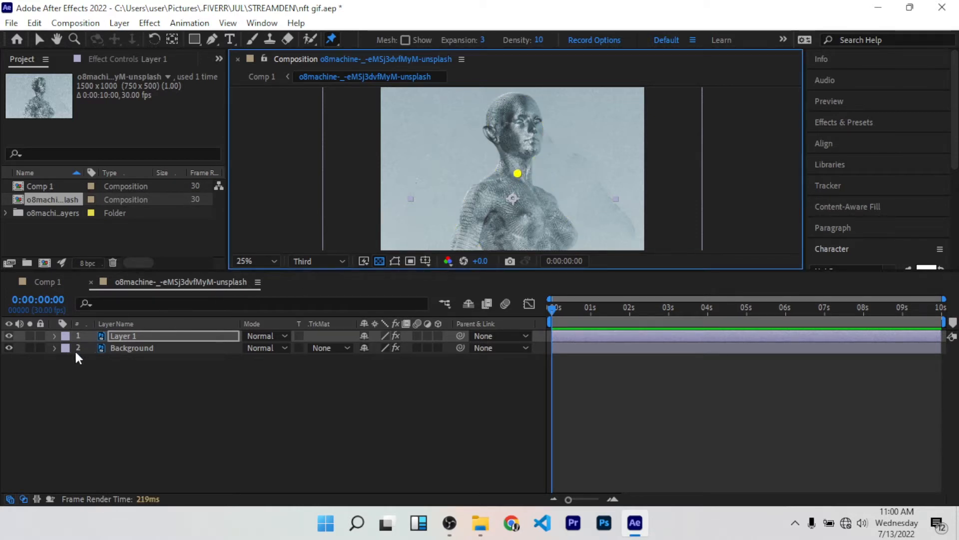
left_click(52, 336)
left_click(52, 336)
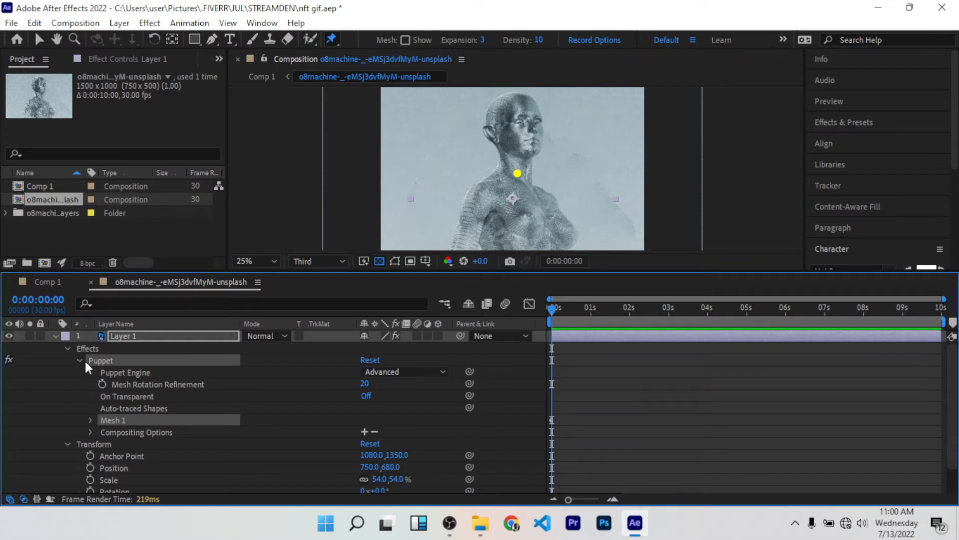
left_click(91, 419)
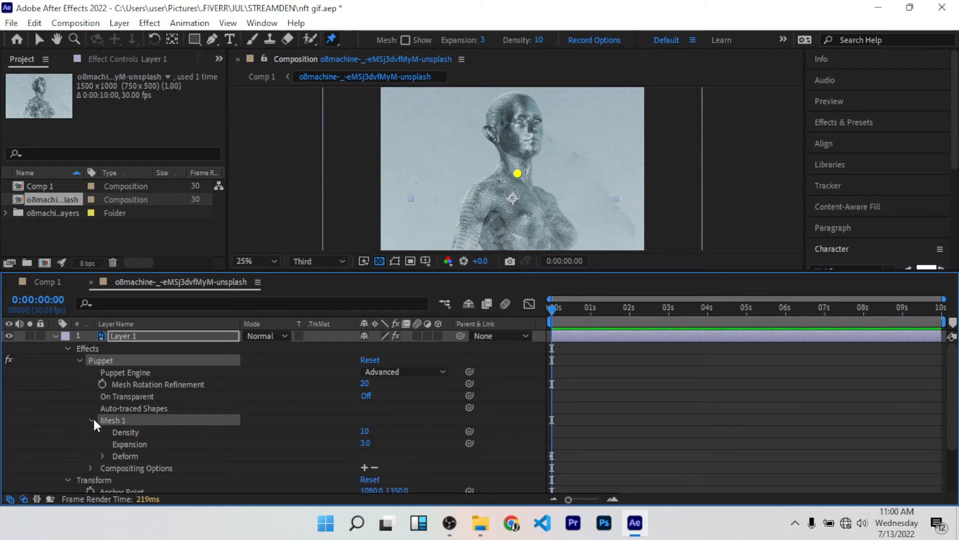
left_click(102, 456)
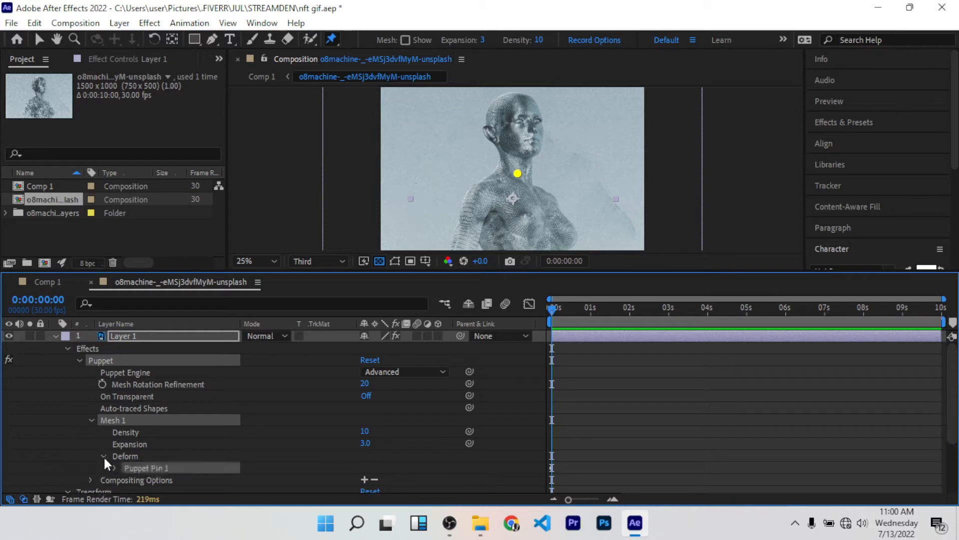
scroll(574, 437, "down", 3)
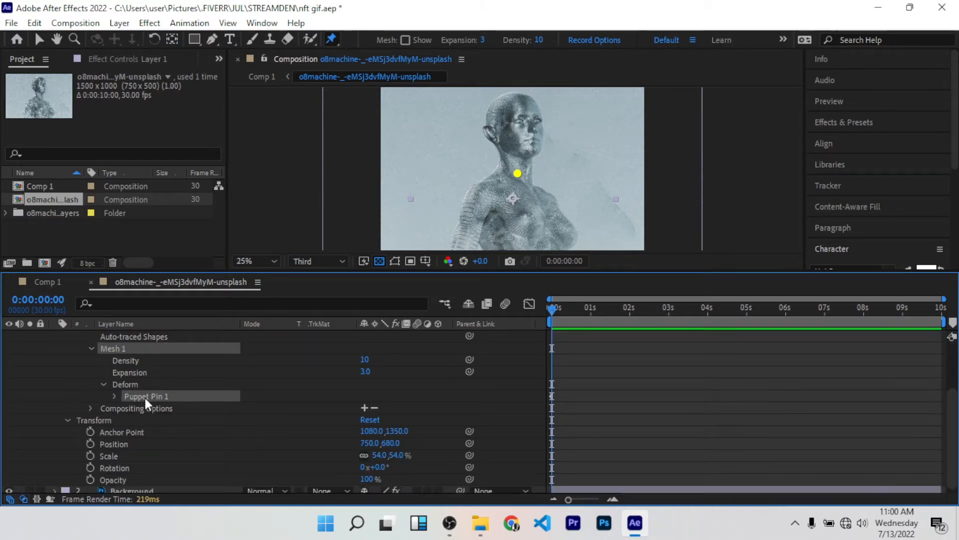
left_click(115, 396)
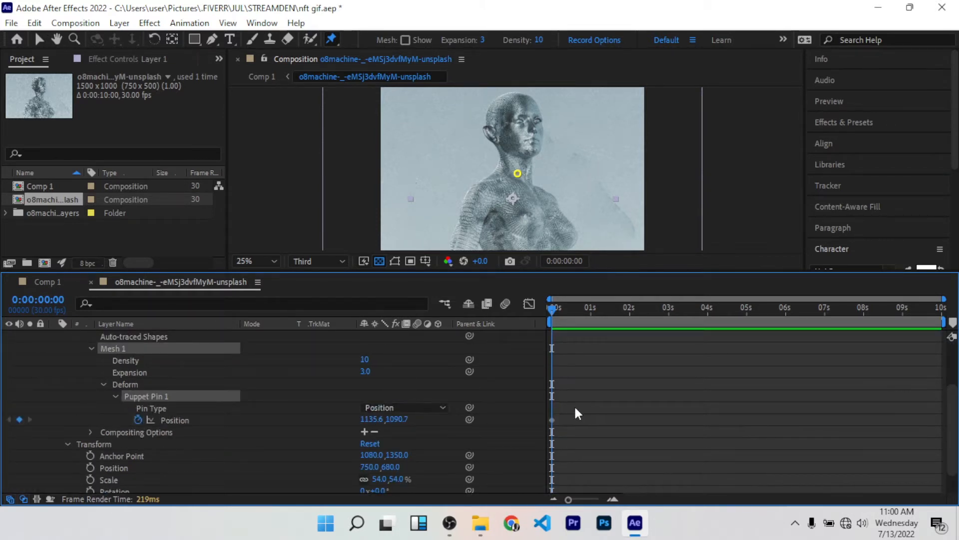
Step: Select the neck pin's first Position keyframe, move the current time to 0:00:00:23, and undo the neck pin
left_click_drag(578, 414, 546, 433)
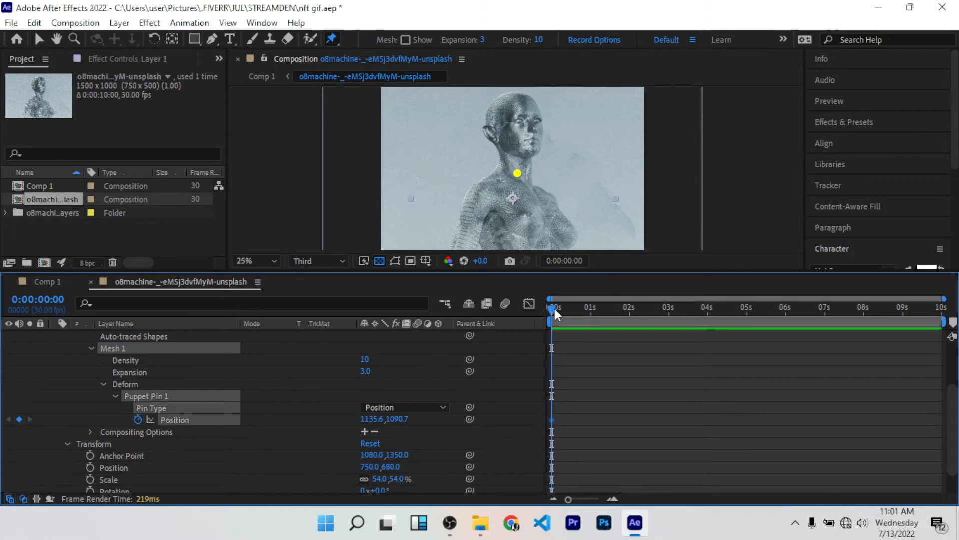
left_click_drag(555, 308, 583, 303)
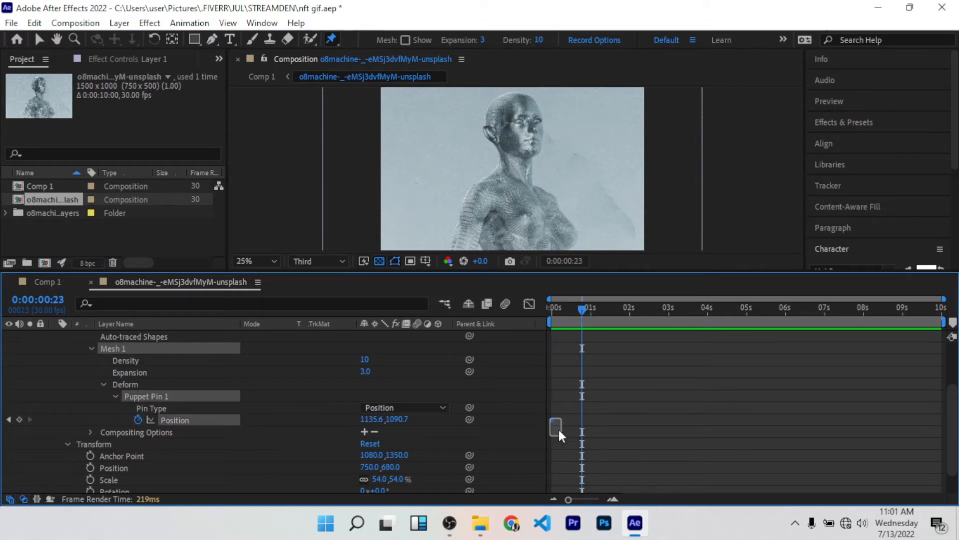
left_click(559, 427)
left_click_drag(553, 433, 548, 438)
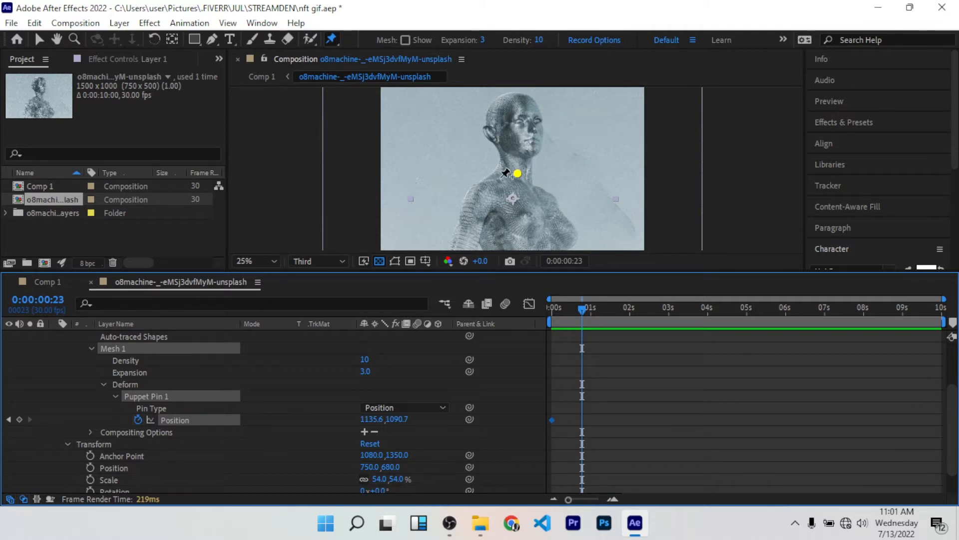
key("ctrl+z")
Step: Place six puppet pins on the figure's body at the first frame: two at the shoulders, one mid-chest and three along the lower torso
scroll(534, 152, "down", 2)
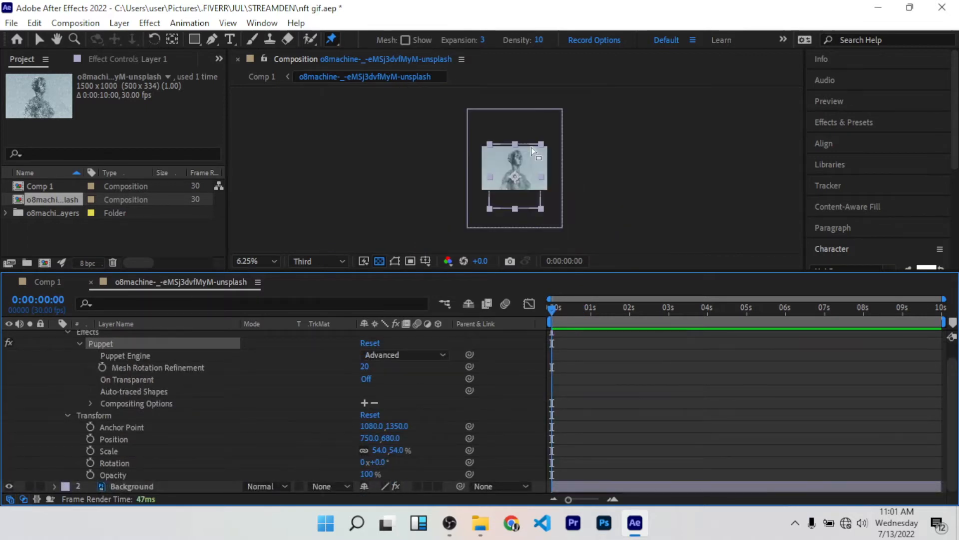
scroll(533, 152, "up", 2)
scroll(530, 148, "down", 1)
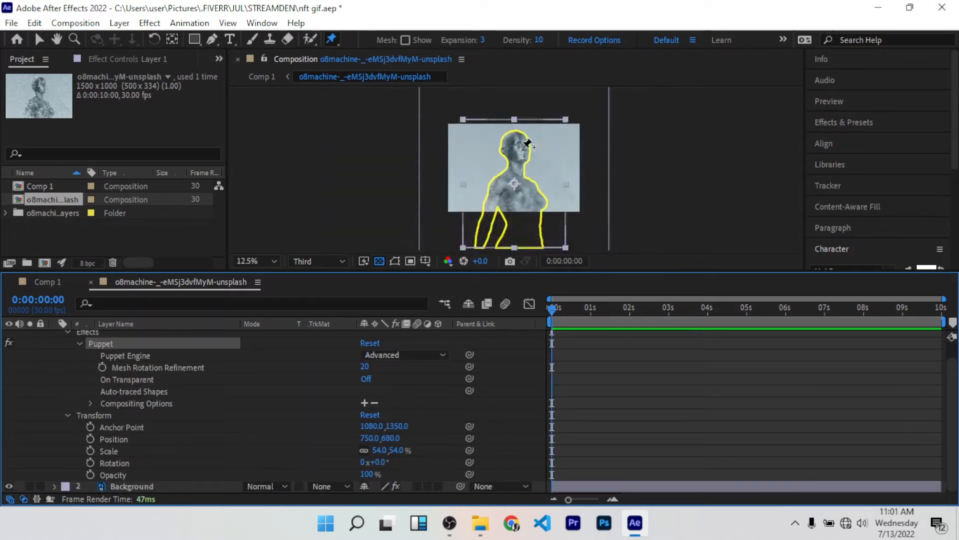
scroll(528, 145, "up", 2)
scroll(525, 171, "down", 2)
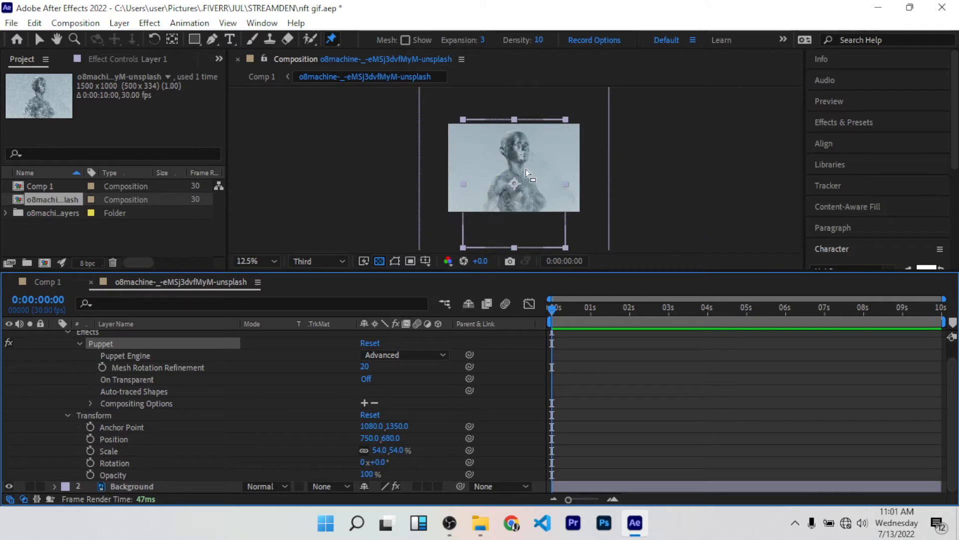
scroll(526, 170, "up", 2)
scroll(515, 190, "down", 2)
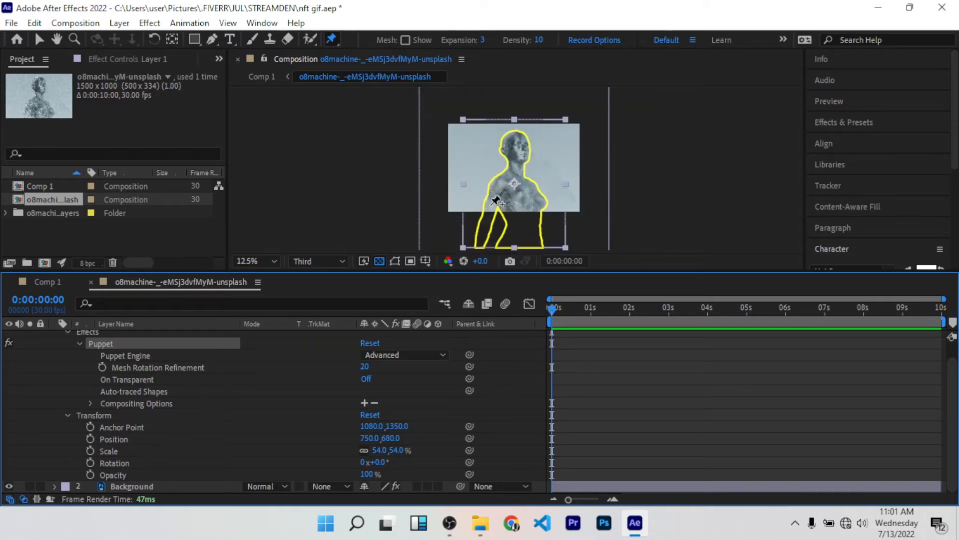
left_click(491, 205)
left_click(502, 180)
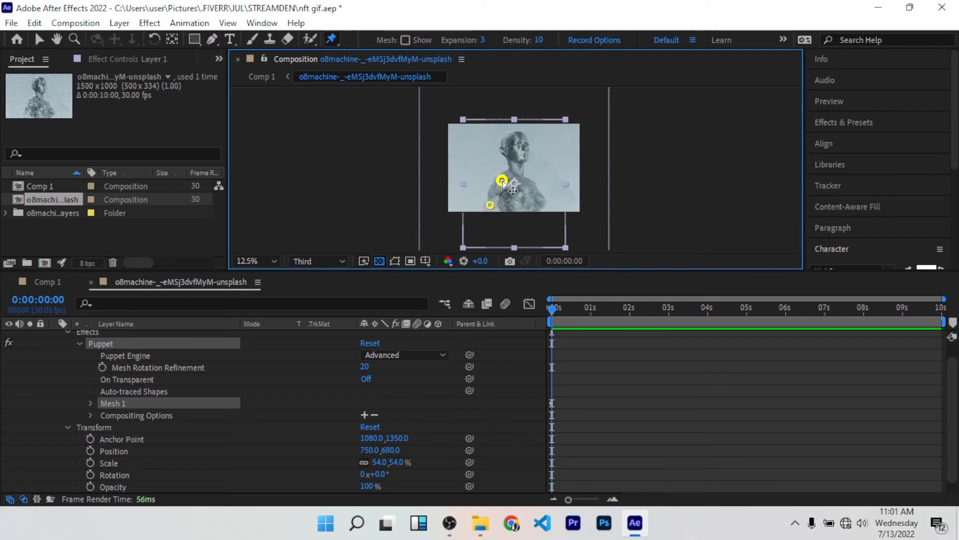
left_click(512, 206)
left_click(535, 204)
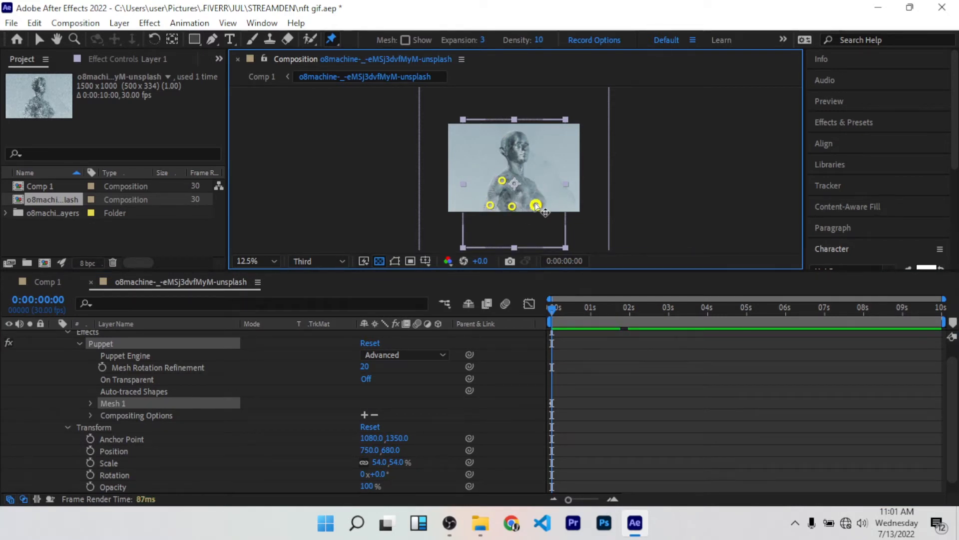
left_click(528, 182)
left_click(518, 192)
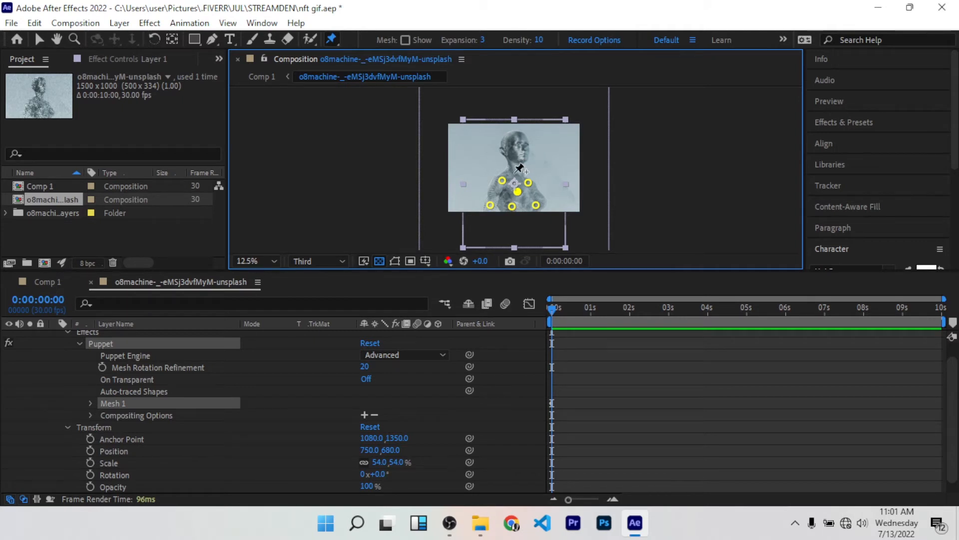
Step: Place two more puppet pins on the figure at the first frame, one at the base of the neck and one on the face
left_click(514, 172)
scroll(552, 193, "up", 6)
scroll(605, 157, "up", 2)
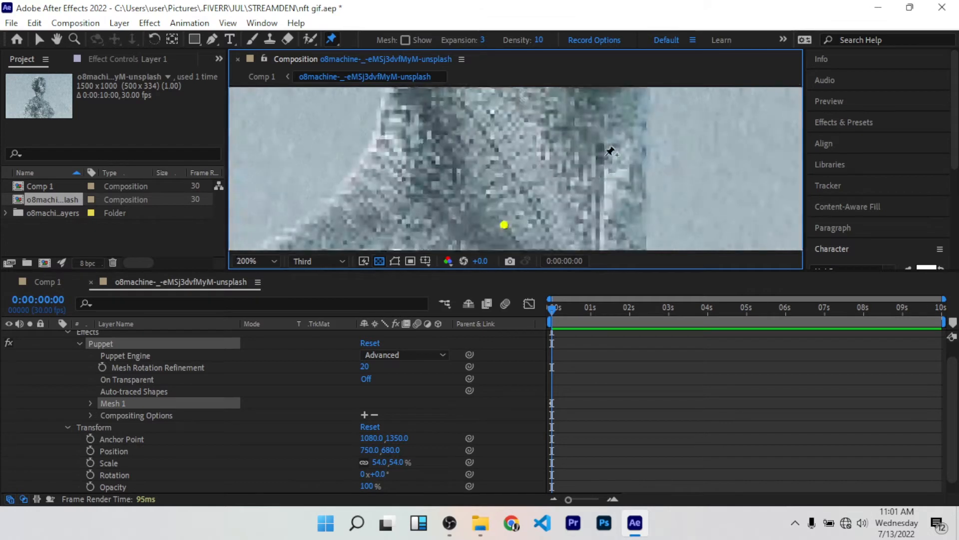
scroll(611, 151, "down", 6)
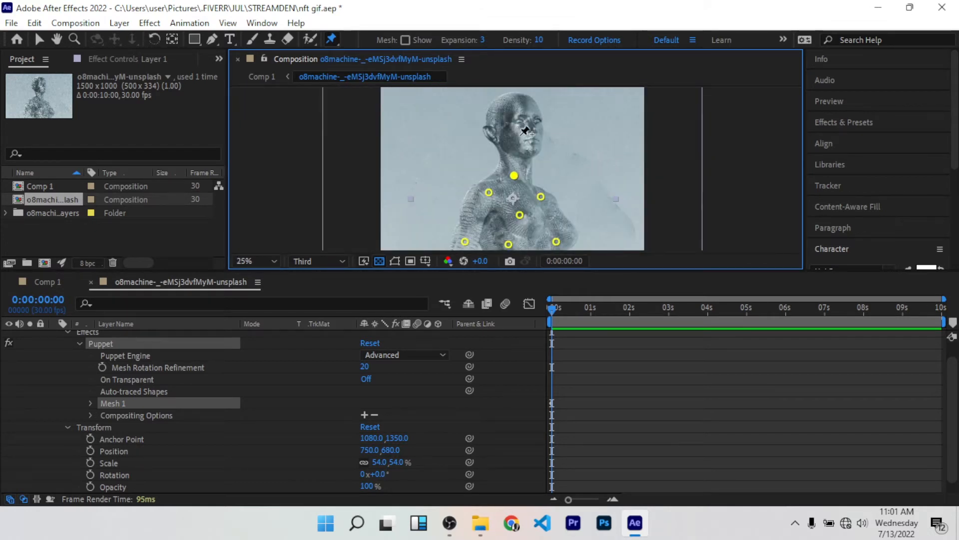
left_click(523, 125)
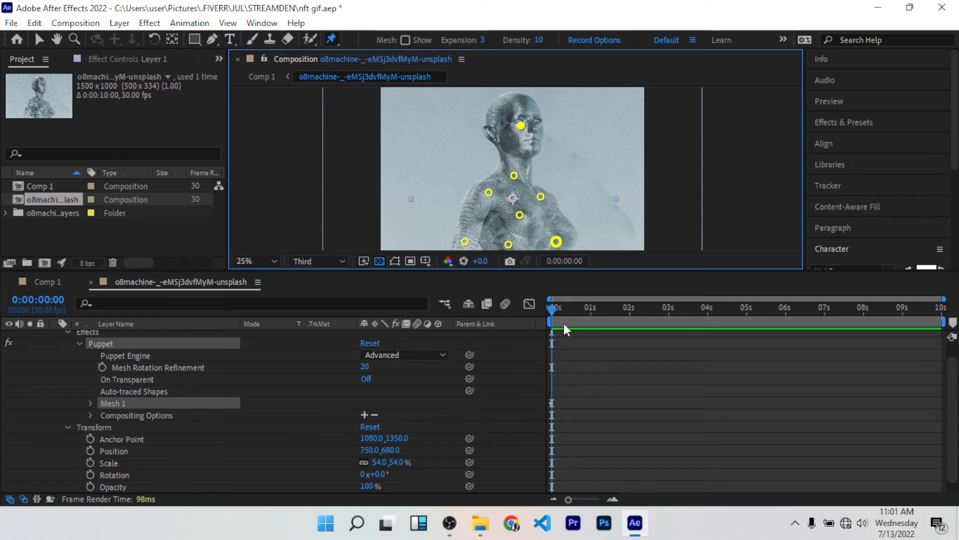
Step: At 0:00:01:00, shift the face pin slightly right and down to about 1305.9, 668.5 so the head tilts
left_click_drag(554, 304, 591, 298)
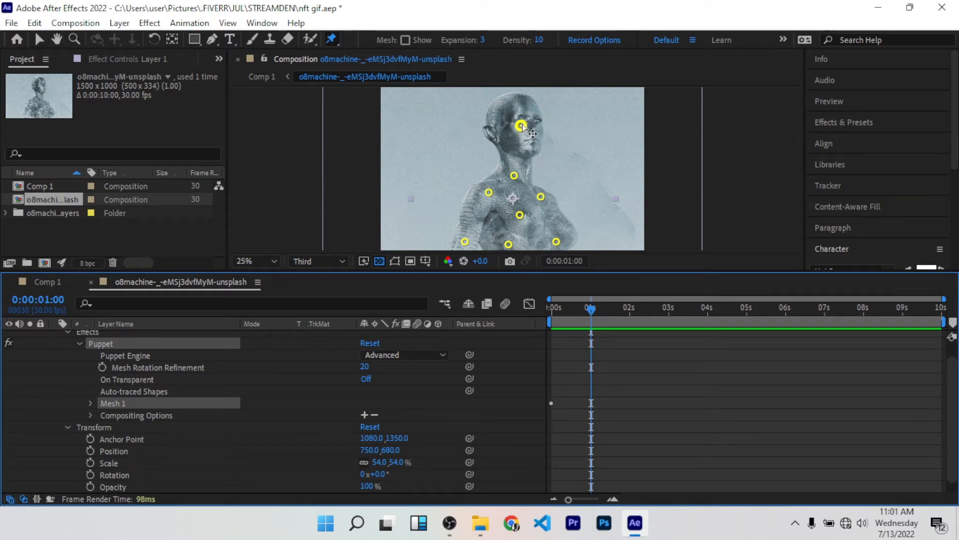
left_click_drag(521, 126, 534, 128)
left_click_drag(536, 130, 538, 135)
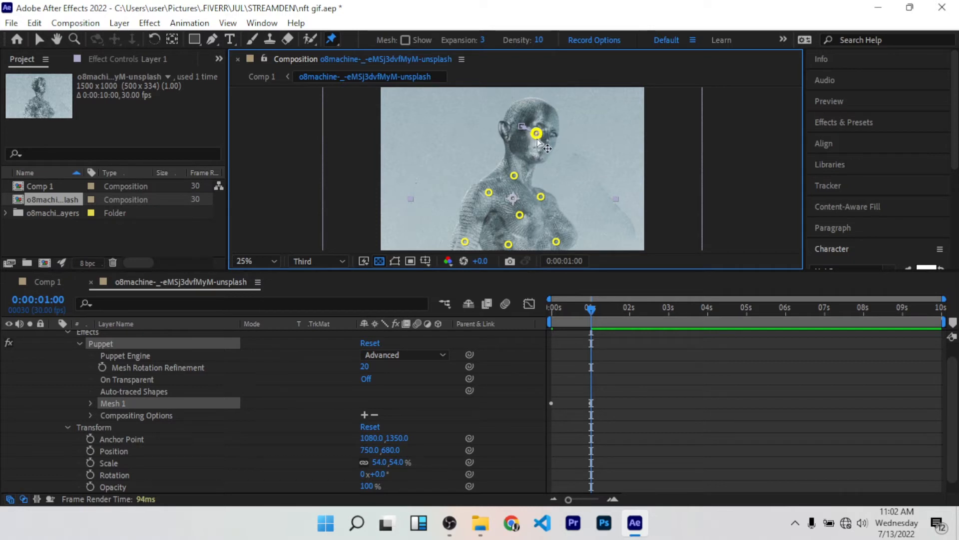
mouse_move(538, 135)
left_mouse_down()
mouse_move(527, 138)
mouse_move(540, 143)
left_mouse_up()
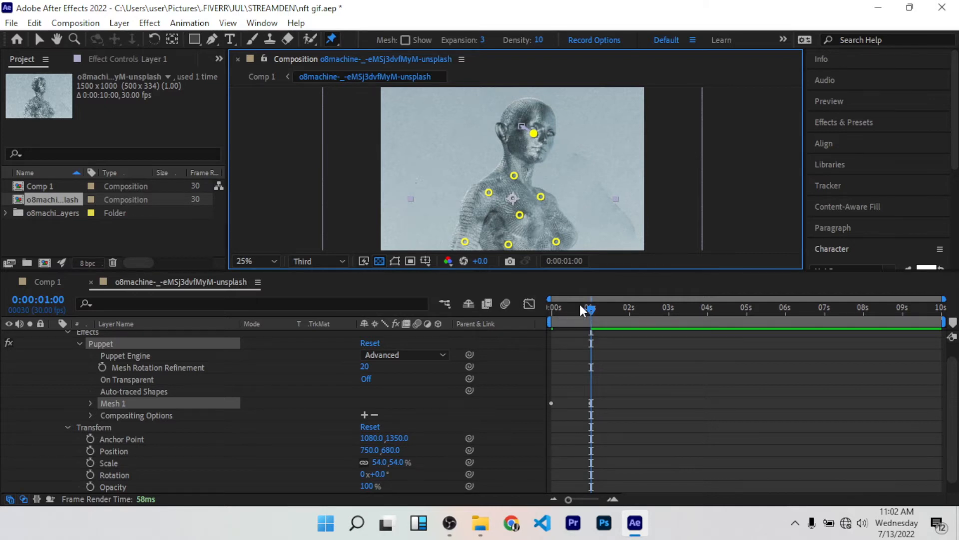
Step: Scrub through the head movement from the first frame to 0:00:01:20
left_click_drag(579, 302, 530, 270)
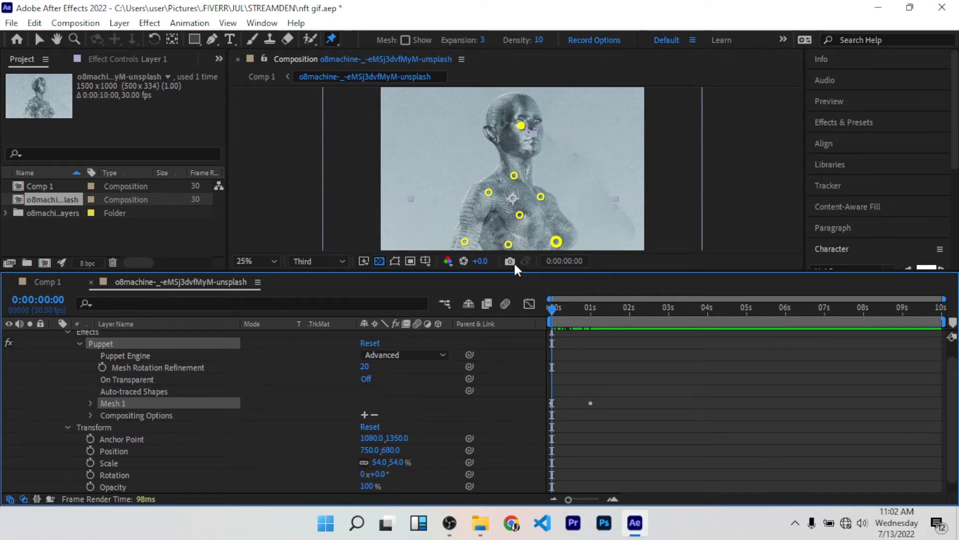
left_click_drag(552, 307, 523, 282)
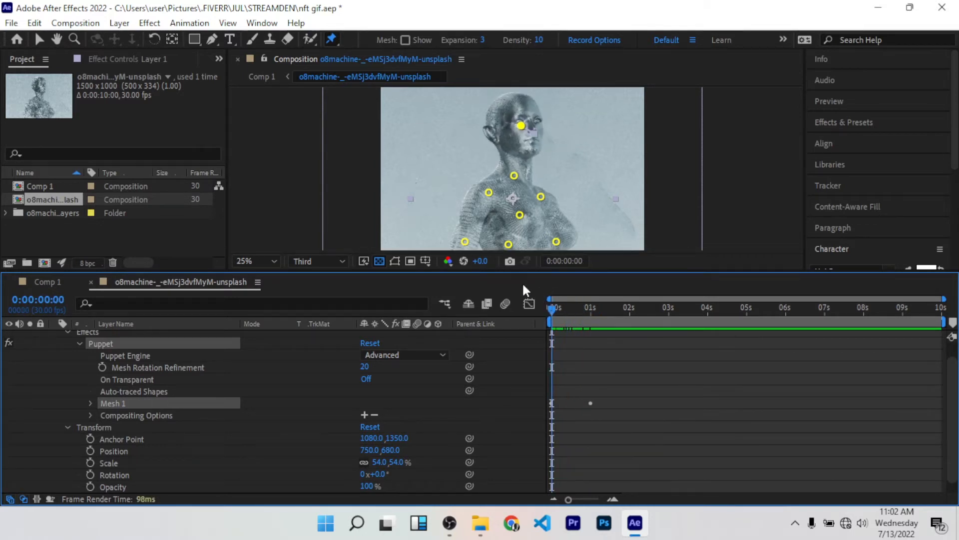
left_click_drag(553, 314, 618, 311)
left_click(533, 134)
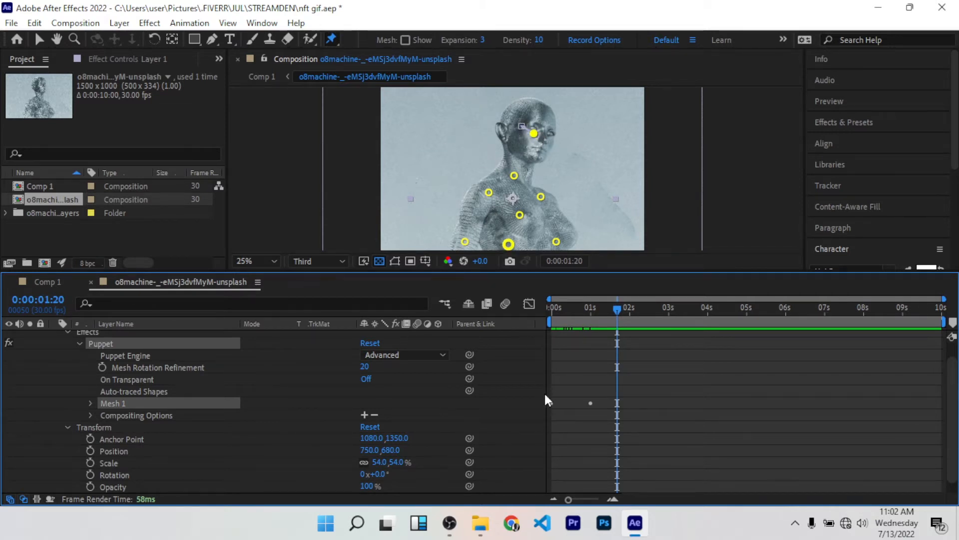
Step: Expand Mesh 1's Deform group, select all eight puppet pins and reveal their Position keyframes
left_click(91, 404)
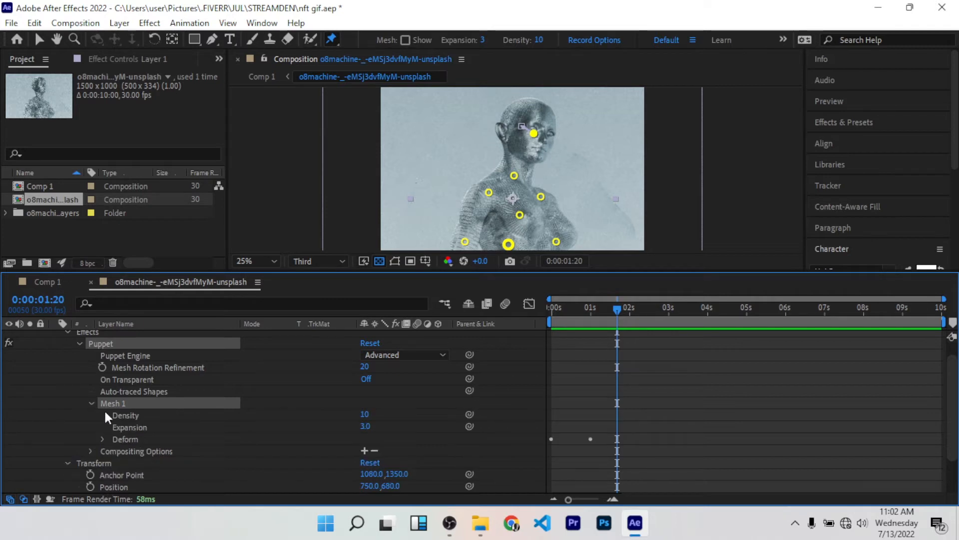
left_click(103, 438)
scroll(160, 412, "down", 3)
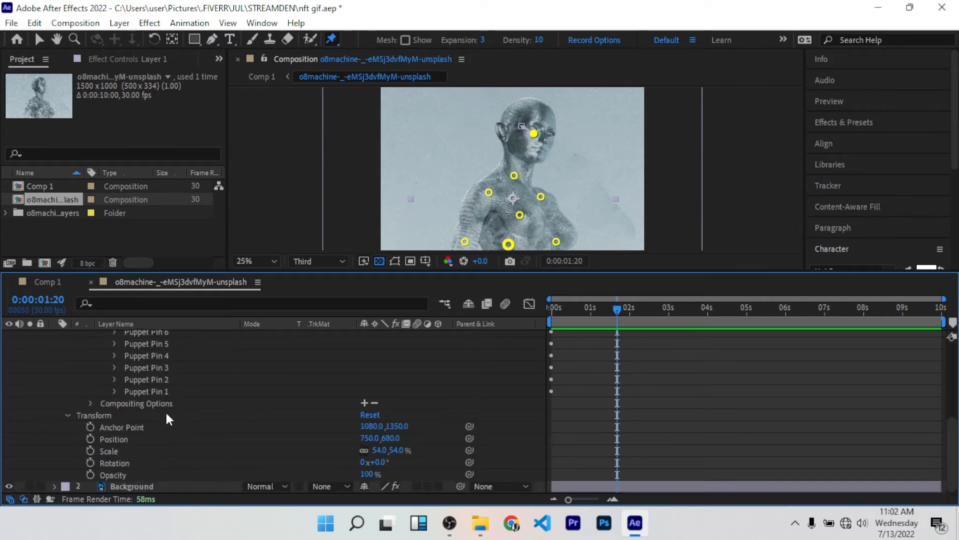
left_click(142, 392, "shift")
scroll(164, 379, "up", 2)
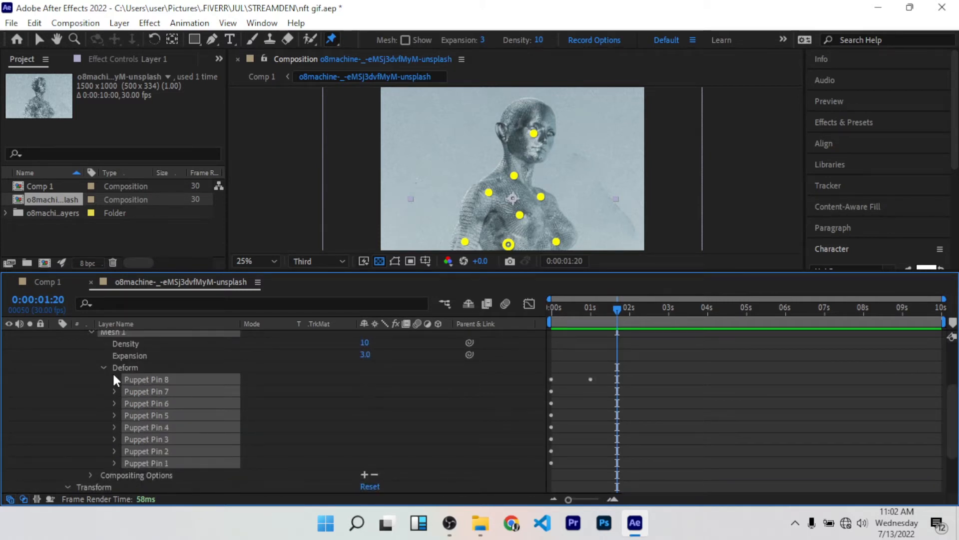
left_click(115, 379)
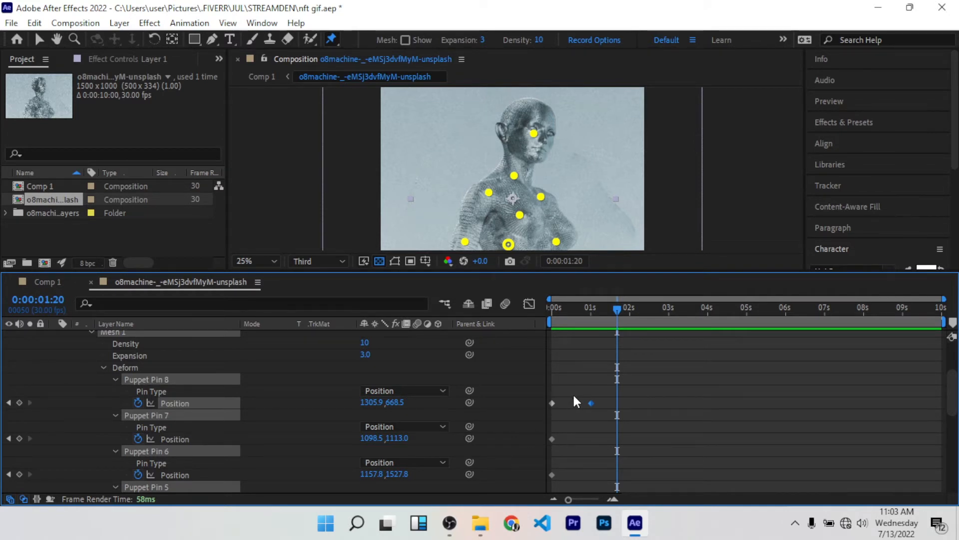
Step: Try keyframing the Position of all puppet pins at 0:00:02:01, and delete those keyframes
left_click_drag(567, 387, 538, 452)
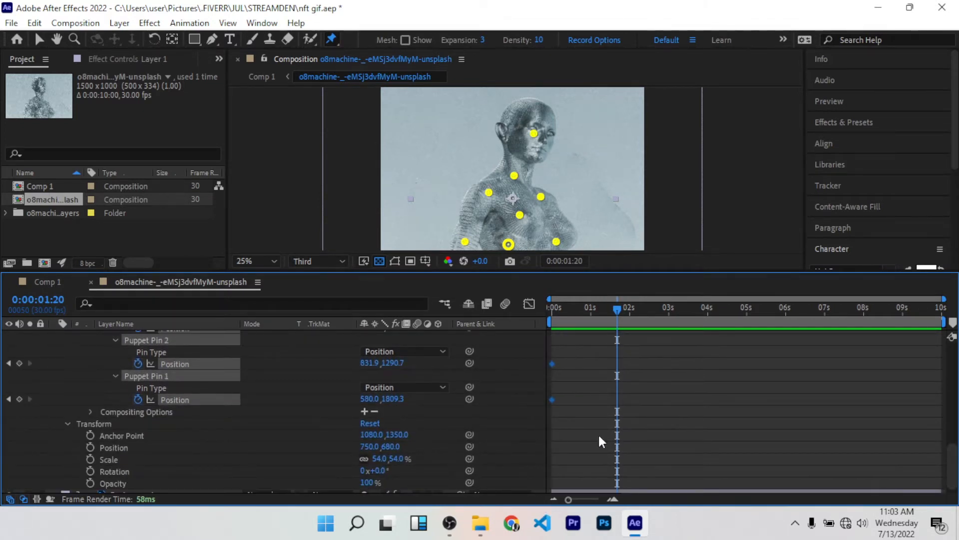
scroll(578, 430, "up", 5)
scroll(576, 424, "up", 5)
scroll(575, 429, "down", 2)
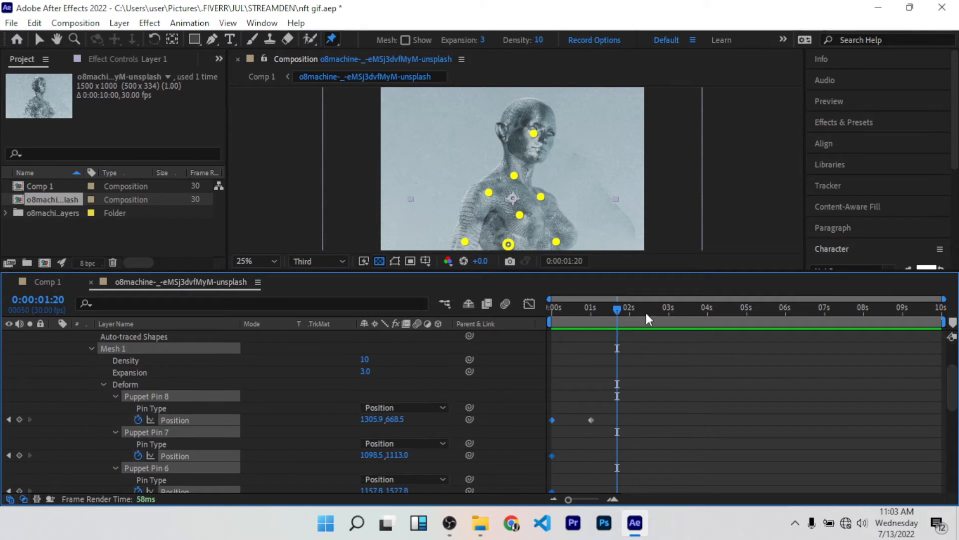
left_click_drag(616, 308, 632, 300)
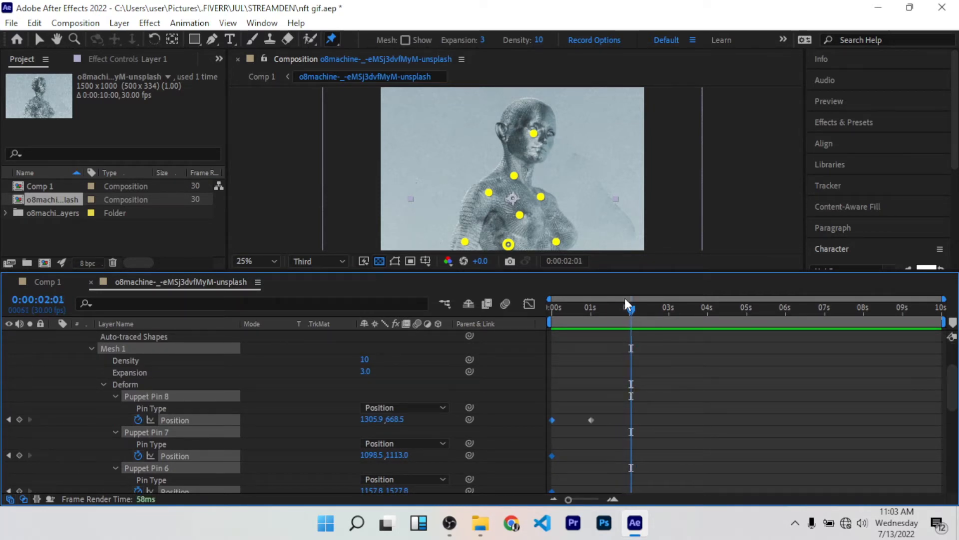
double_click(20, 419)
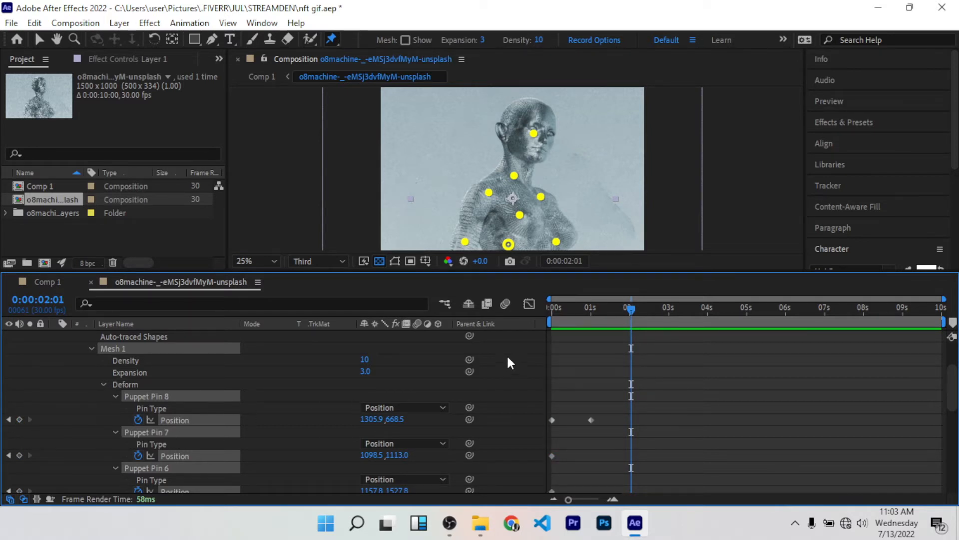
left_click(19, 420)
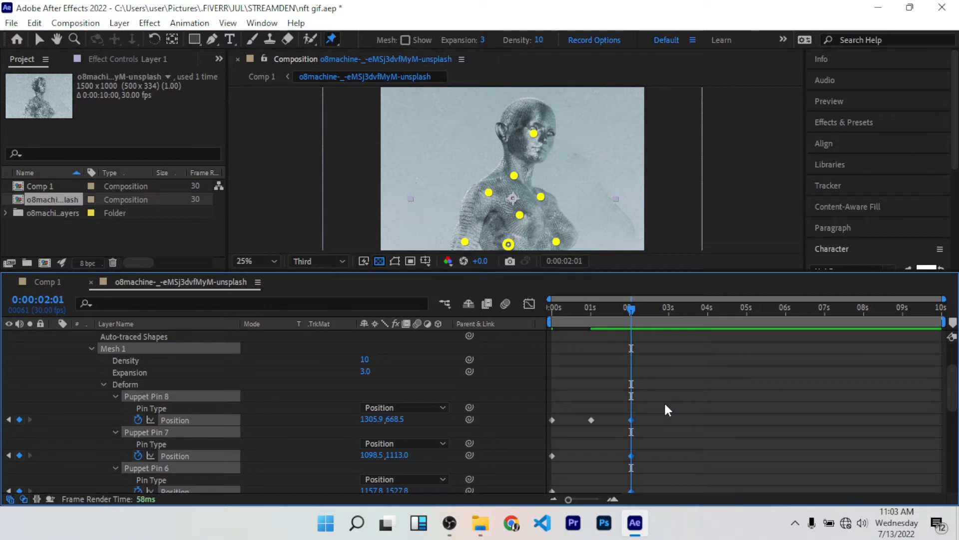
key("Delete")
Step: Copy all puppet pins' first-frame Position keyframes and paste them at 0:00:01:29 to return the head to its starting pose
left_click_drag(628, 310, 515, 313)
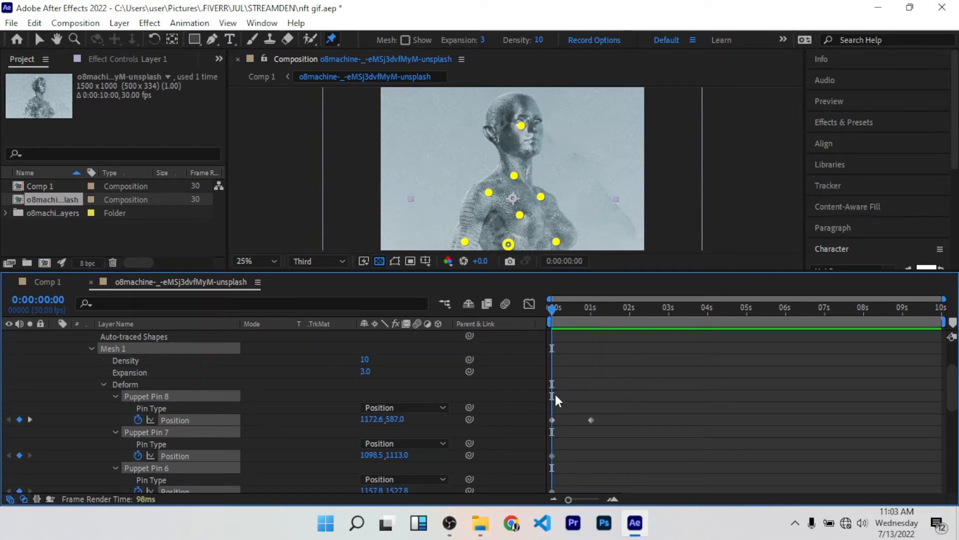
left_click_drag(577, 398, 541, 426)
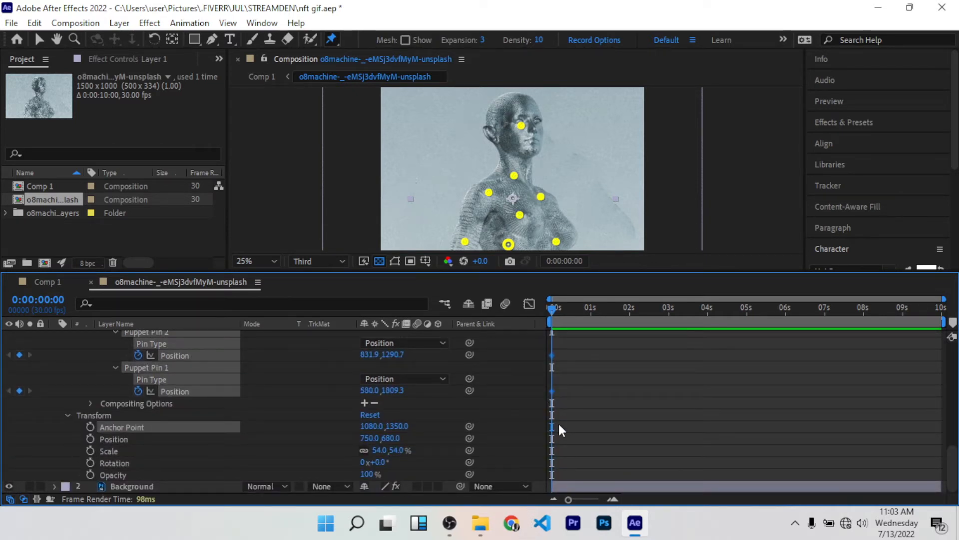
left_click_drag(557, 310, 629, 300)
scroll(616, 341, "up", 8)
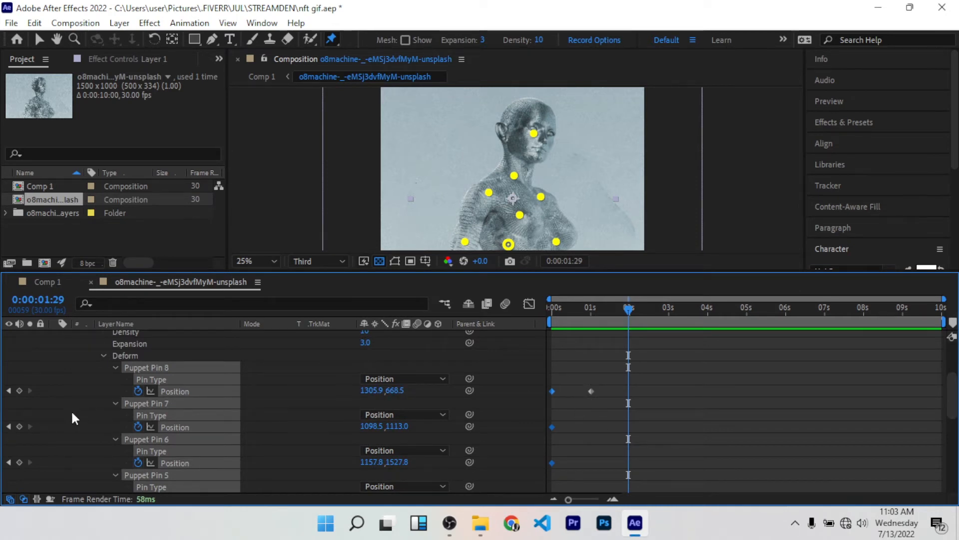
left_click(19, 391)
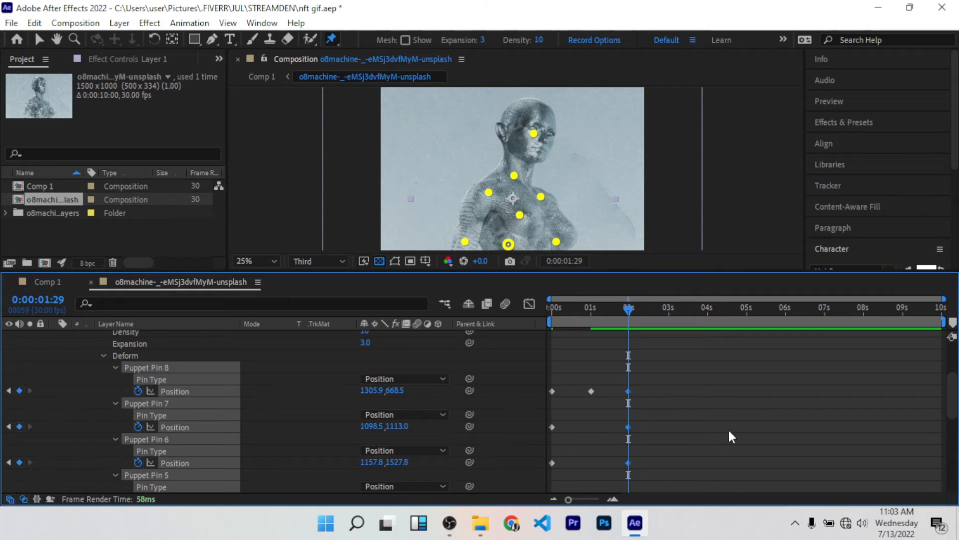
key("ctrl+v")
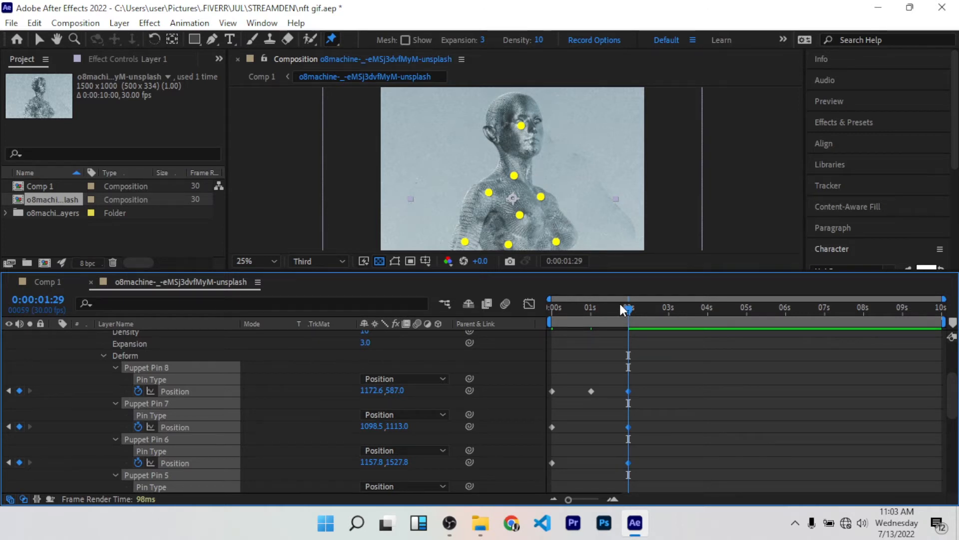
Step: Play the animation from the first frame to check the looping head movement
left_click_drag(620, 305, 500, 299)
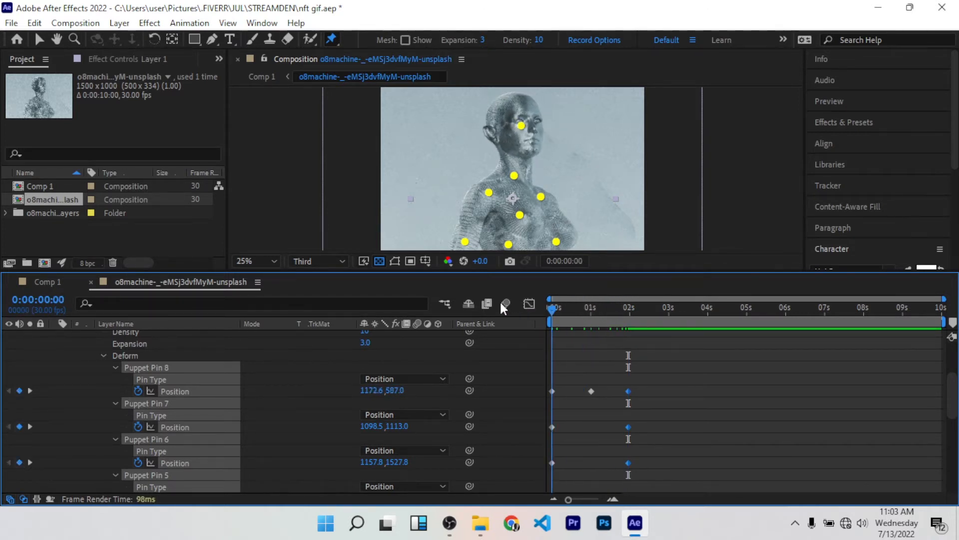
key("space")
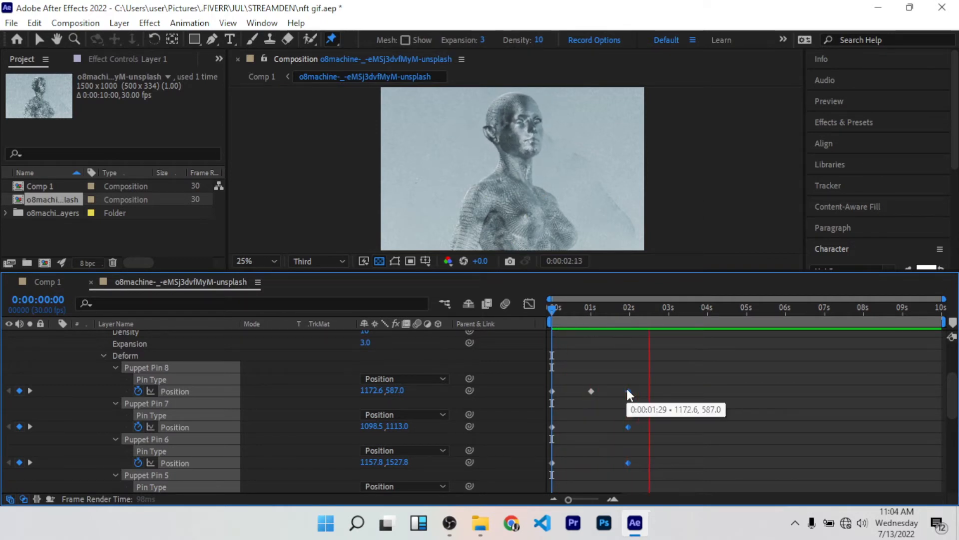
key("space")
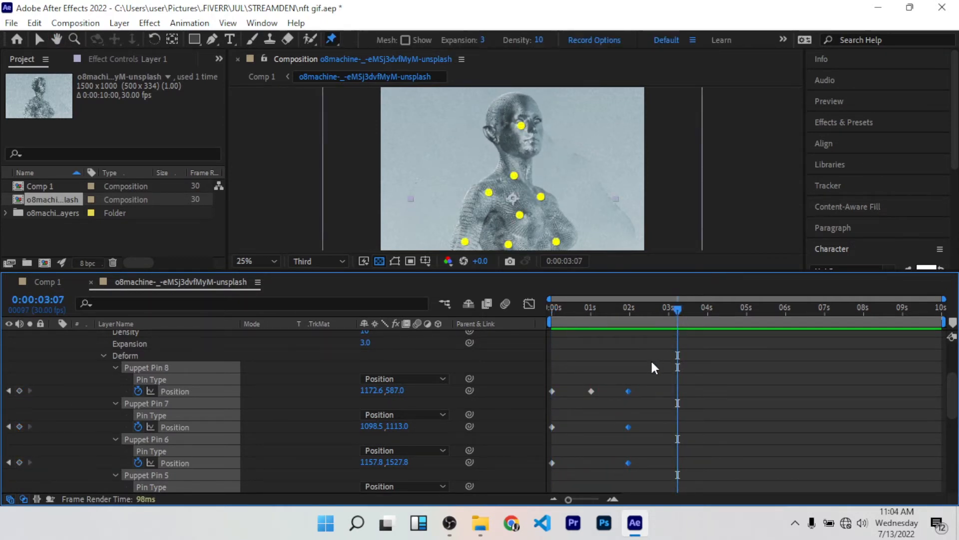
Step: Apply Easy Ease to all Position keyframes of the eight puppet pins
left_click_drag(665, 362, 560, 407)
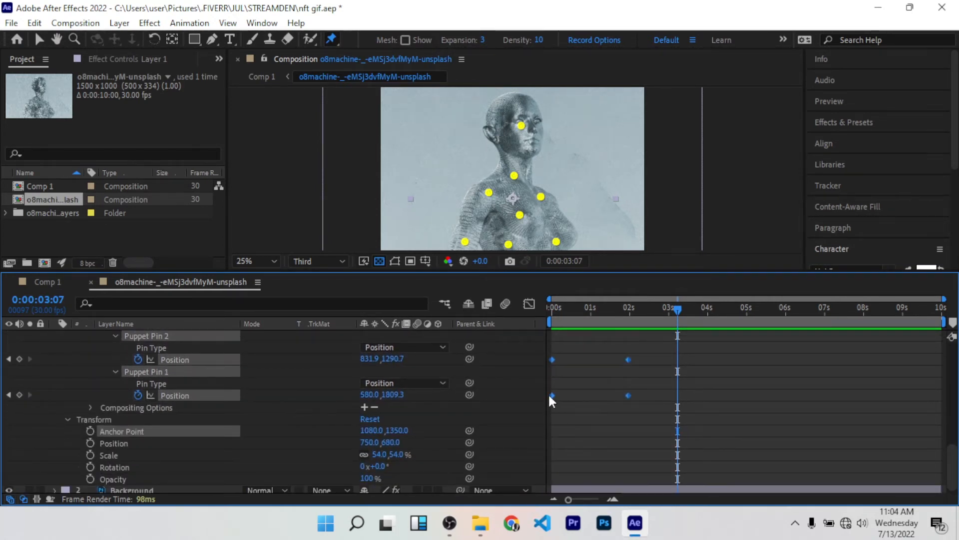
right_click(553, 395)
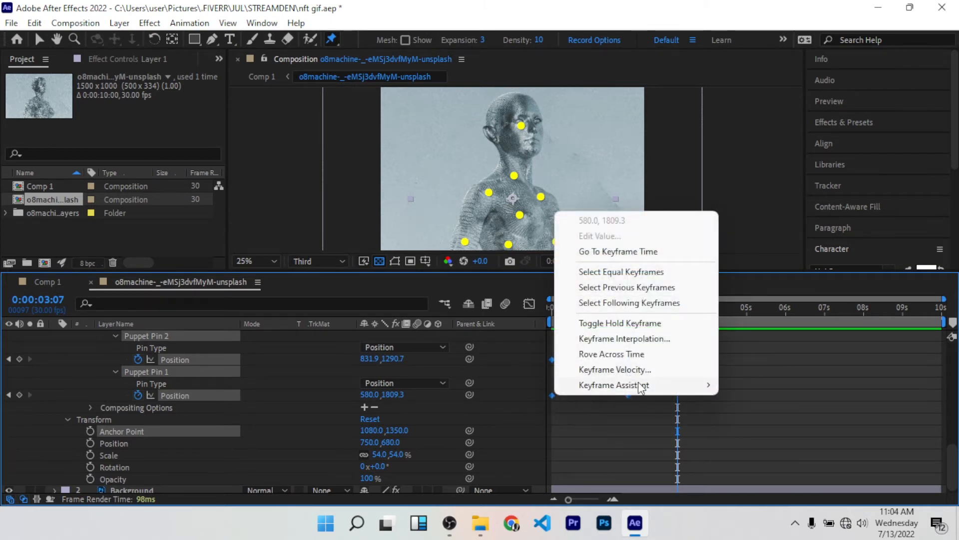
mouse_move(642, 385)
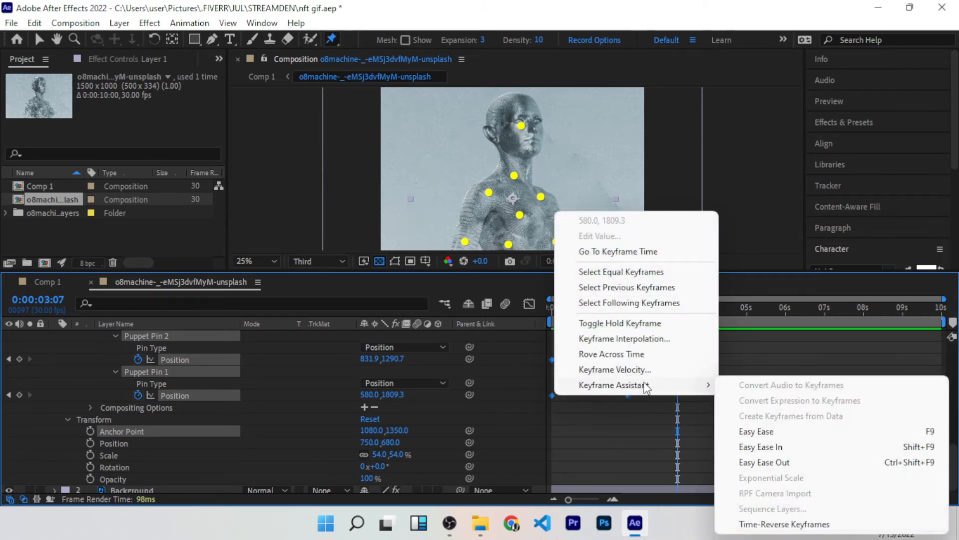
left_click(755, 431)
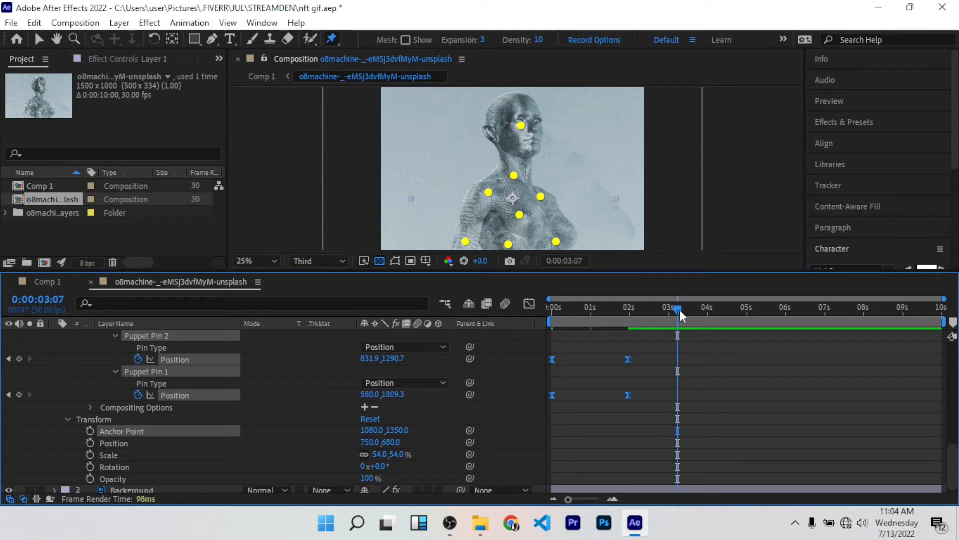
Step: Move the current time to 0:00:01:29 and trim the end of Layer 1 to that time
scroll(678, 357, "up", 10)
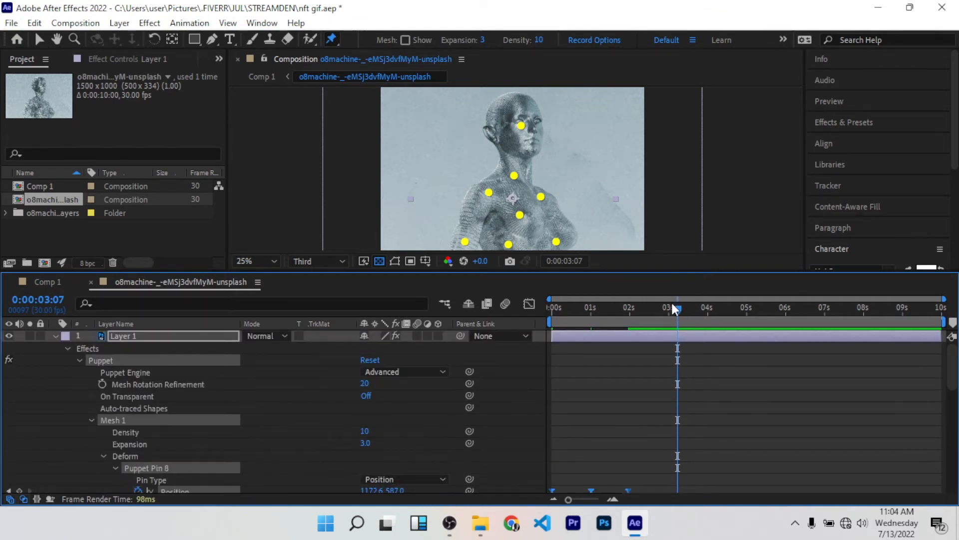
left_click_drag(665, 302, 628, 337)
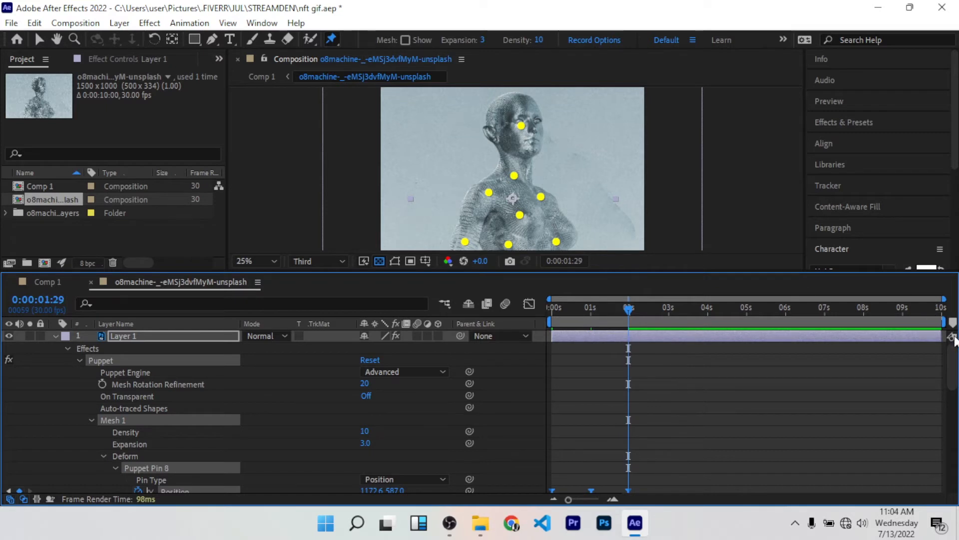
left_click_drag(940, 338, 647, 343)
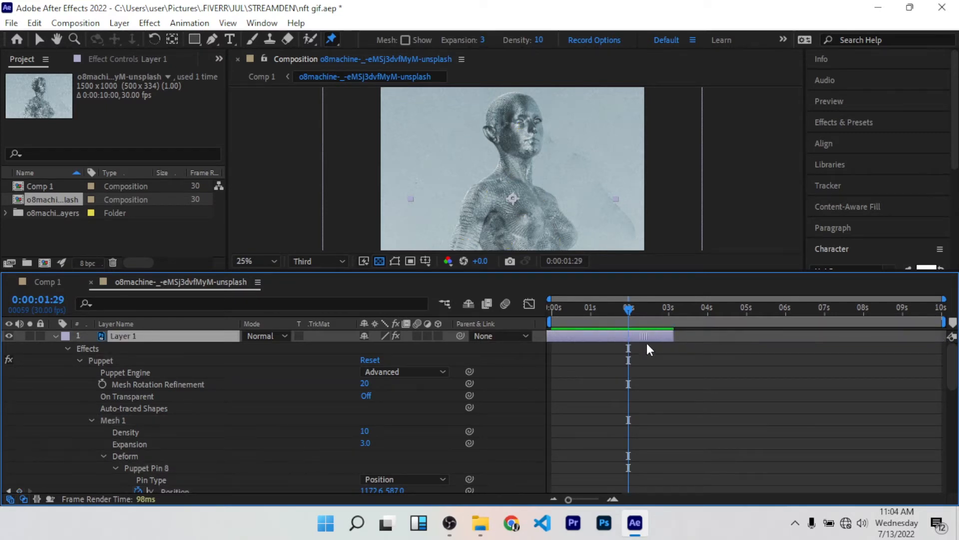
key("ctrl+z")
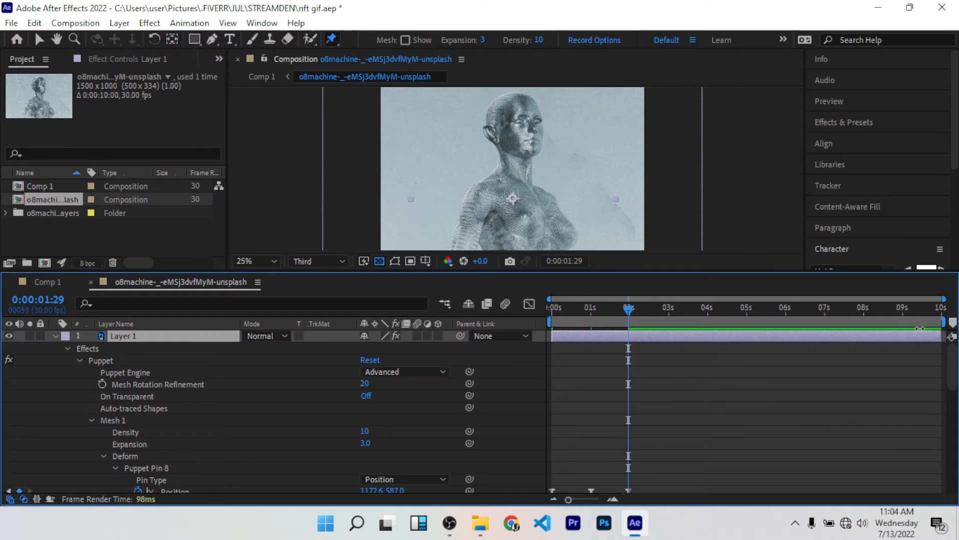
left_click_drag(920, 329, 629, 359)
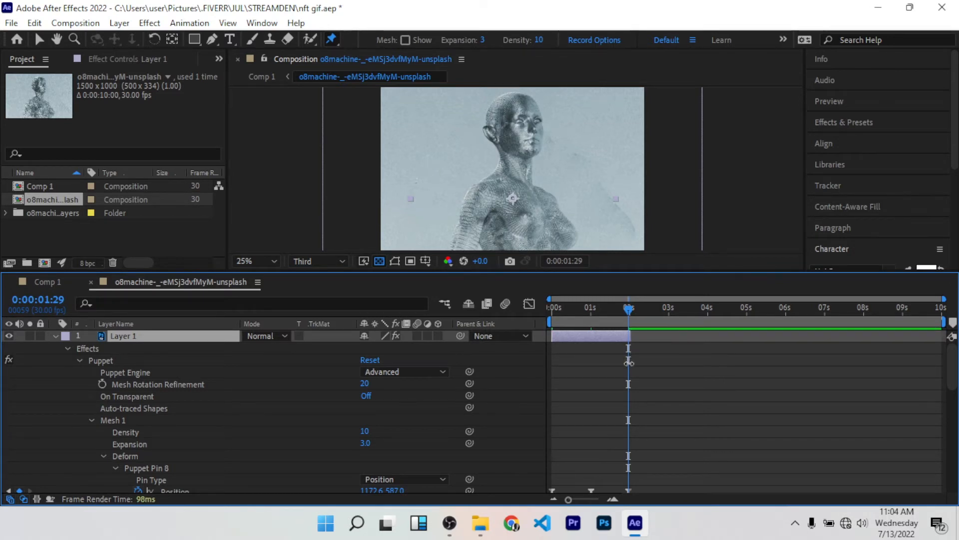
scroll(627, 369, "down", 5)
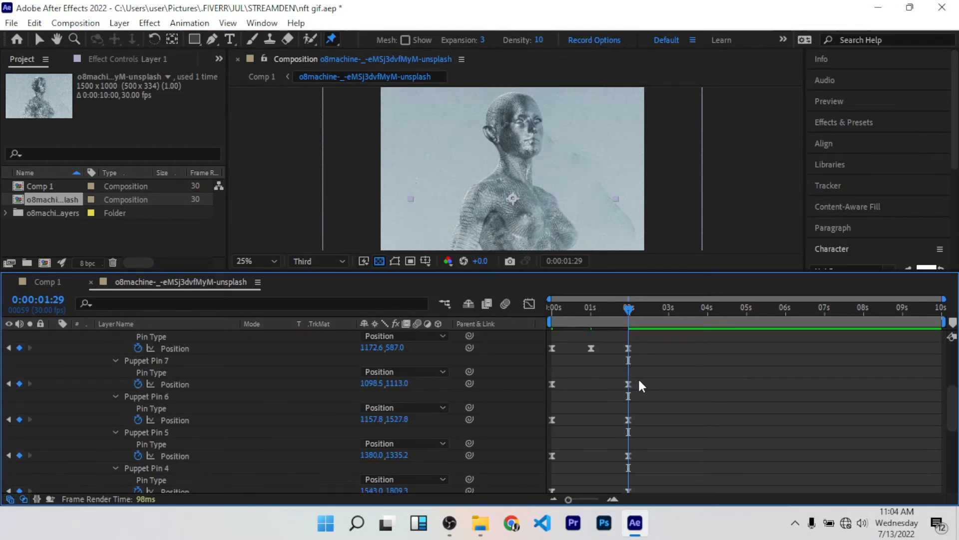
Step: End the work area at 0:00:01:29 and trim the composition to the work area
scroll(640, 382, "up", 5)
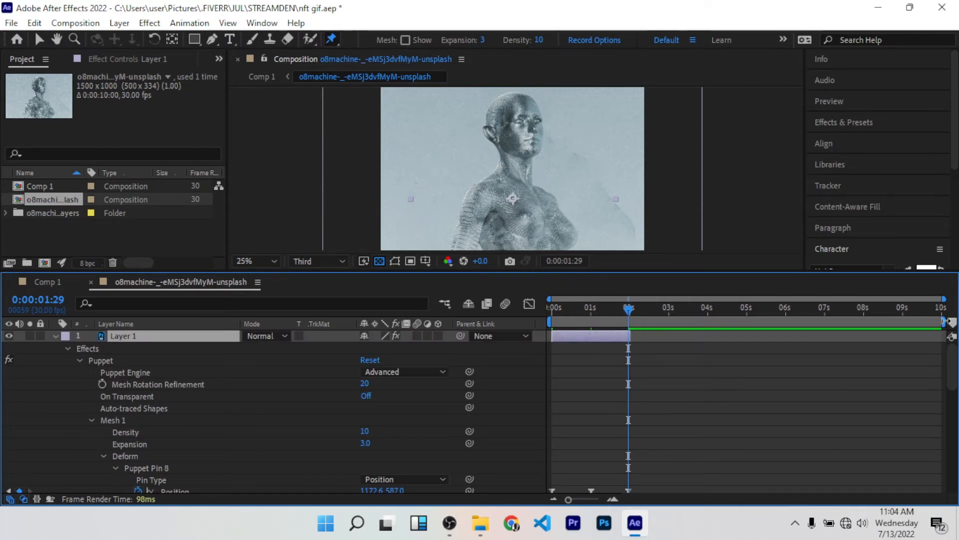
left_click_drag(943, 321, 635, 344)
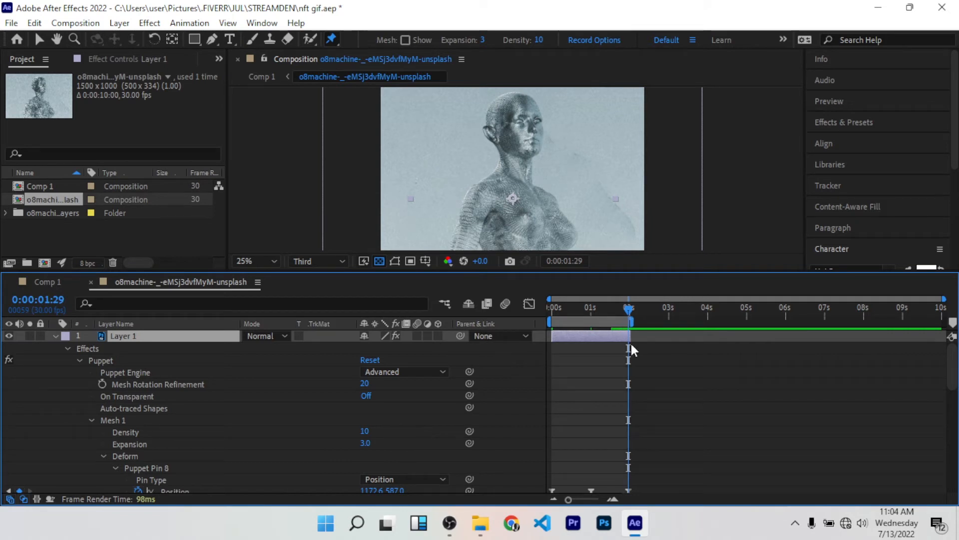
right_click(603, 321)
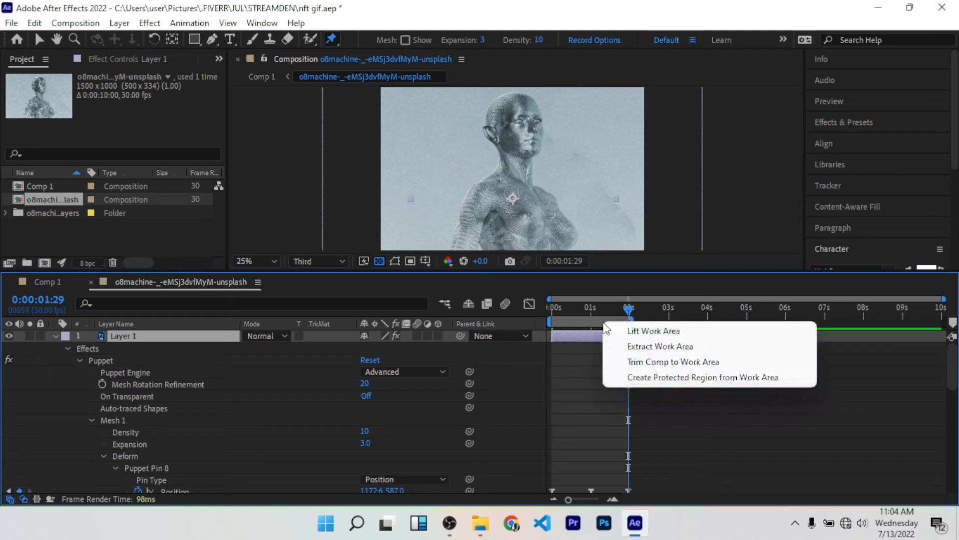
left_click(657, 364)
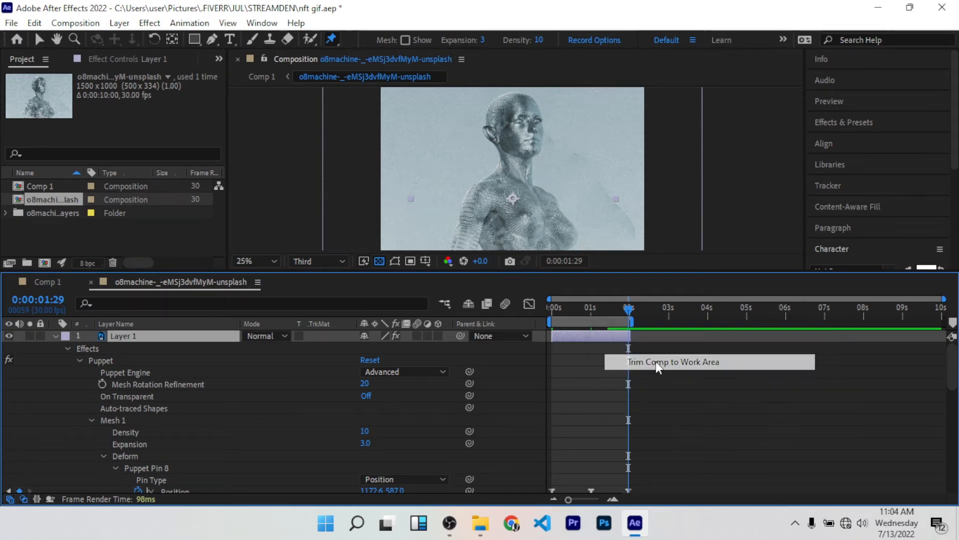
Step: Play the trimmed composition to check that the head movement loops
key("space")
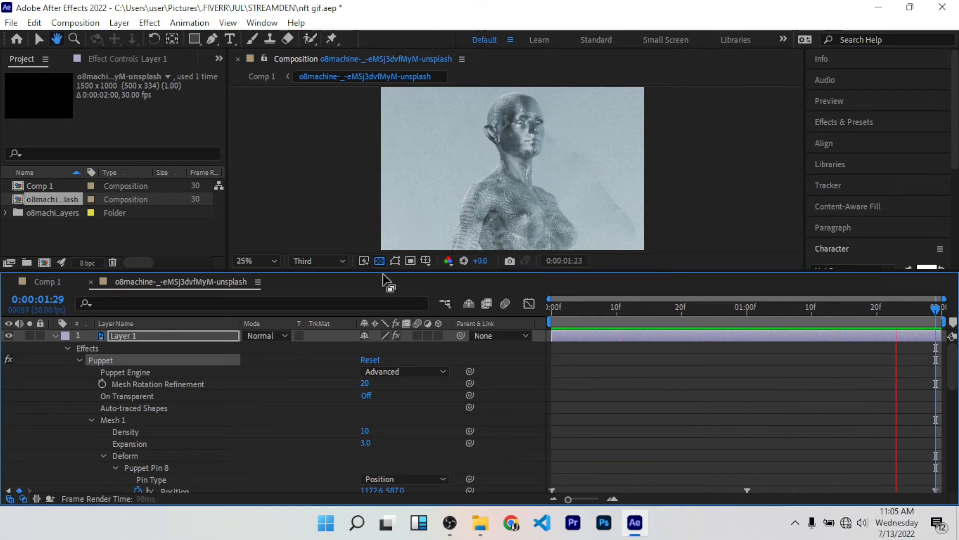
key("space")
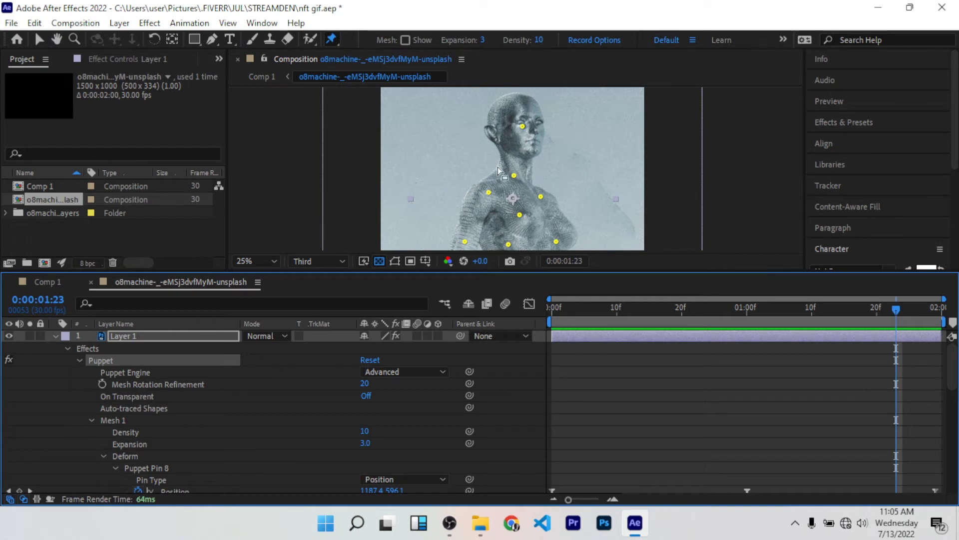
scroll(625, 172, "down", 2)
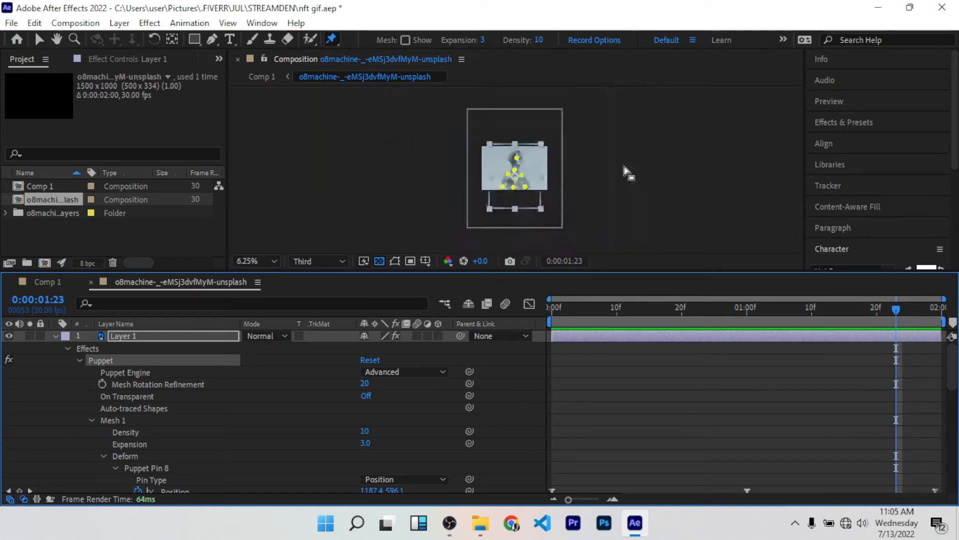
scroll(615, 173, "up", 1)
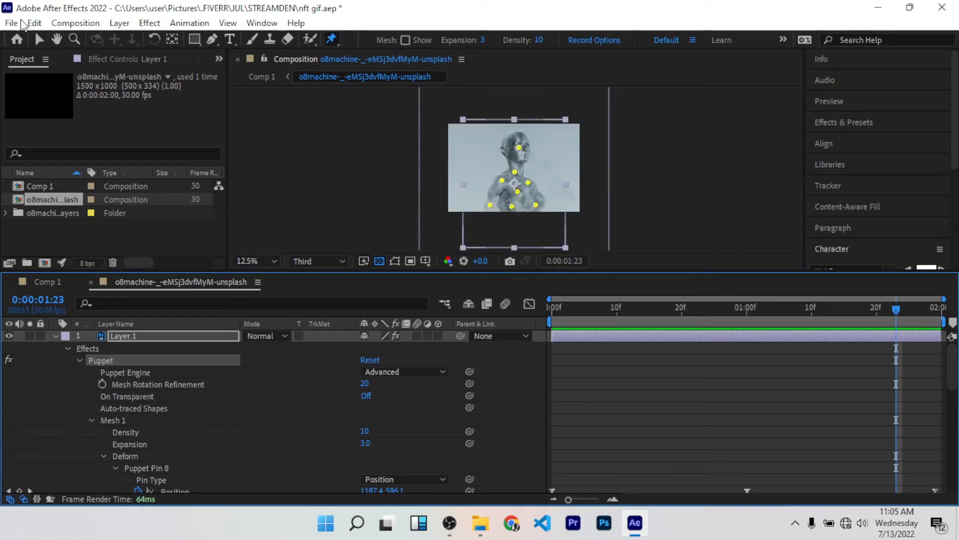
scroll(475, 107, "up", 3)
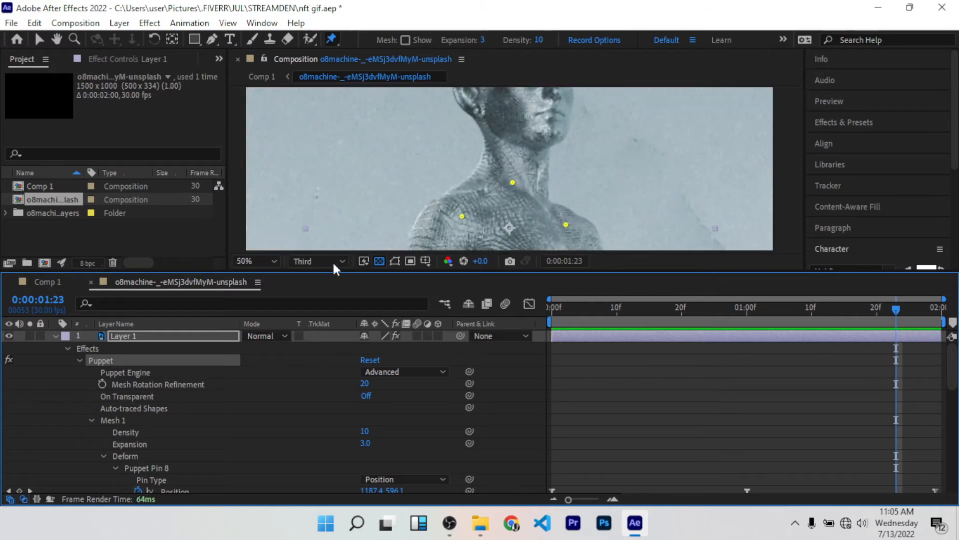
Step: Add the composition to the render queue and review its output format choices without changing them
left_click(11, 23)
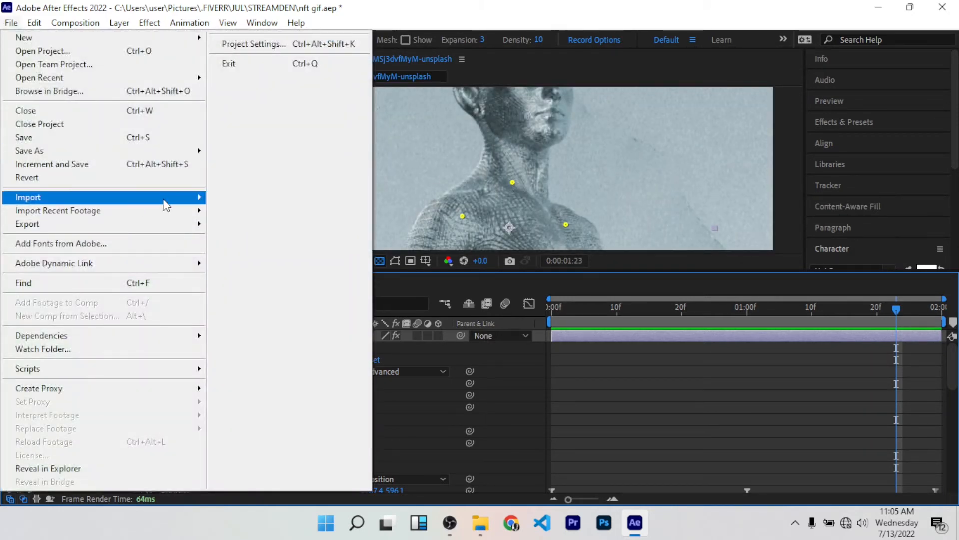
mouse_move(182, 226)
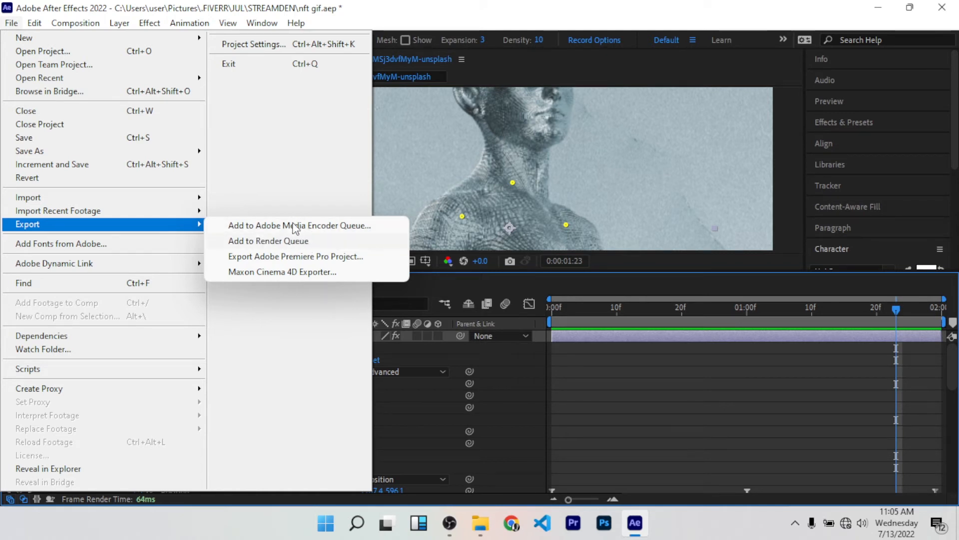
left_click(276, 247)
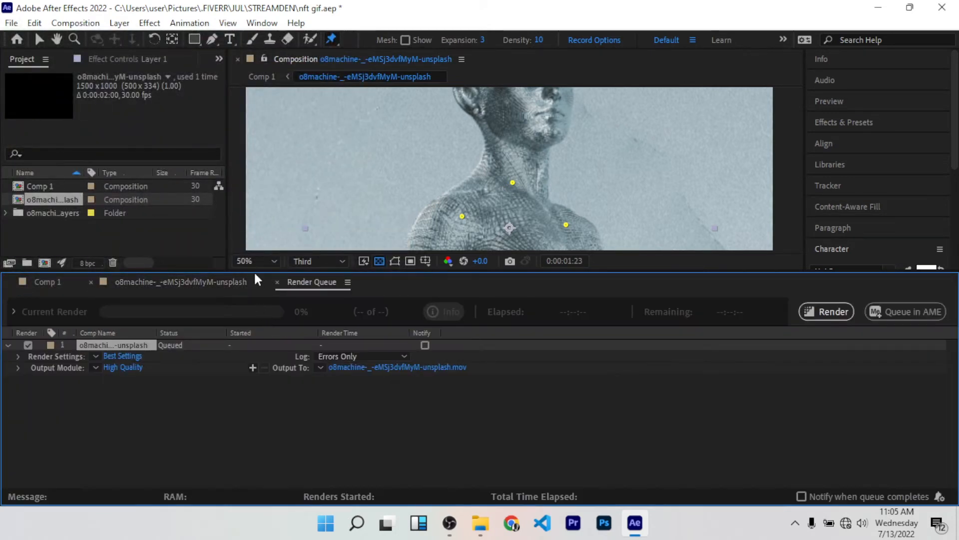
left_click(125, 366)
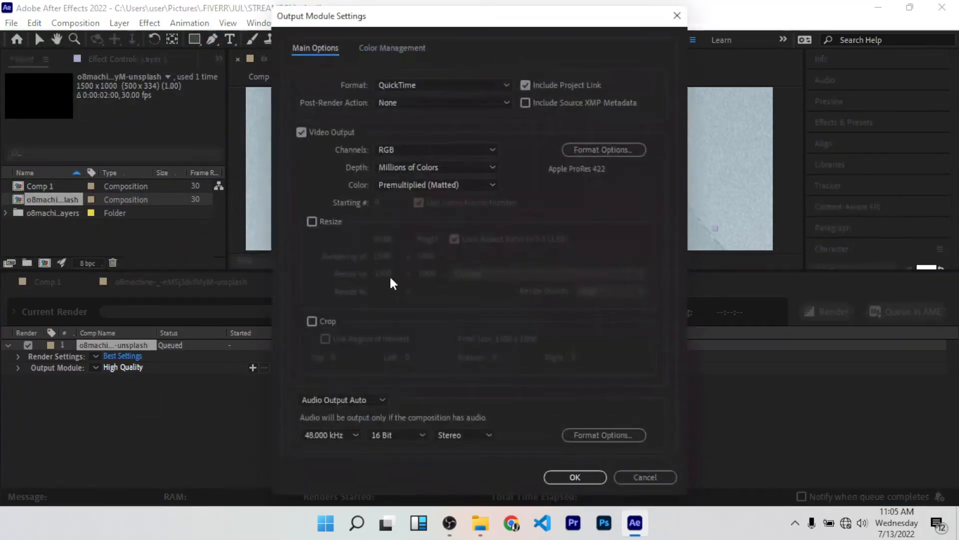
left_click(460, 89)
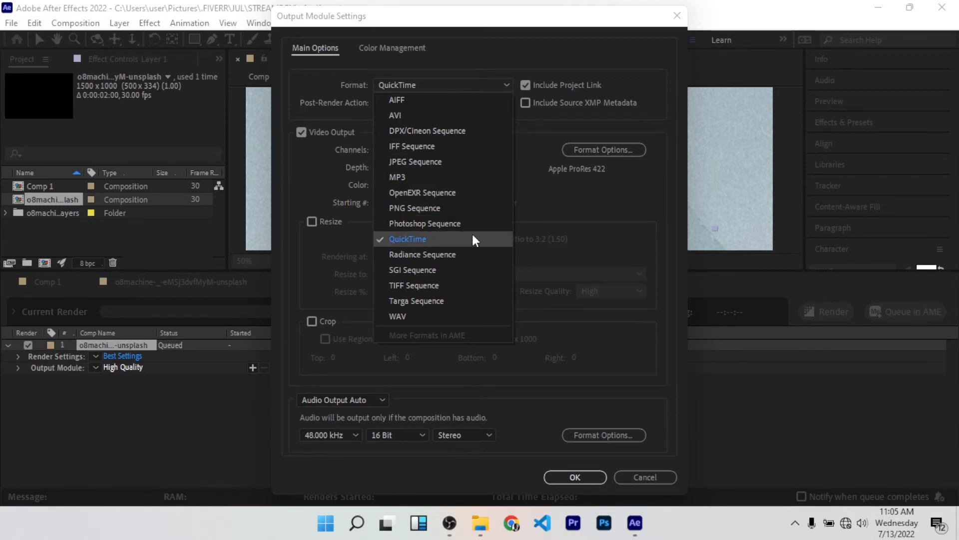
left_click(644, 467)
left_click(641, 479)
Step: Return to the composition's timeline, collapse Layer 1's properties and hide the Background layer
left_click(183, 283)
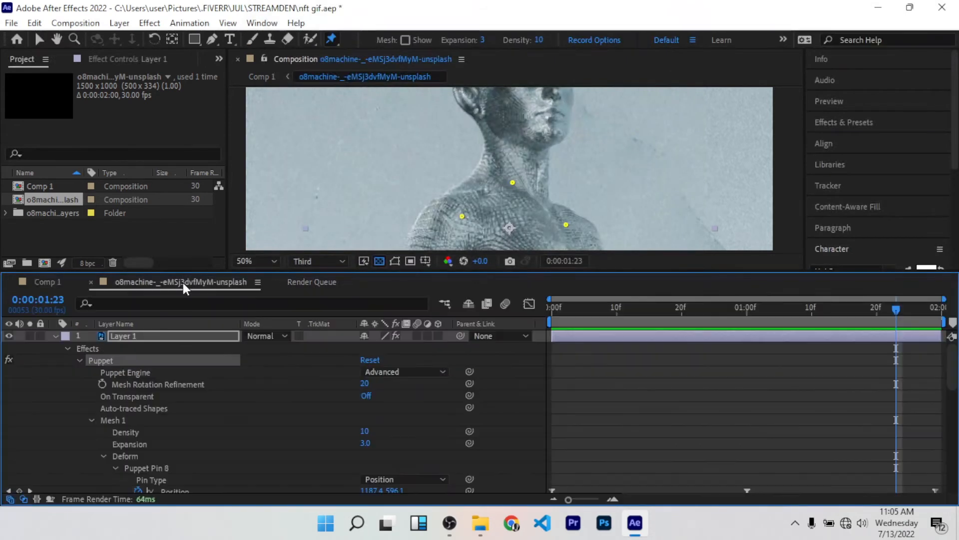
left_click(55, 335)
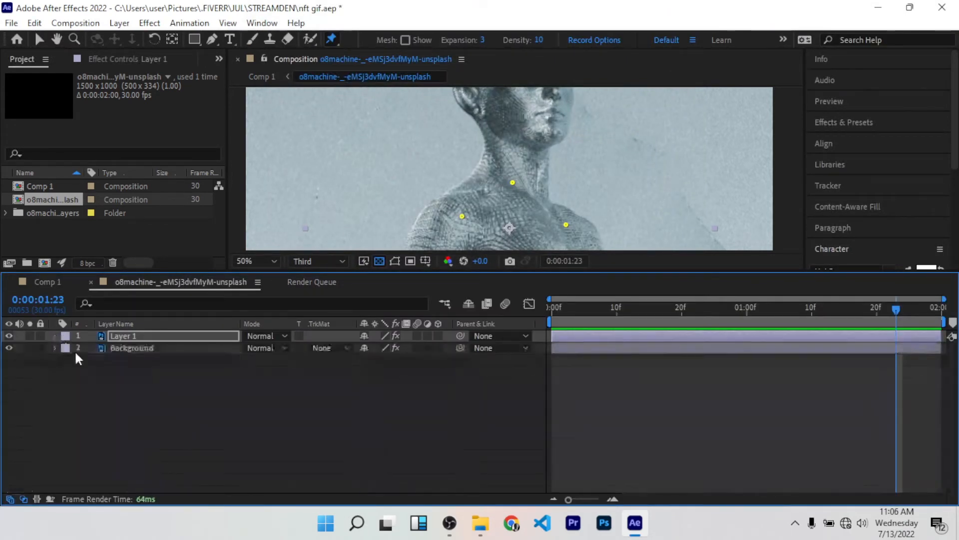
left_click(5, 356)
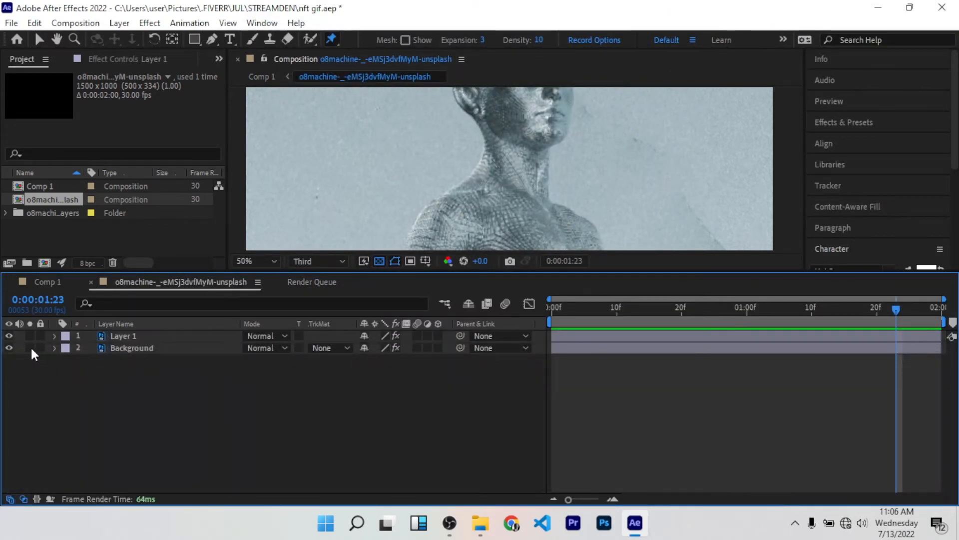
left_click(9, 347)
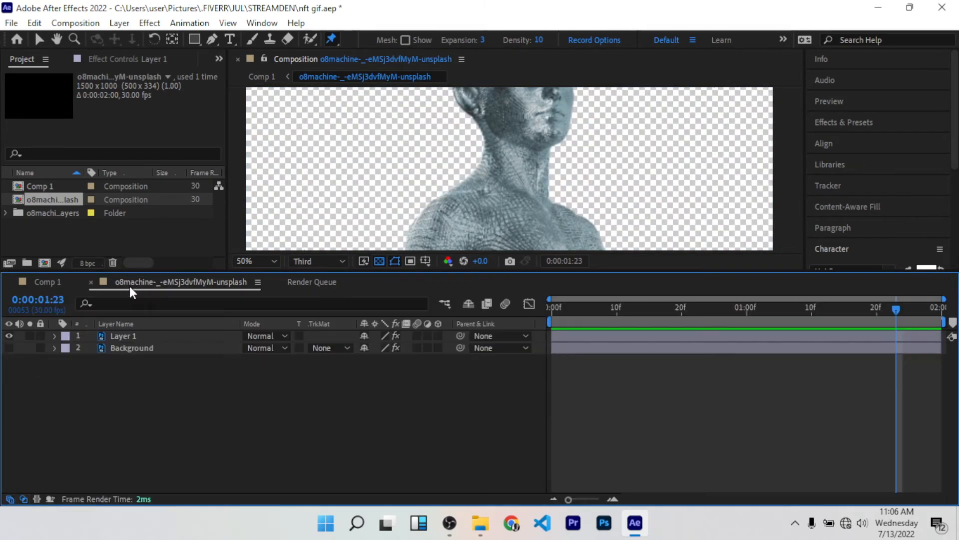
Step: Add the composition with the hidden background to the render queue as a second item
left_click(12, 24)
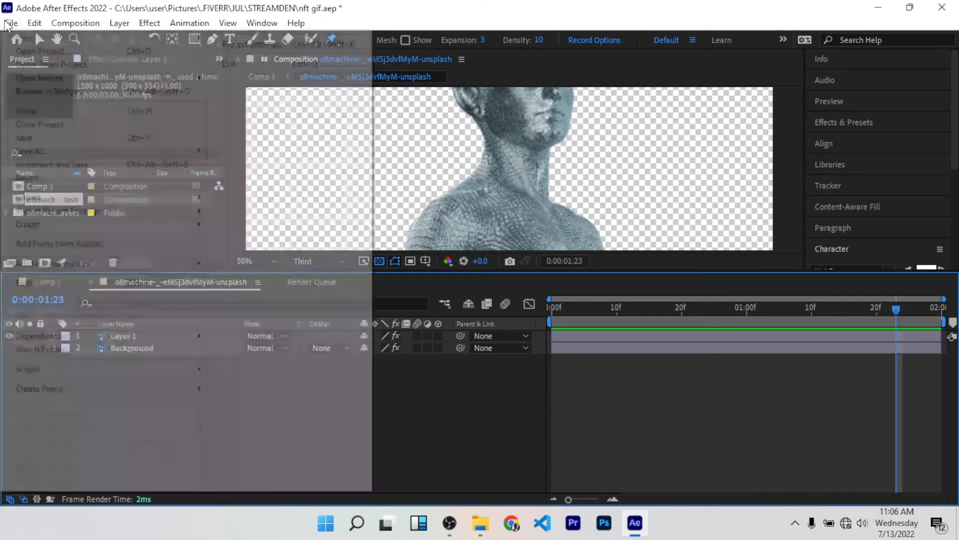
mouse_move(127, 231)
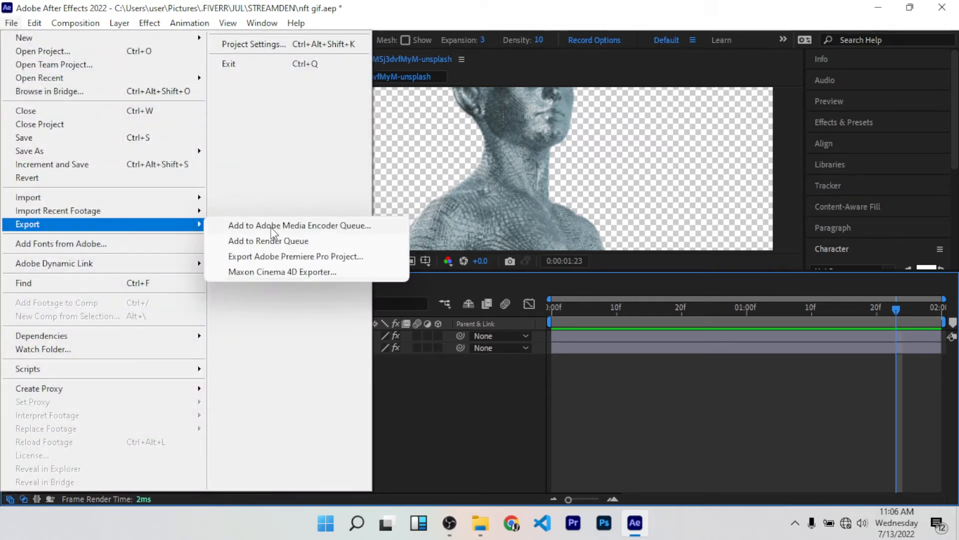
left_click(312, 240)
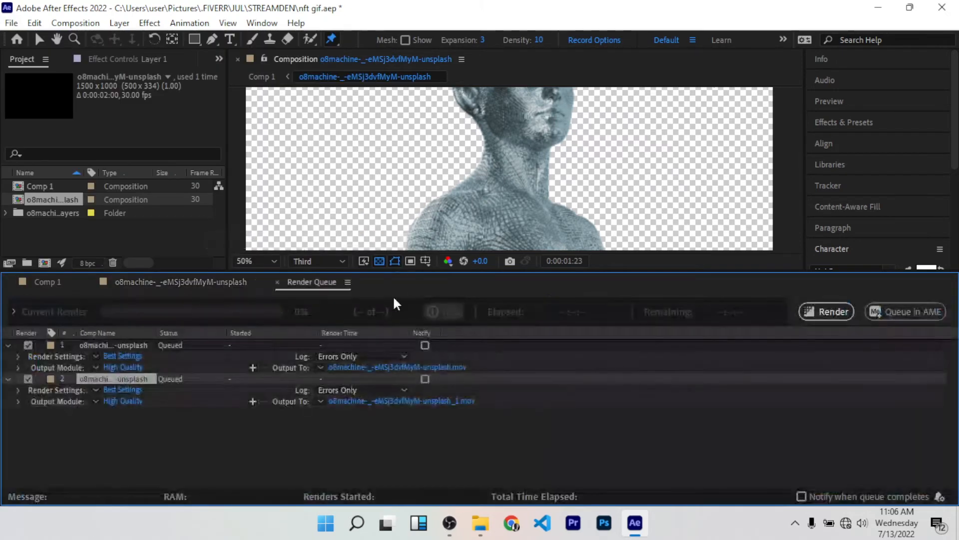
Step: Reset the second queue item's output codec to Animation by switching its format to AVI and back to QuickTime
left_click(126, 400)
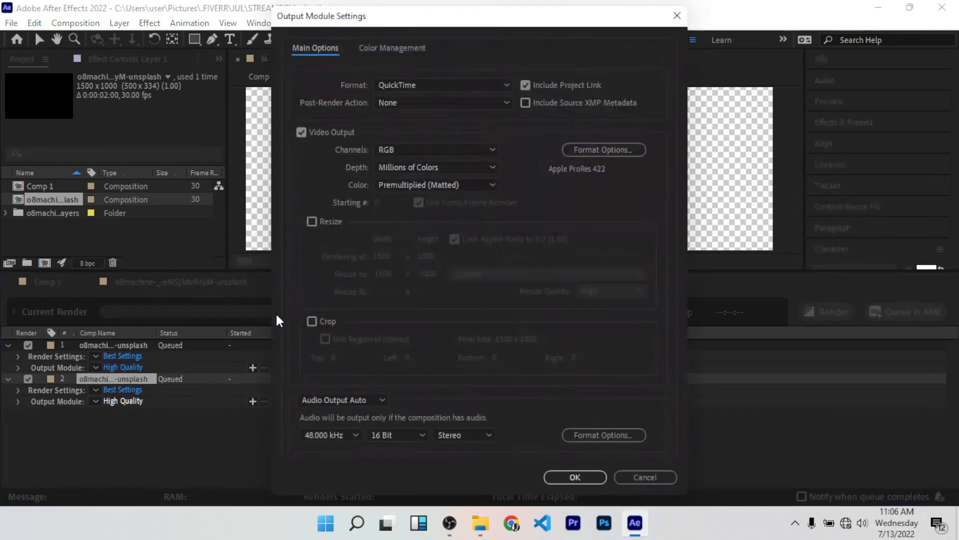
left_click(454, 86)
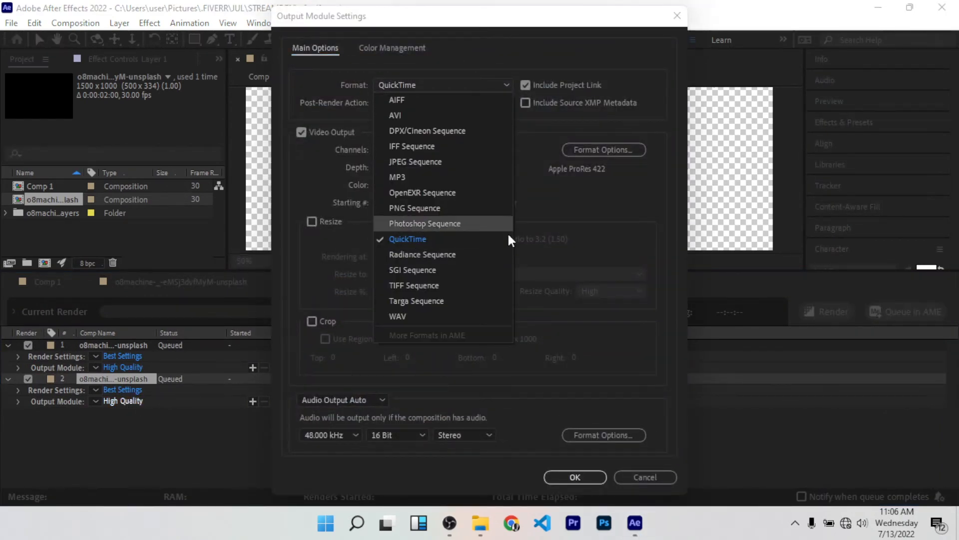
left_click(495, 237)
left_click(429, 149)
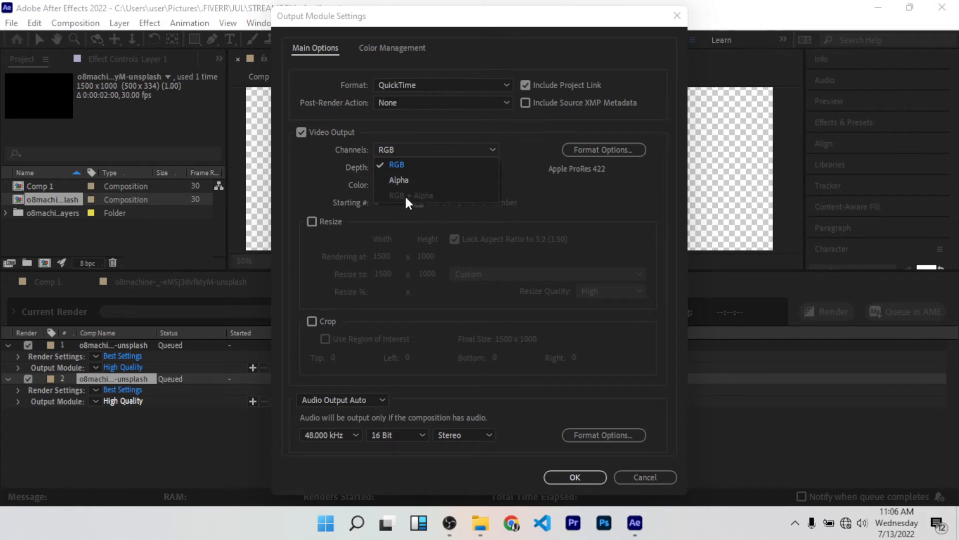
left_click(431, 83)
left_click(432, 84)
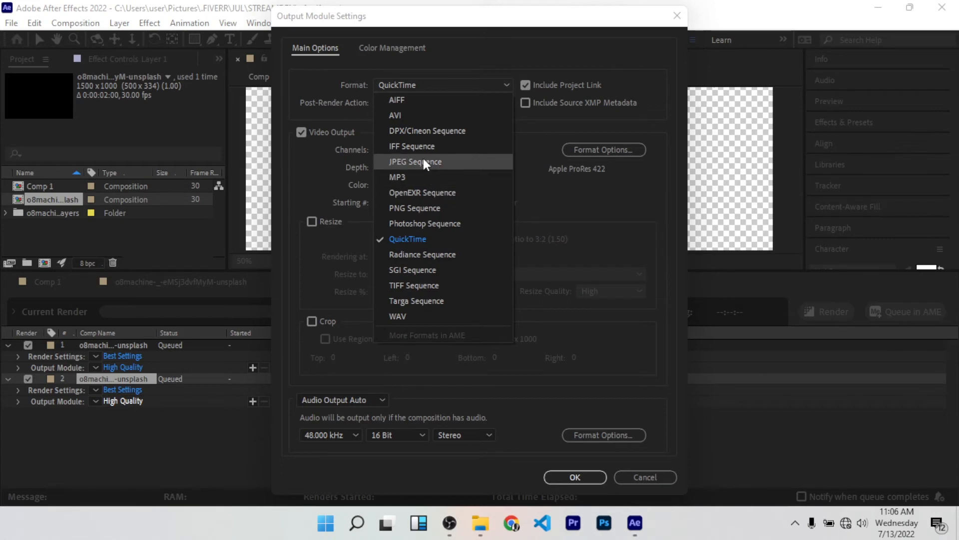
left_click(429, 112)
left_click(442, 85)
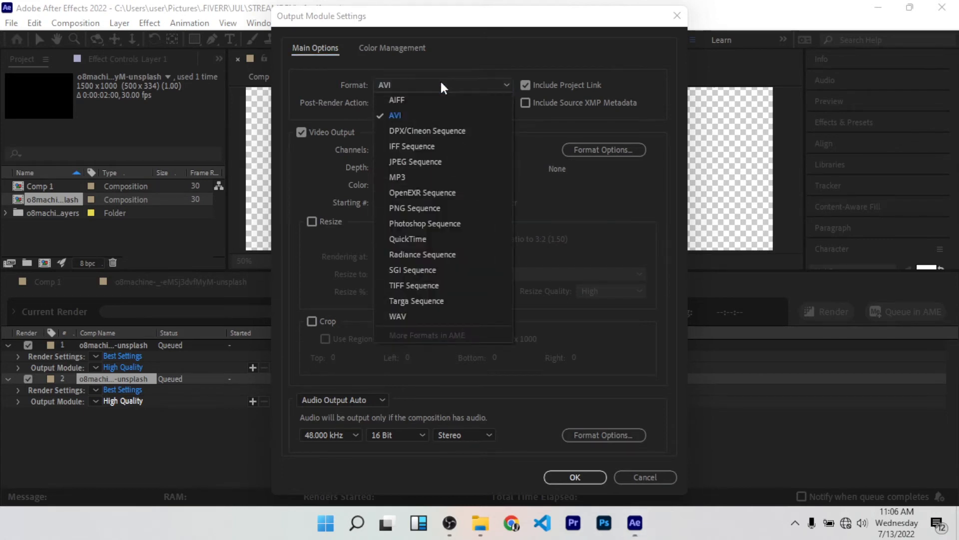
left_click(434, 236)
Step: Set the second item's output channels to RGB + Alpha and apply the output module settings
left_click(420, 146)
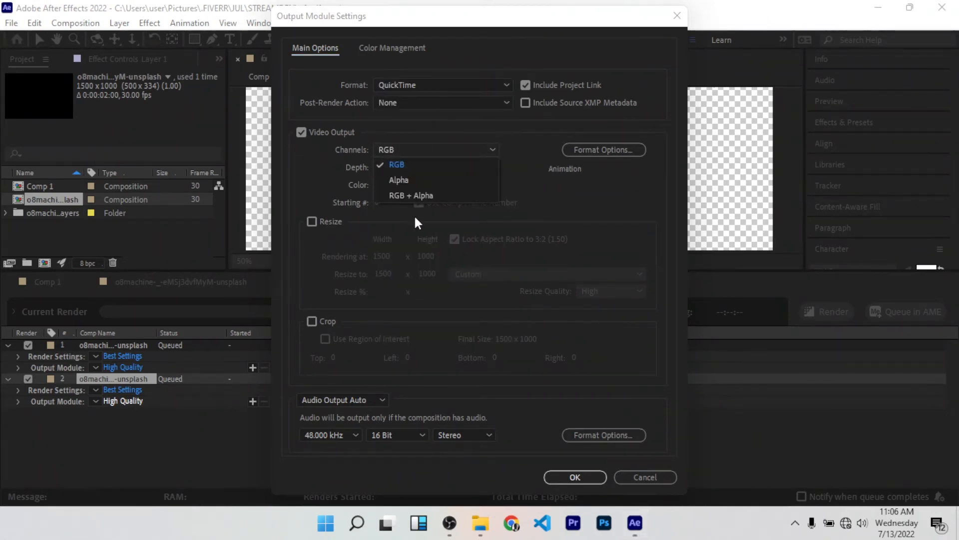
left_click(444, 195)
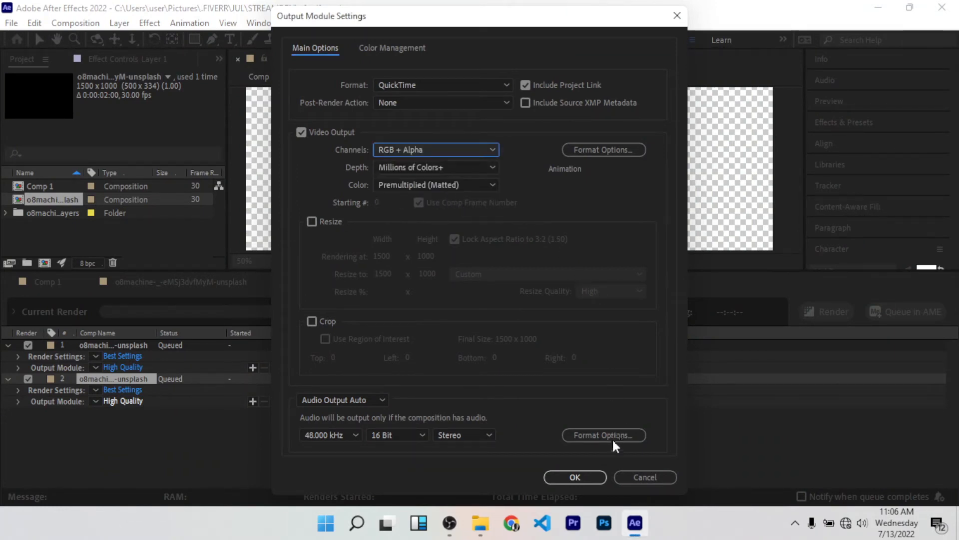
left_click(575, 477)
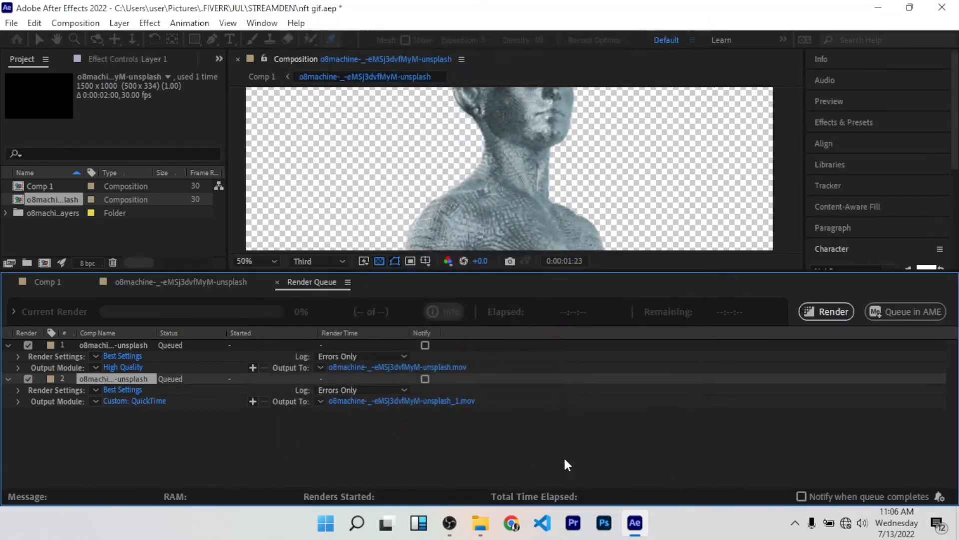
Step: Name the second item's output movie nft in the MY AUDIENCE folder and render both queued items
left_click(465, 403)
left_click(462, 400)
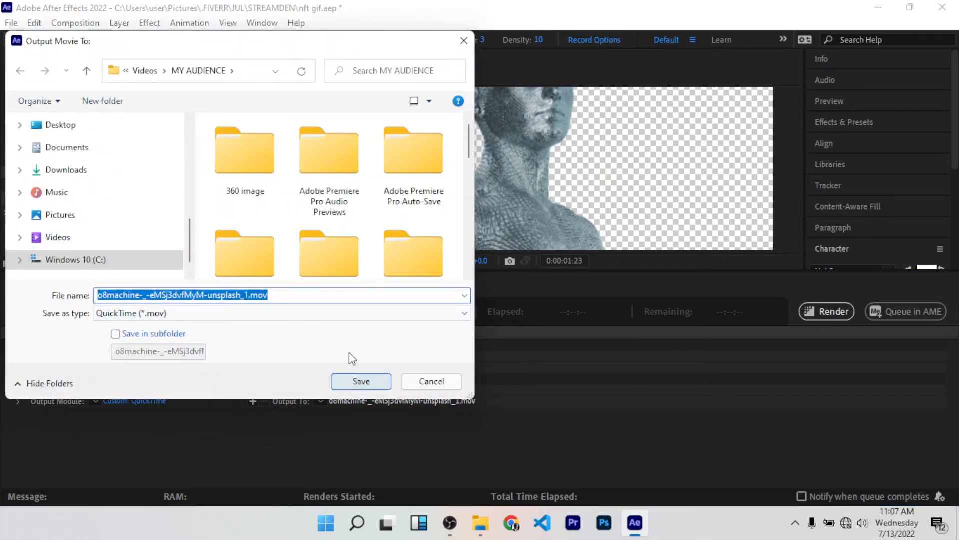
type("nft")
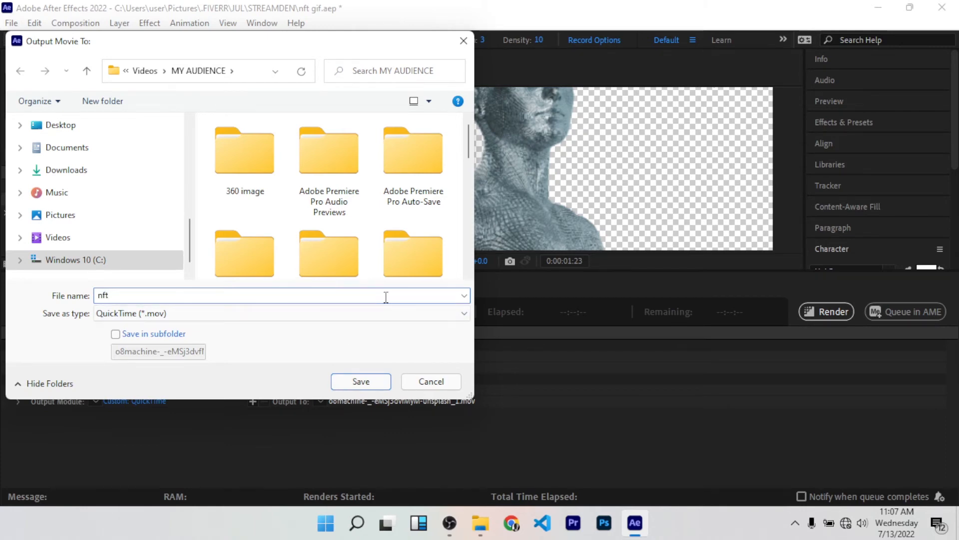
key("Return")
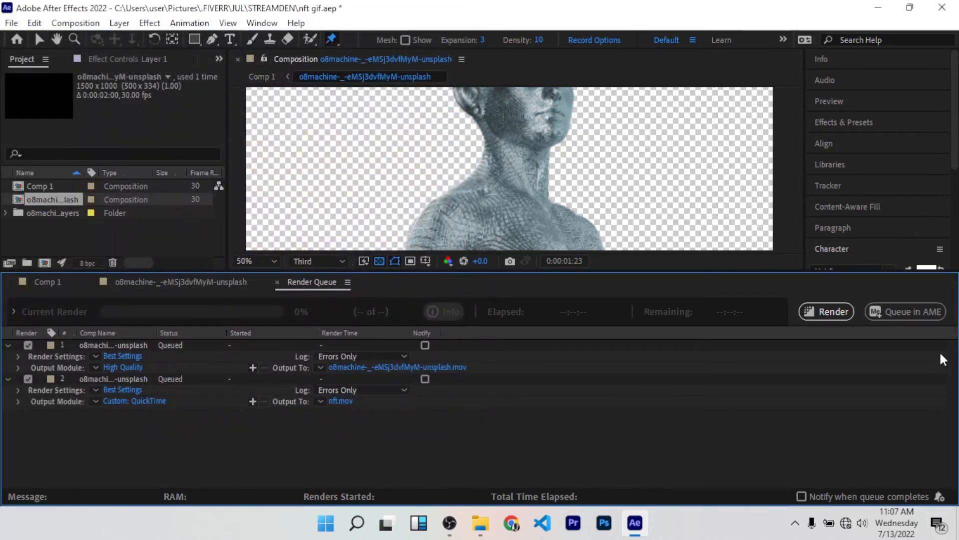
left_click(847, 313)
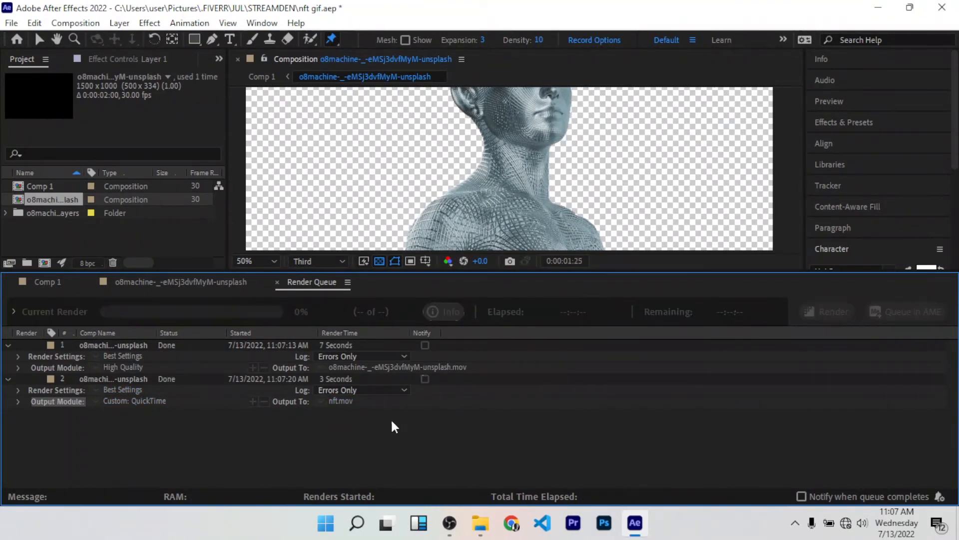
Step: Launch Photoshop, return to After Effects, and turn the Background layer's visibility back on in the o8machine composition
left_click(609, 526)
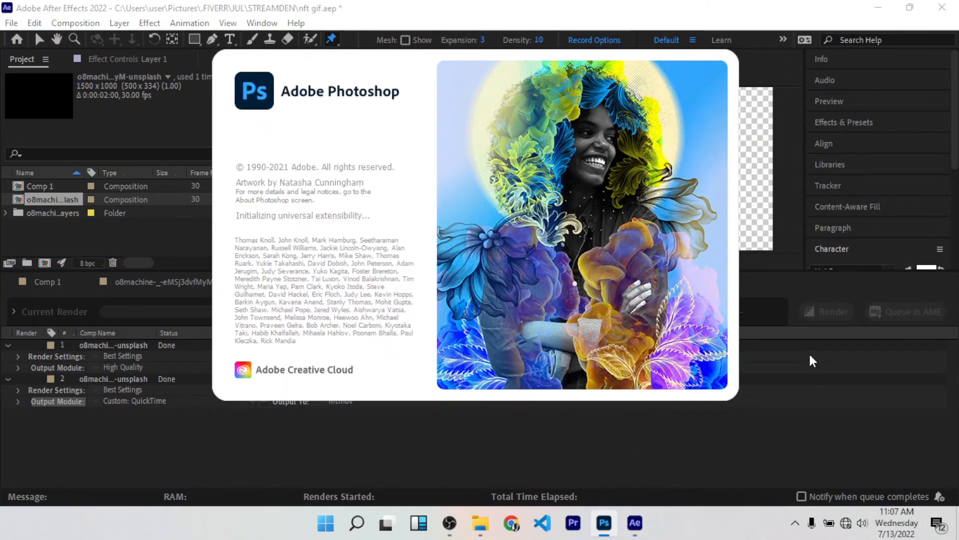
left_click(768, 316)
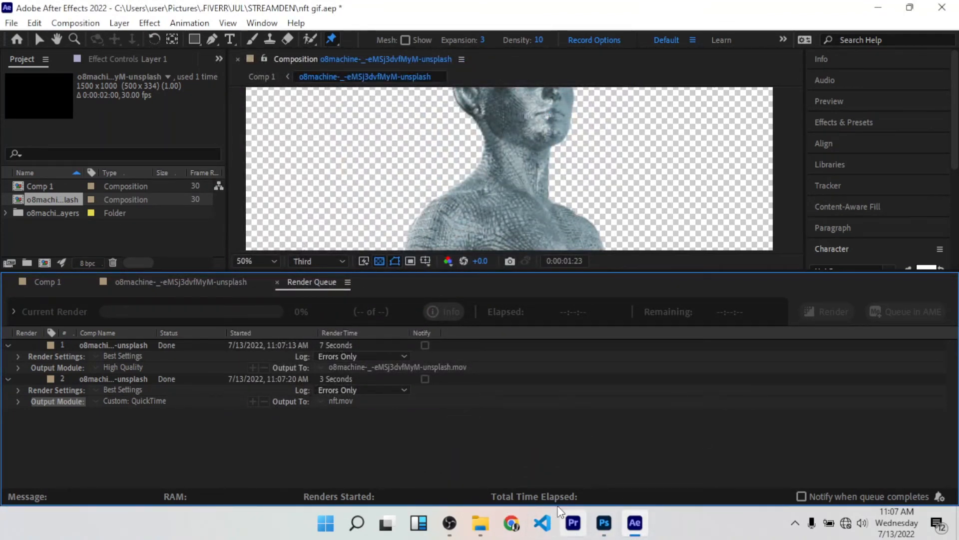
left_click(149, 282)
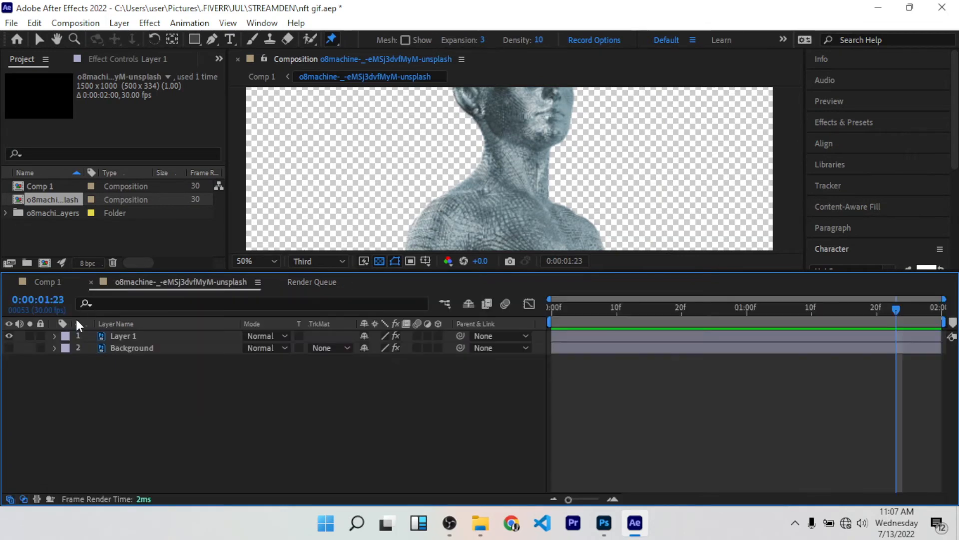
left_click(10, 348)
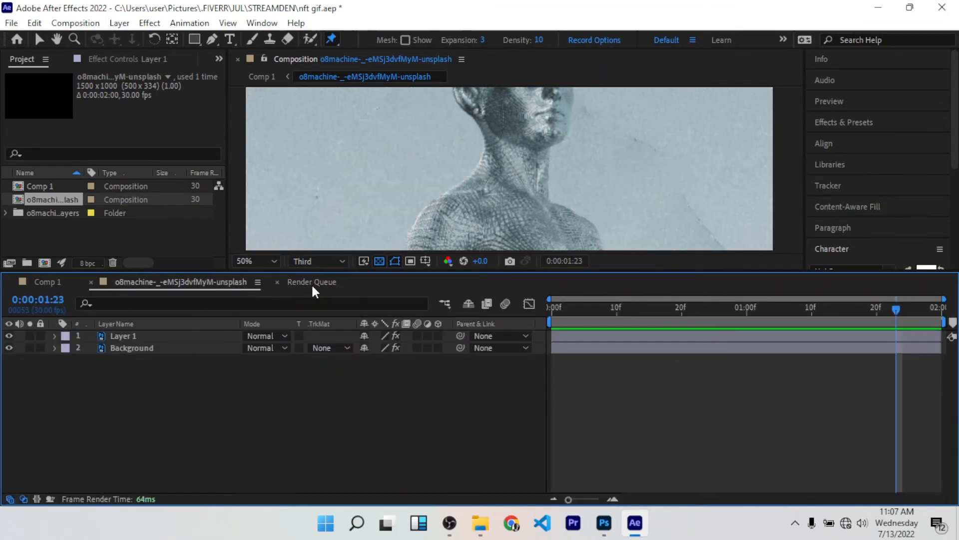
scroll(418, 205, "up", 2)
scroll(416, 200, "down", 6)
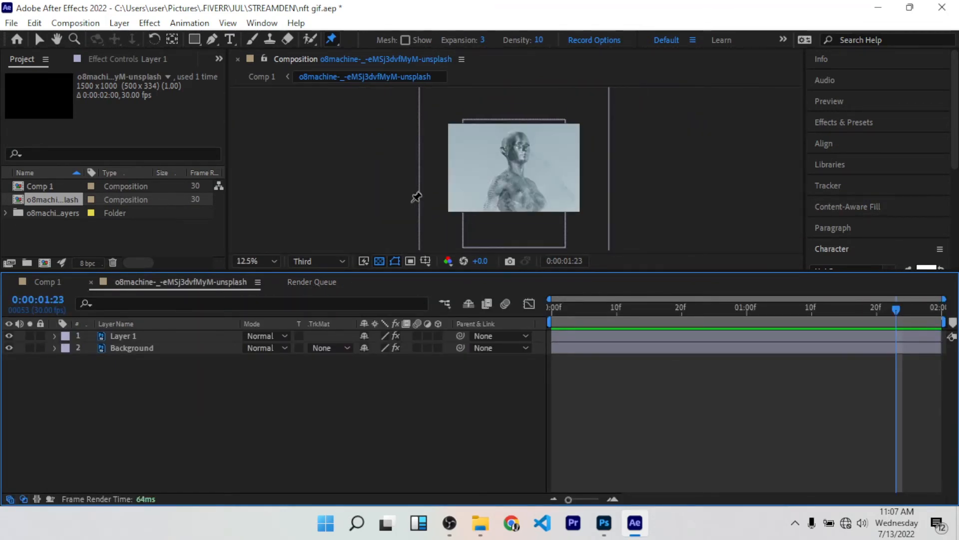
Step: Send the o8machine composition with its background to the Adobe Media Encoder queue
left_click(11, 23)
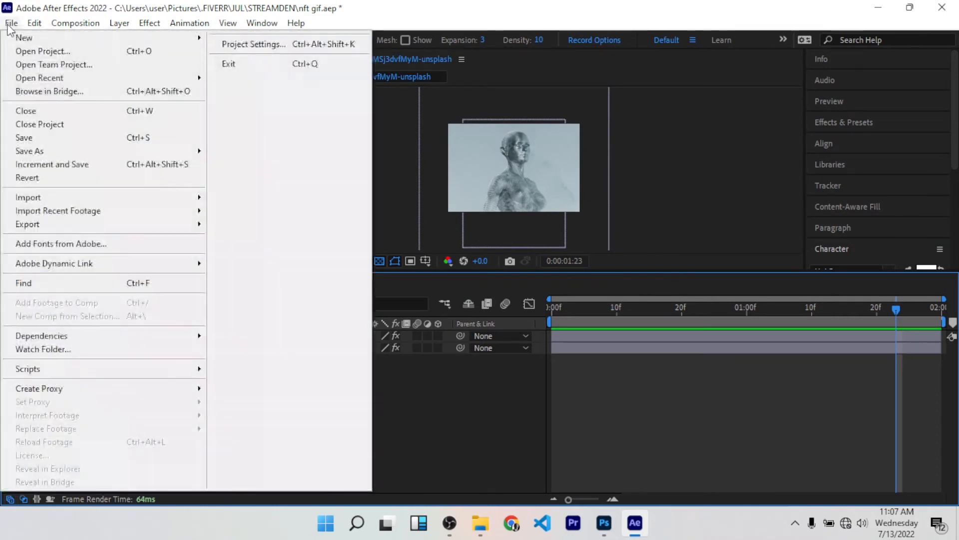
mouse_move(128, 225)
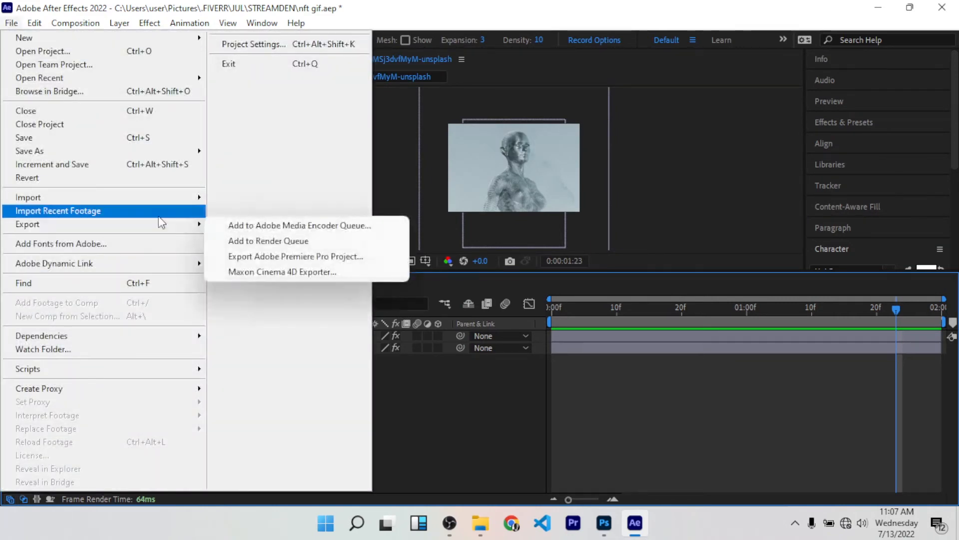
left_click(344, 227)
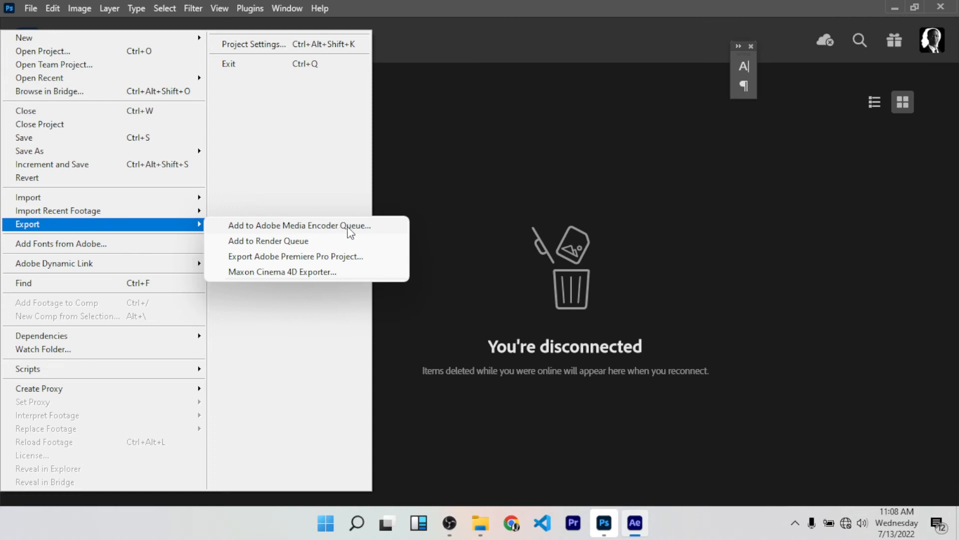
left_click(338, 225)
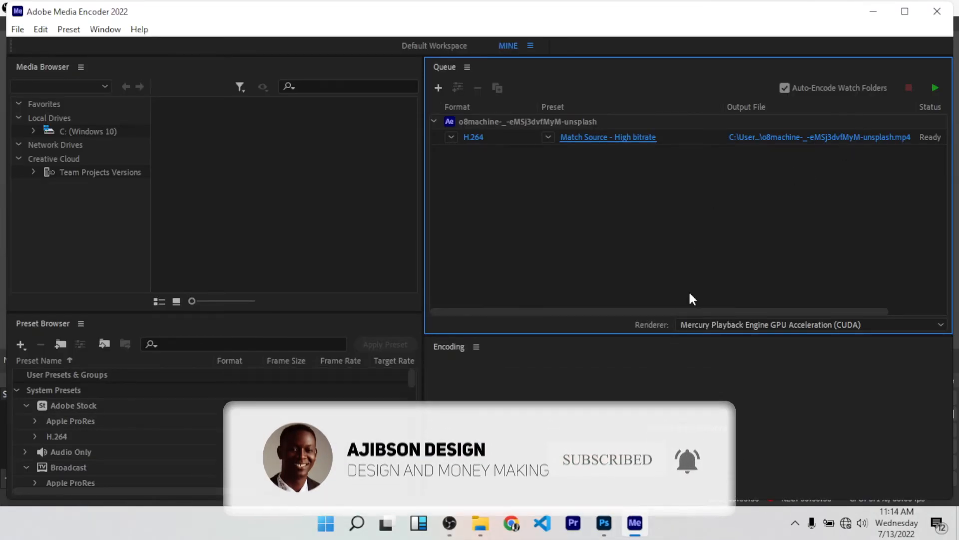
Step: Set the queued composition's export format to Animated GIF with the Match Source preset and start encoding
mouse_move(632, 144)
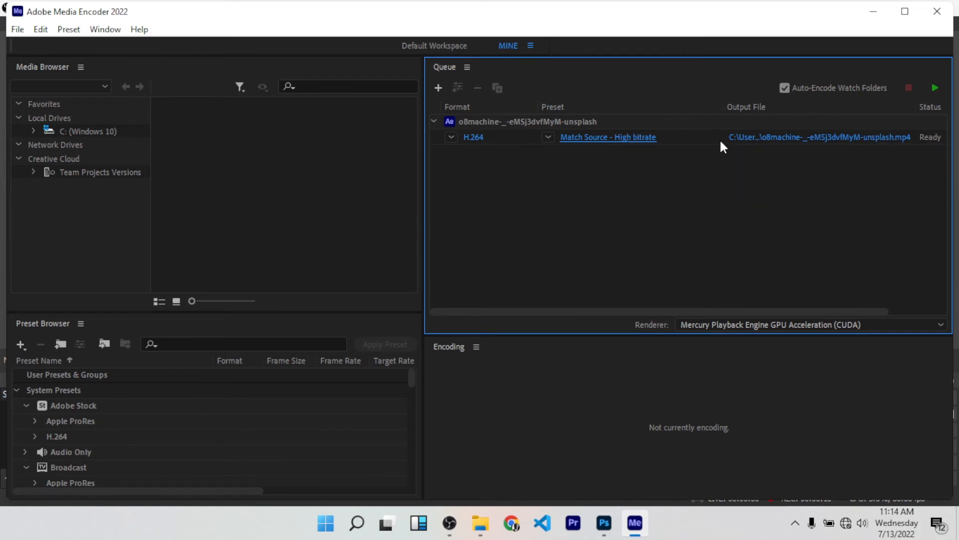
left_click(630, 140)
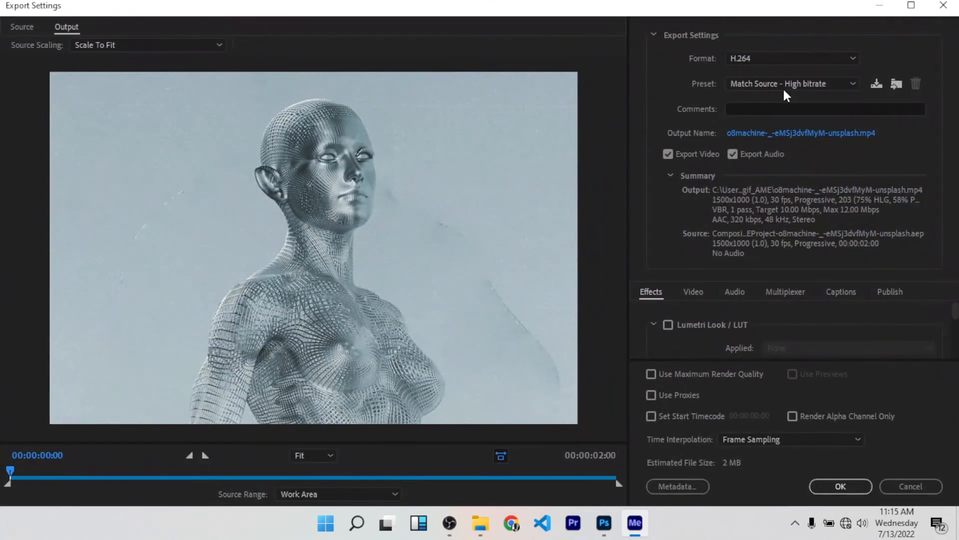
left_click(800, 57)
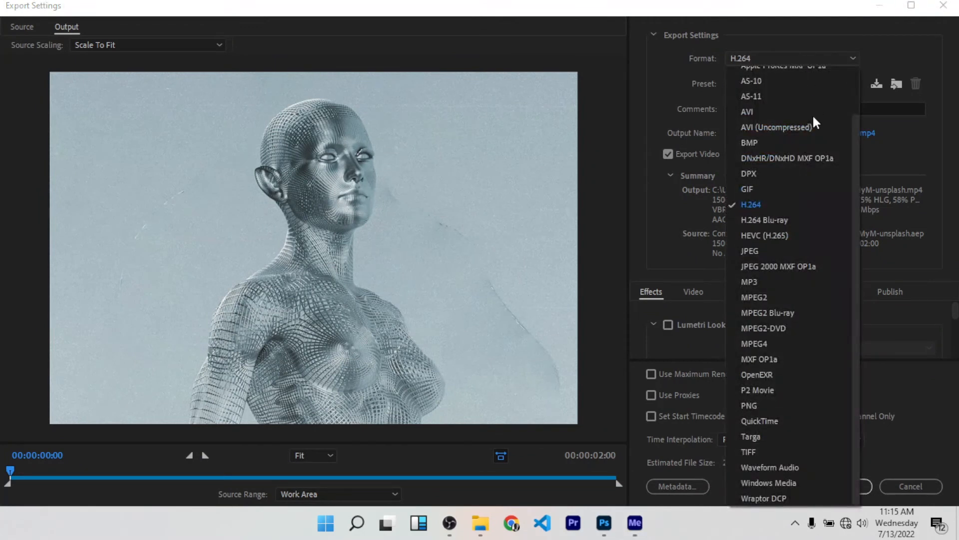
scroll(770, 189, "up", 2)
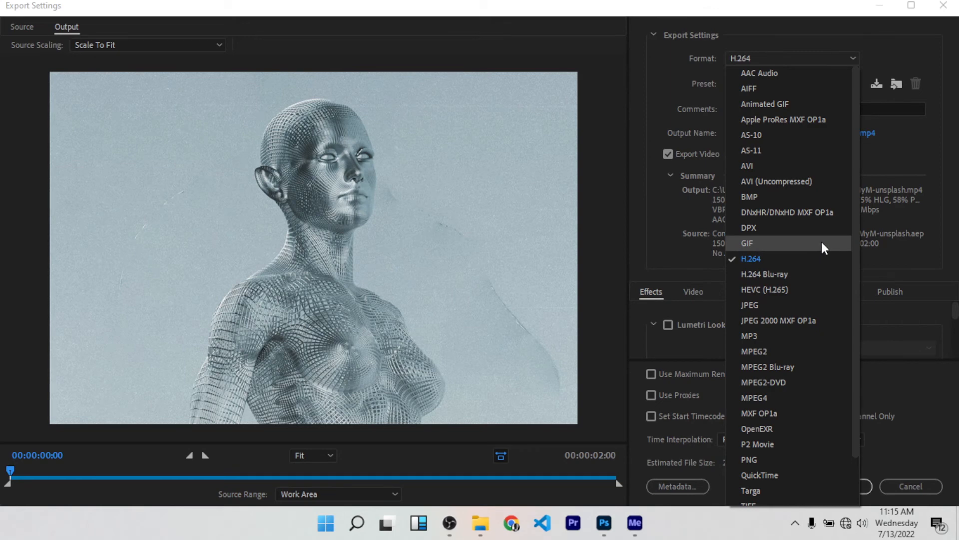
left_click(782, 102)
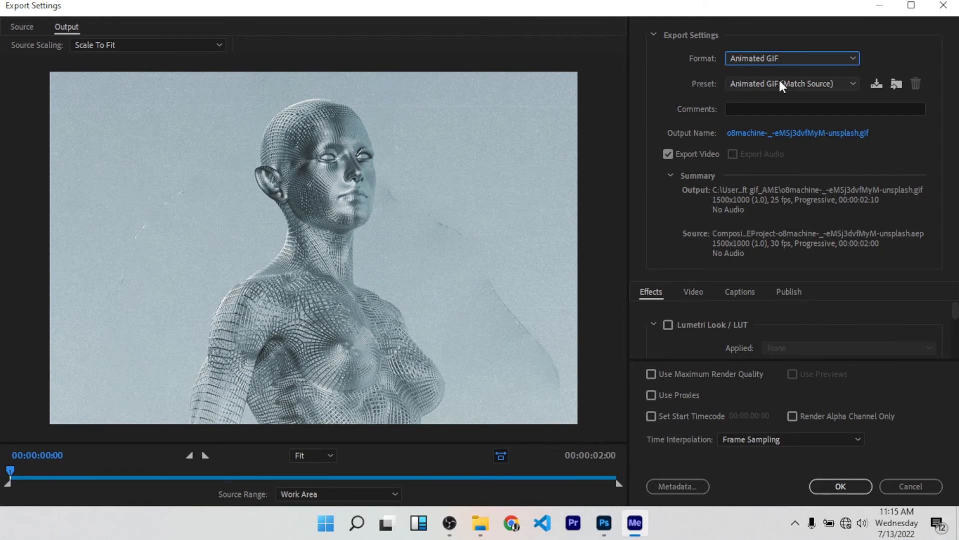
left_click(781, 58)
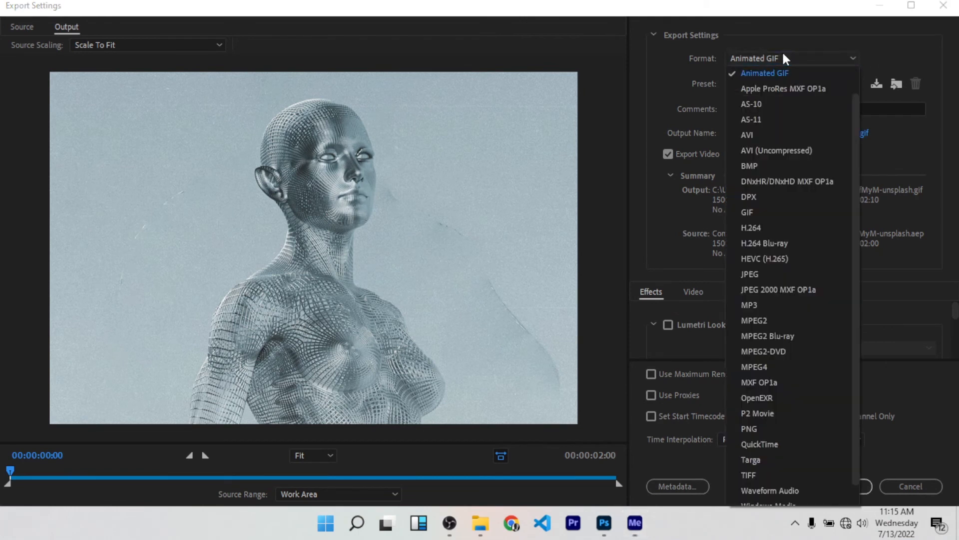
scroll(792, 111, "up", 1)
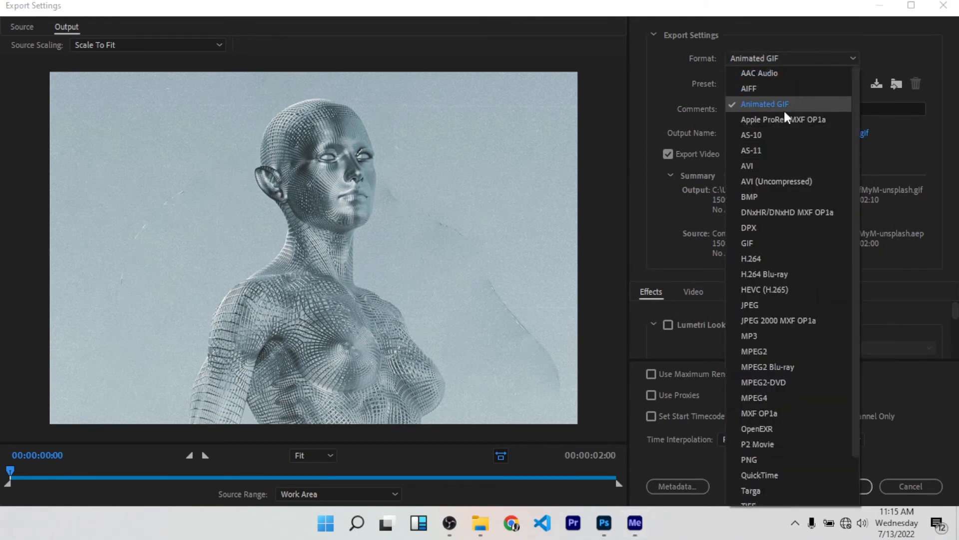
left_click(661, 98)
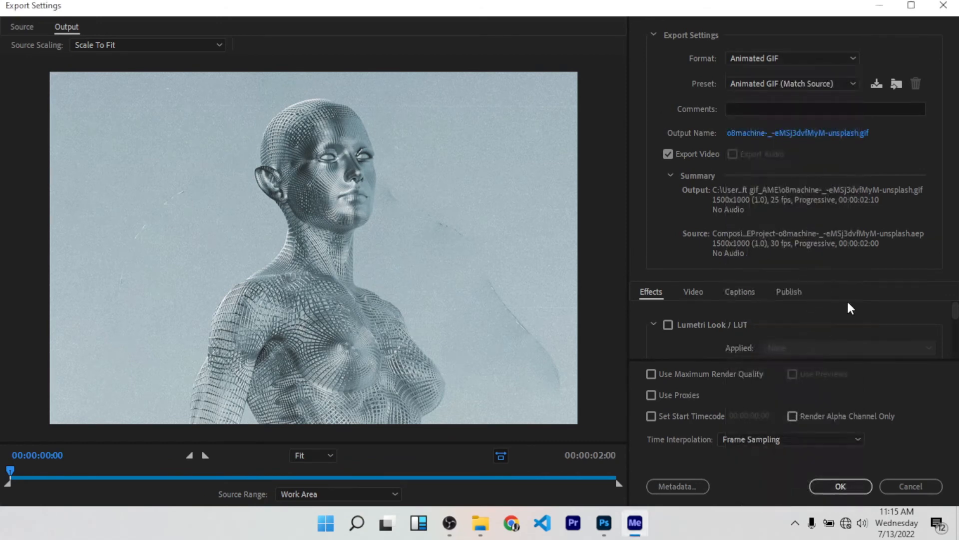
left_click(832, 484)
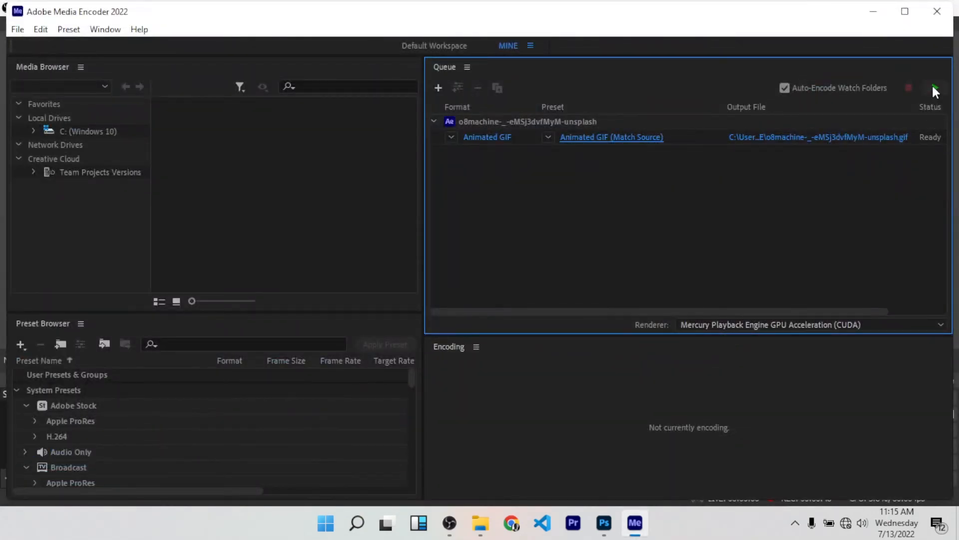
left_click(933, 87)
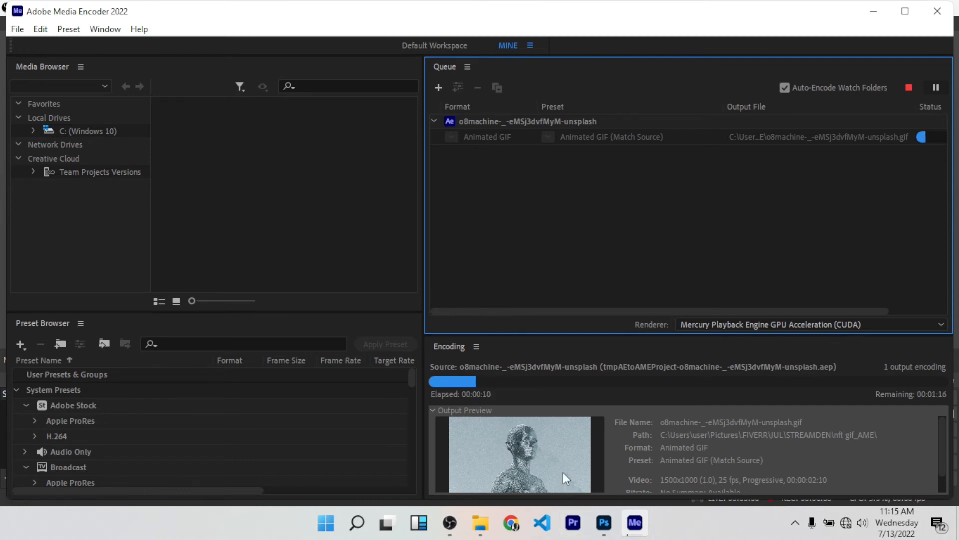
Step: Switch to Photoshop, check that the Timeline is enabled, and preview the transparent nft clip
left_click(617, 534)
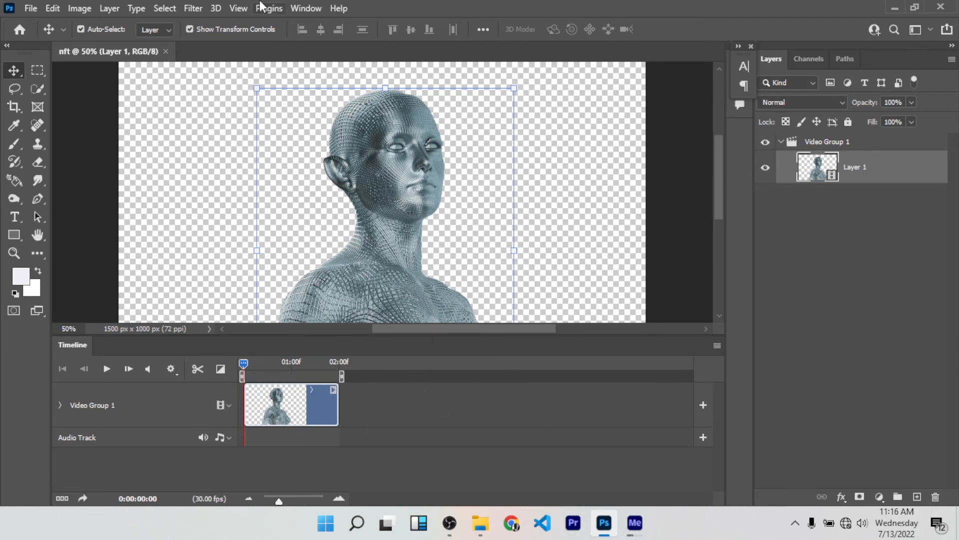
left_click(313, 8)
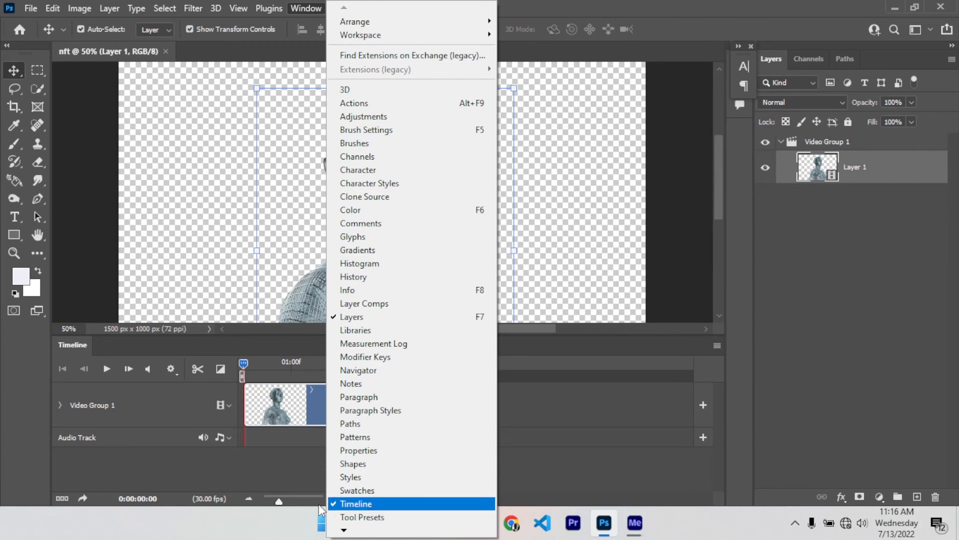
left_click(843, 310)
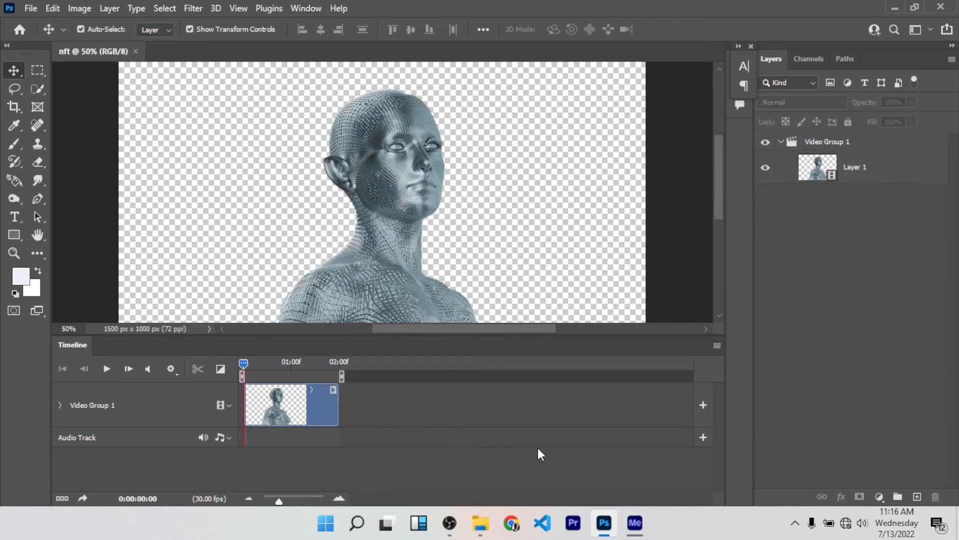
key("space")
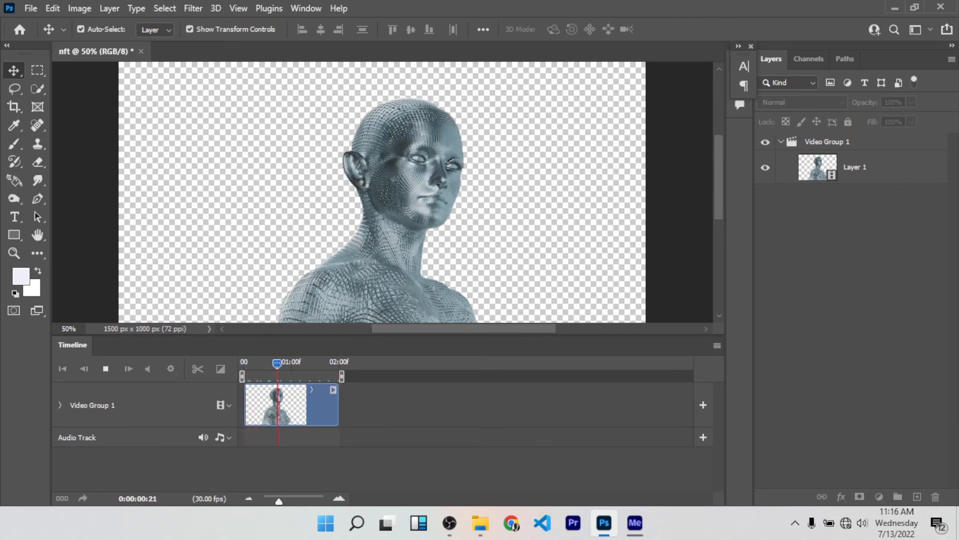
key("space")
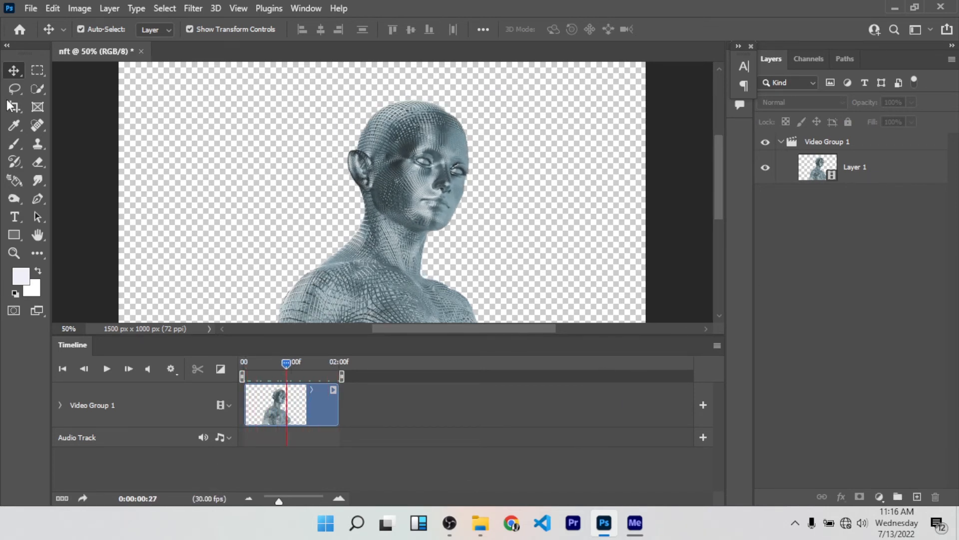
Step: Start a Save for Web (Legacy) export of the nft animation as a GIF, keeping the Adaptive color reduction
left_click(32, 8)
mouse_move(119, 225)
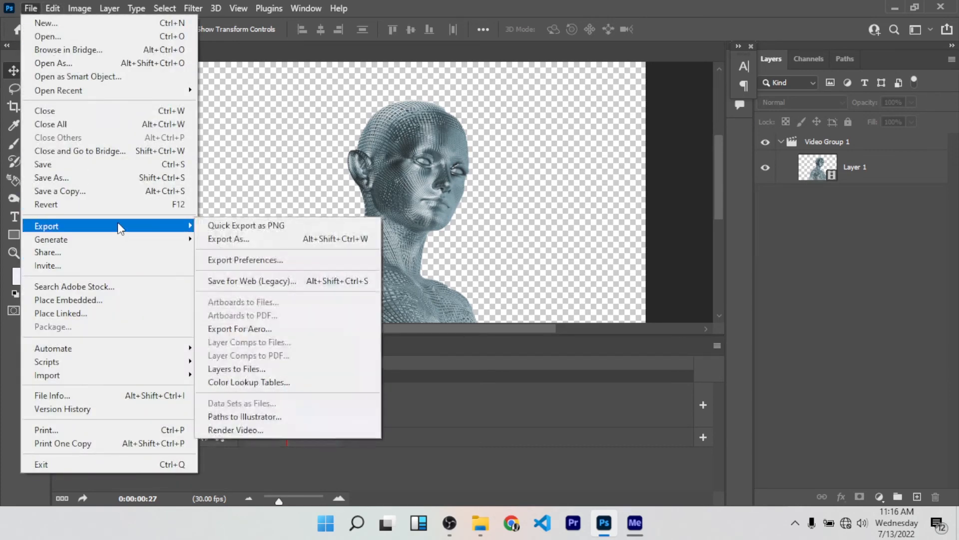
left_click(311, 274)
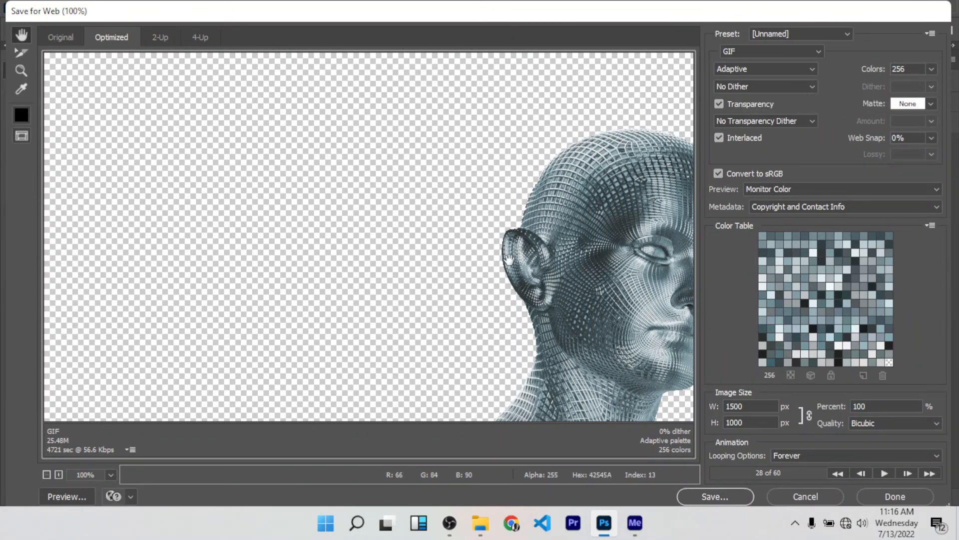
scroll(520, 240, "down", 3)
scroll(530, 231, "up", 2)
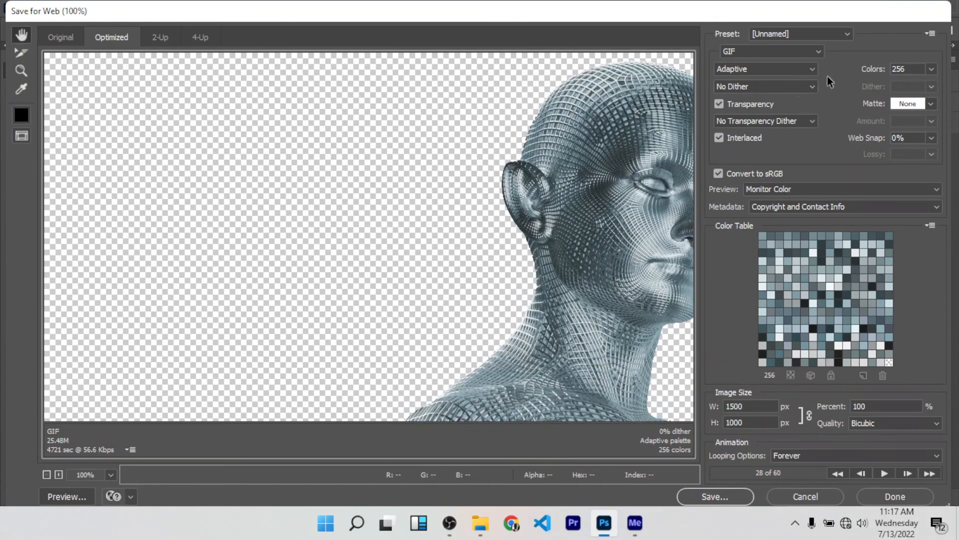
left_click(786, 70)
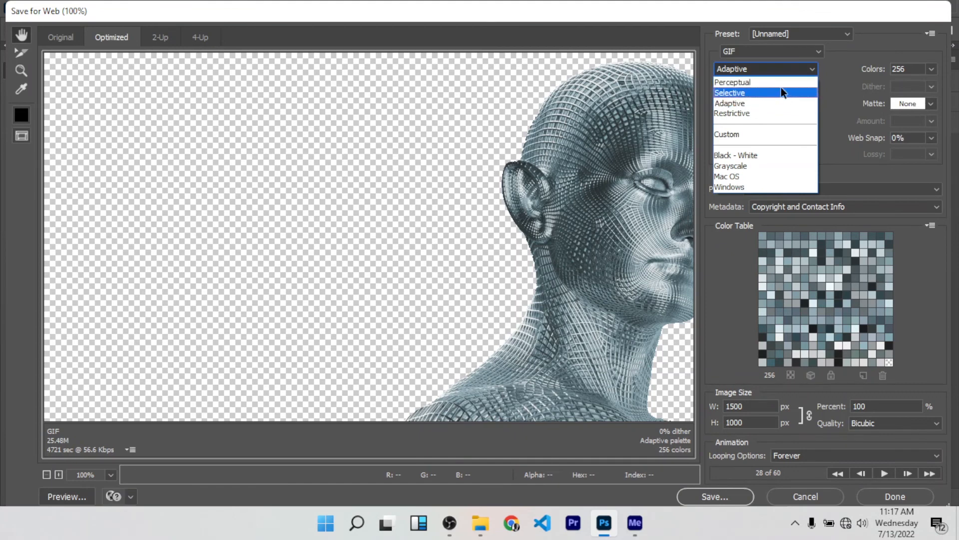
left_click(850, 53)
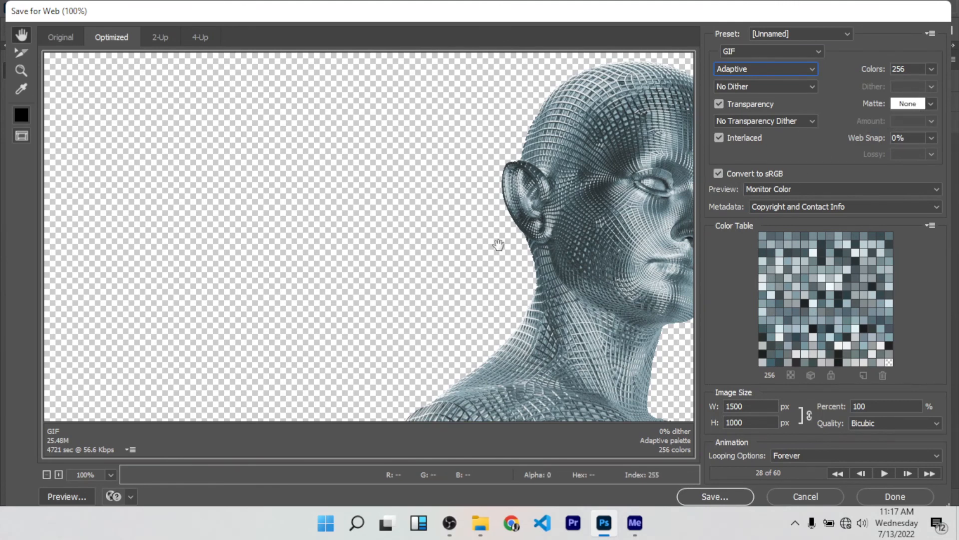
Step: Try a black matte on the transparent GIF and set the matte back to None
left_click(932, 104)
left_click(883, 205)
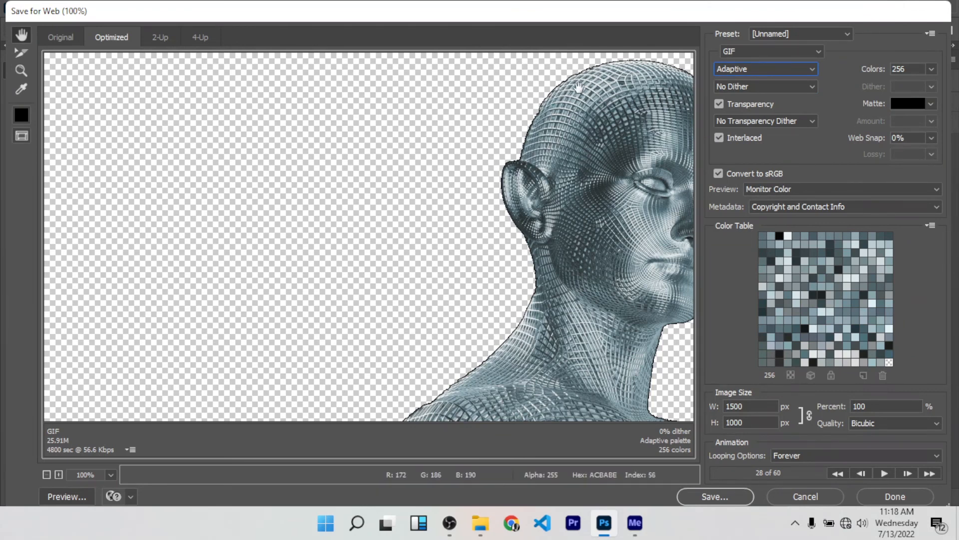
left_click(932, 104)
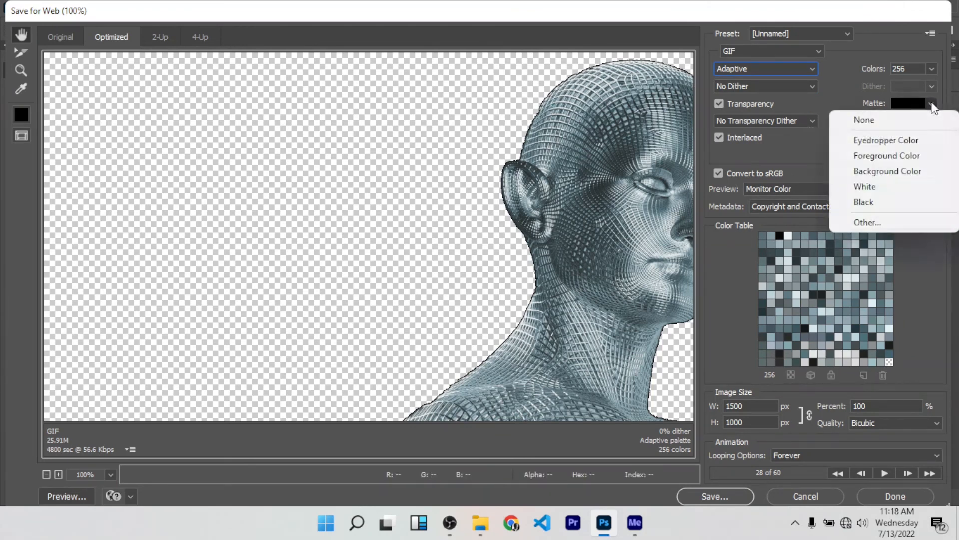
left_click(902, 122)
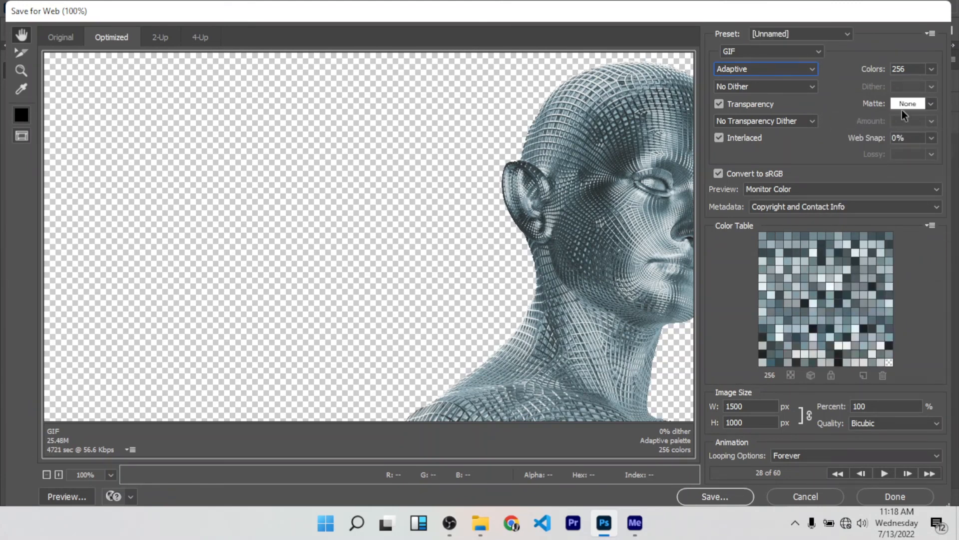
Step: Save the optimized transparent animation as nft.gif in the JUN folder
left_click(727, 497)
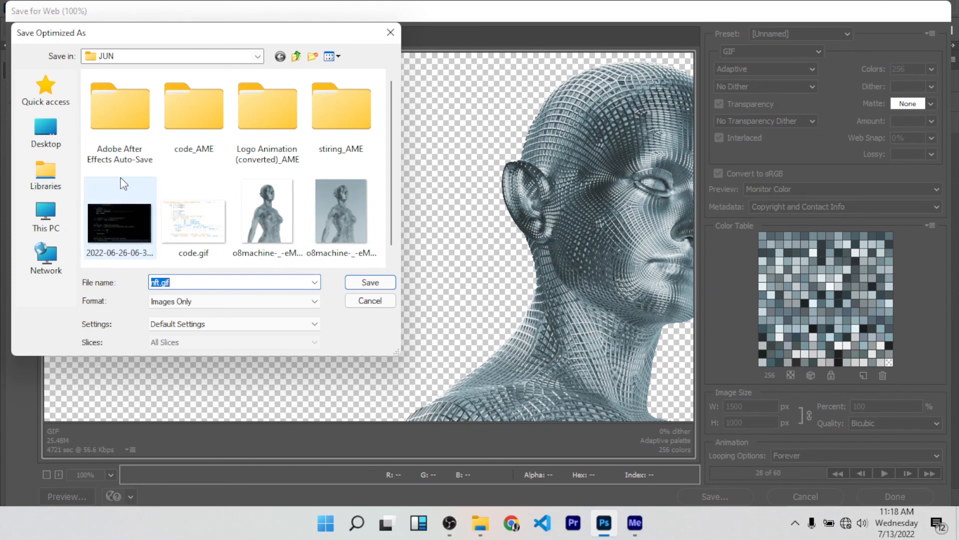
left_click(358, 284)
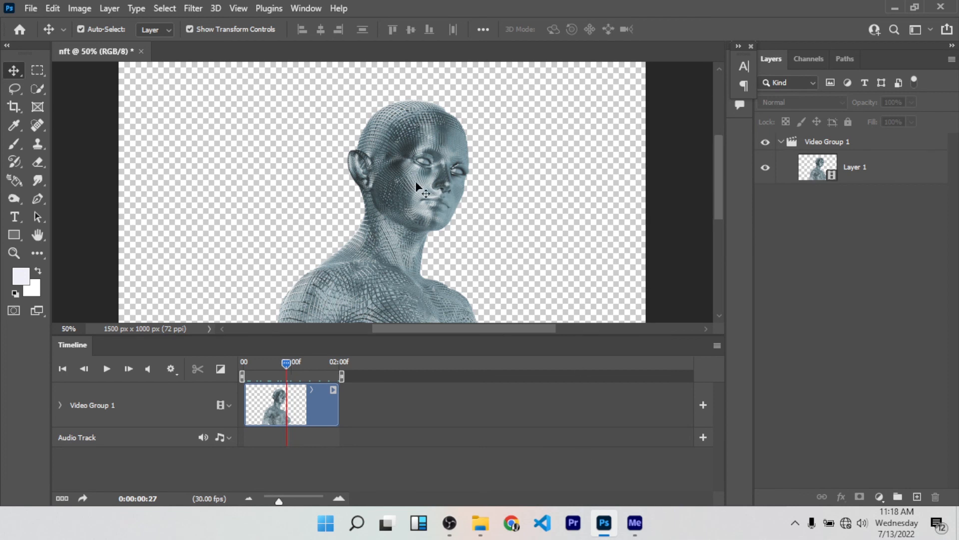
Step: Switch to Media Encoder and reveal the encoded o8machine GIF in its output folder
left_click(635, 523)
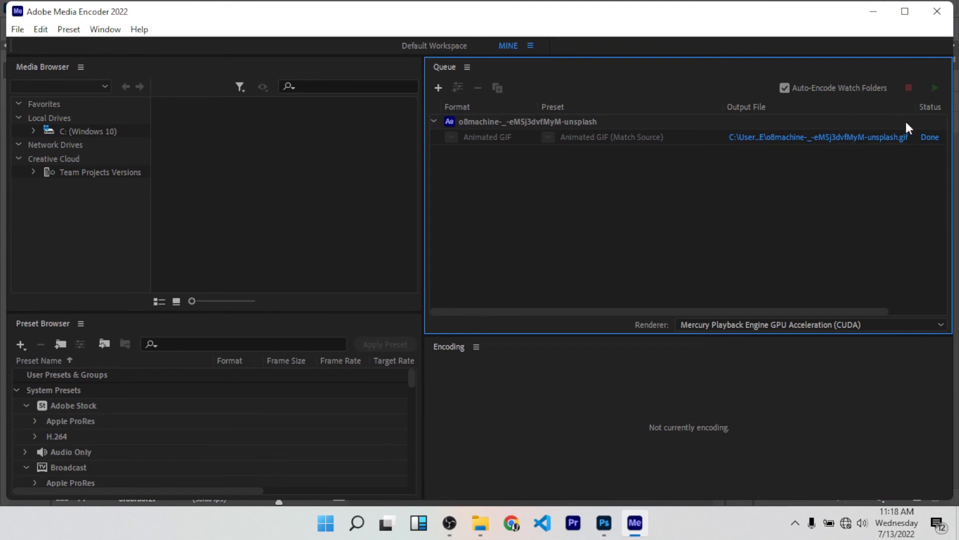
right_click(893, 147)
left_click(885, 307)
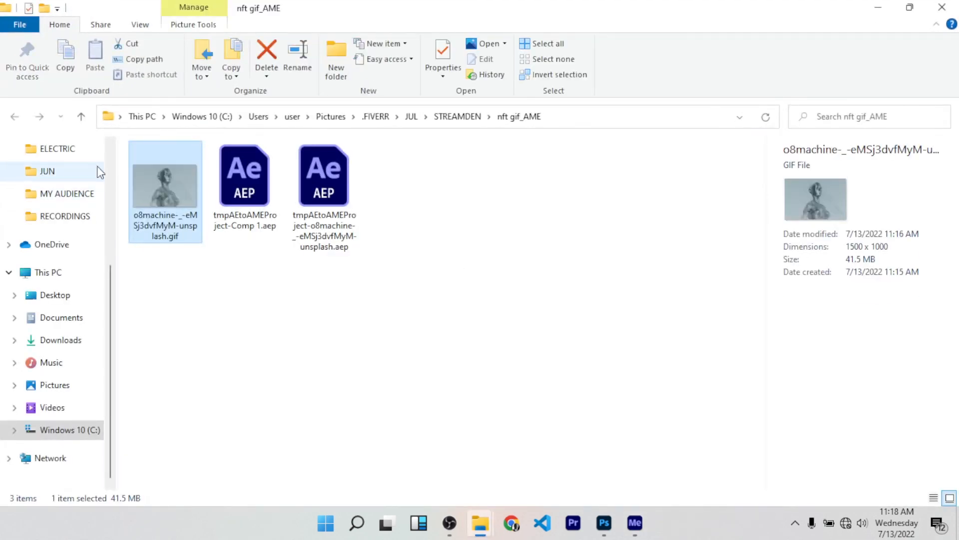
Step: Open the encoded o8machine GIF in the image viewer, dismiss the video editor offer, and examine the figure's looping head and face animation up close
double_click(170, 181)
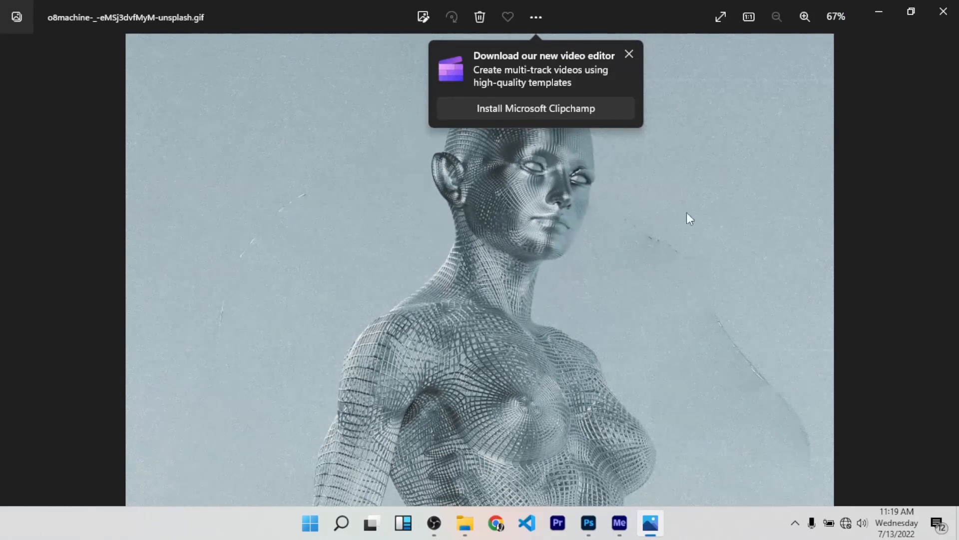
scroll(589, 214, "up", 3)
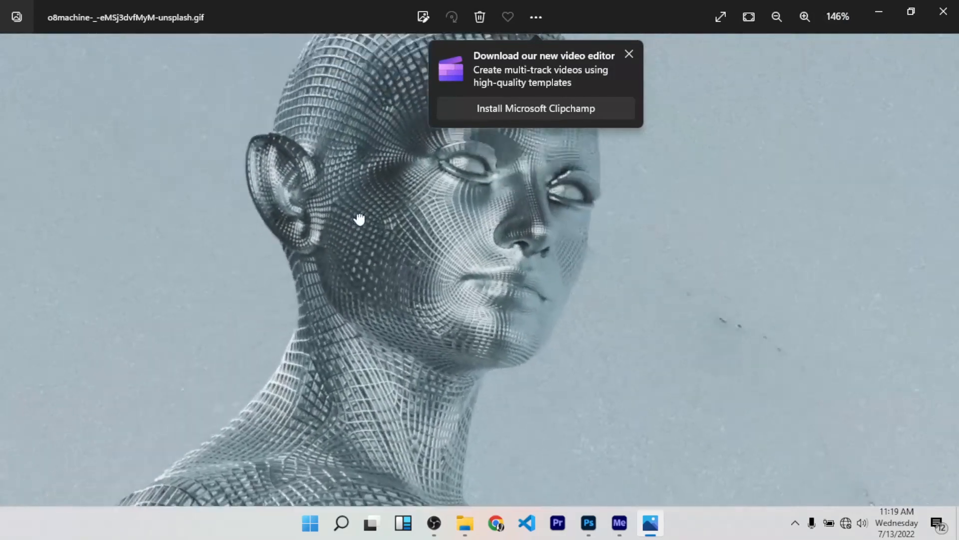
scroll(508, 278, "down", 2)
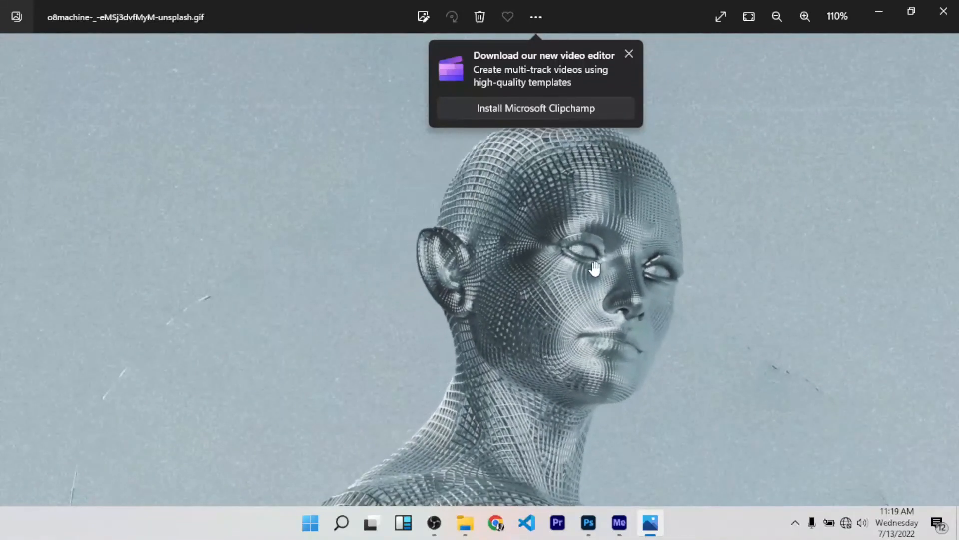
scroll(590, 274, "up", 3)
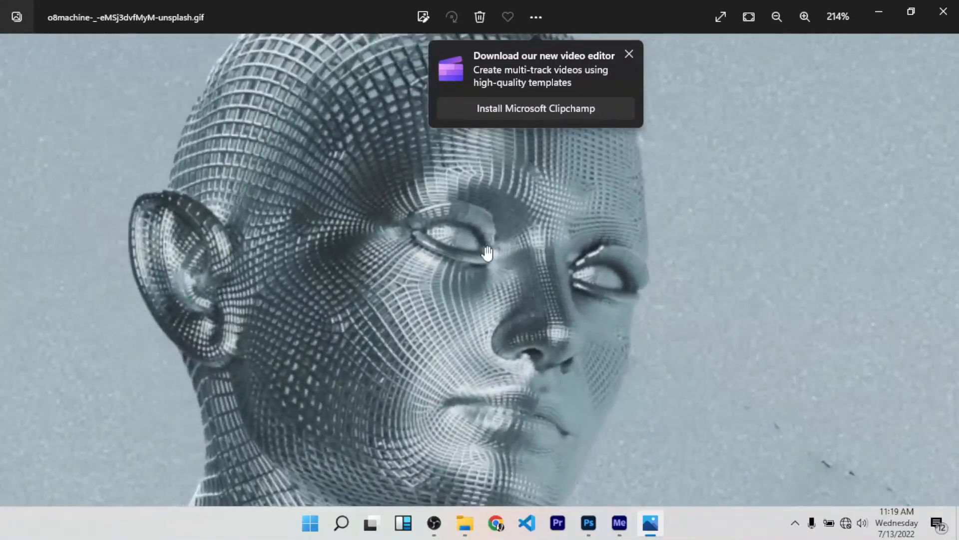
scroll(488, 253, "down", 4)
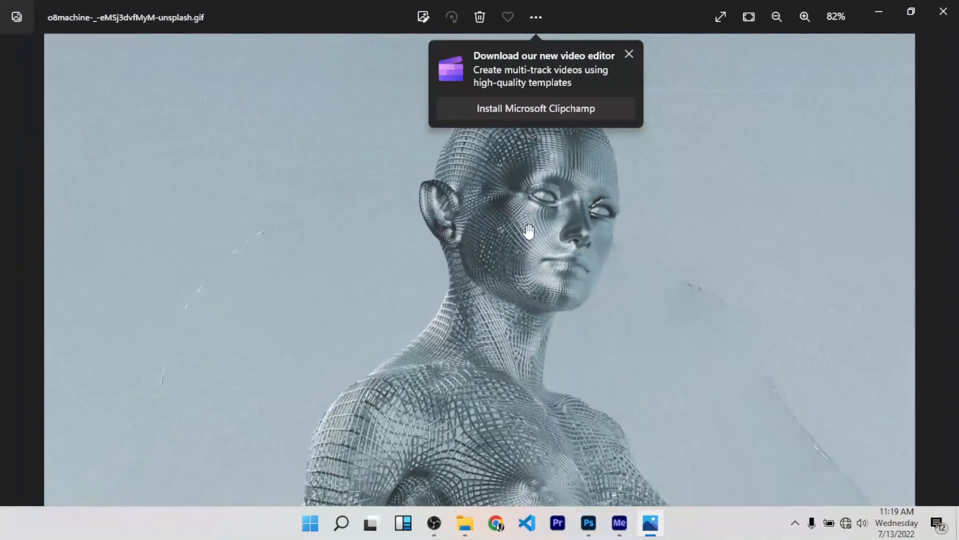
scroll(530, 215, "down", 2)
scroll(535, 241, "up", 3)
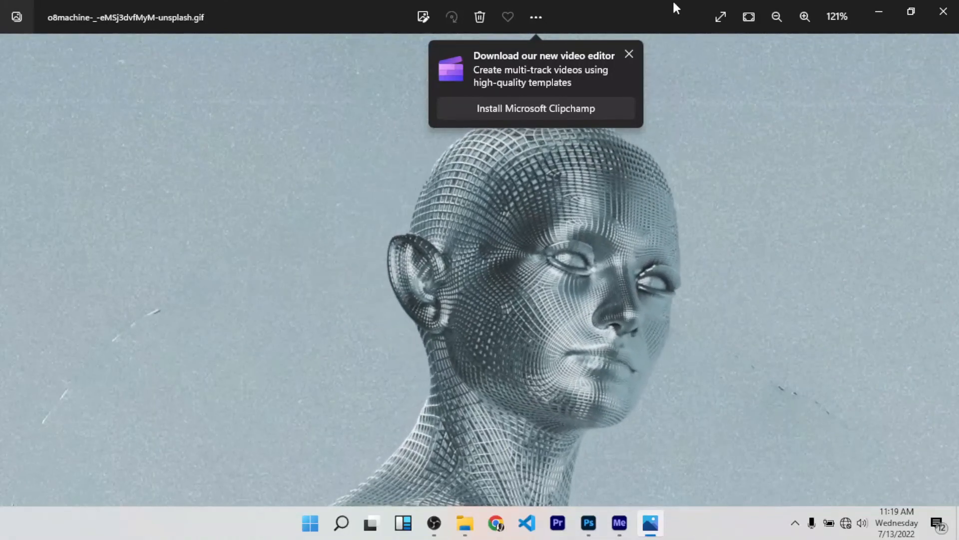
left_click(629, 54)
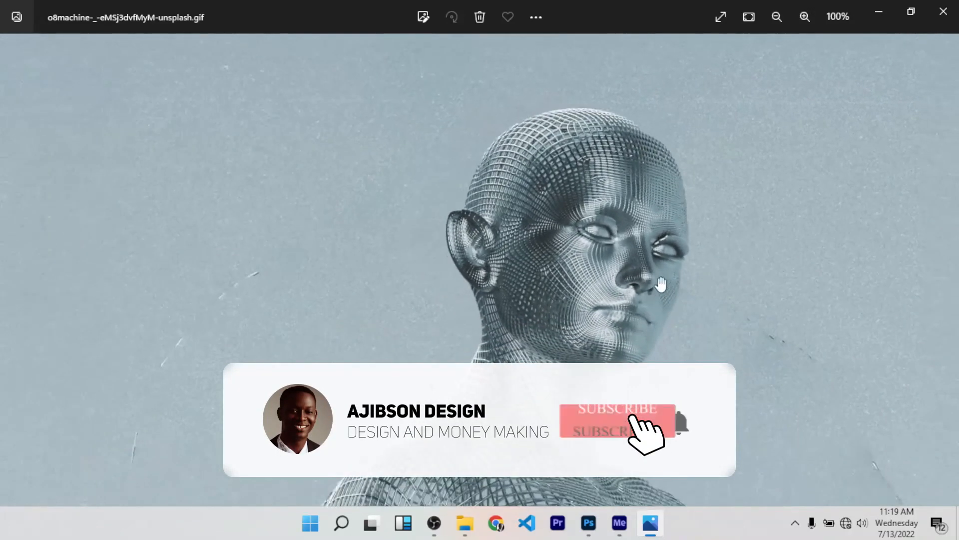
scroll(604, 277, "down", 1)
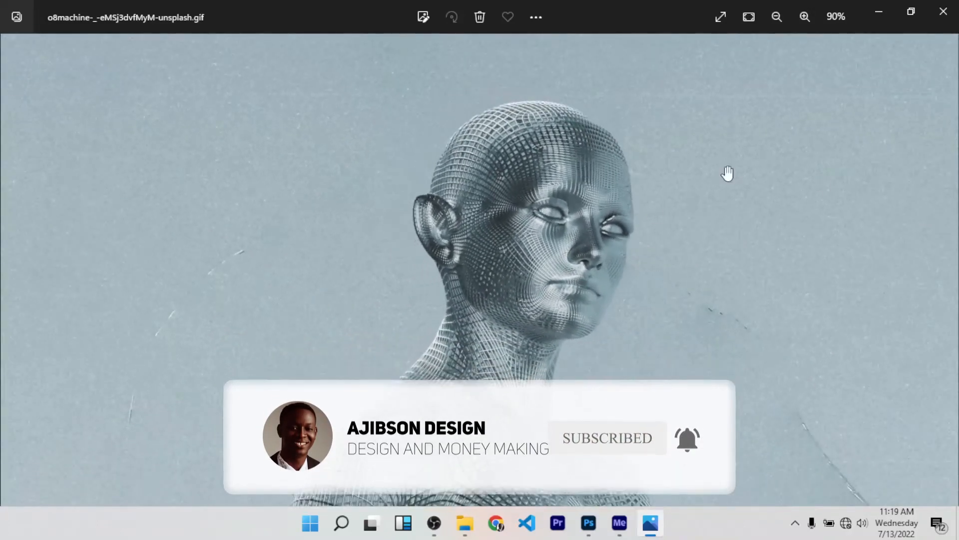